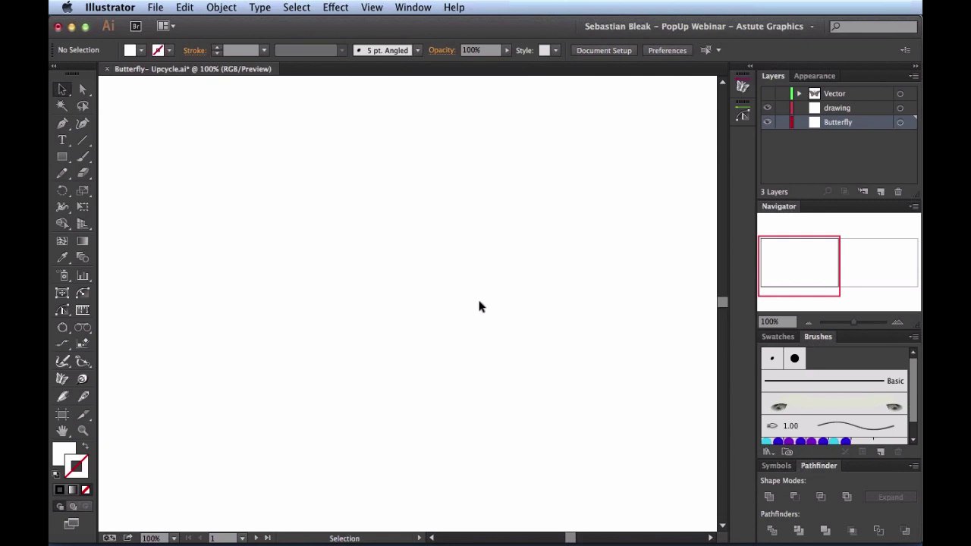
Paste the butterfly sketch image onto the Butterfly layer
{"action": "key", "text": "super+v"}
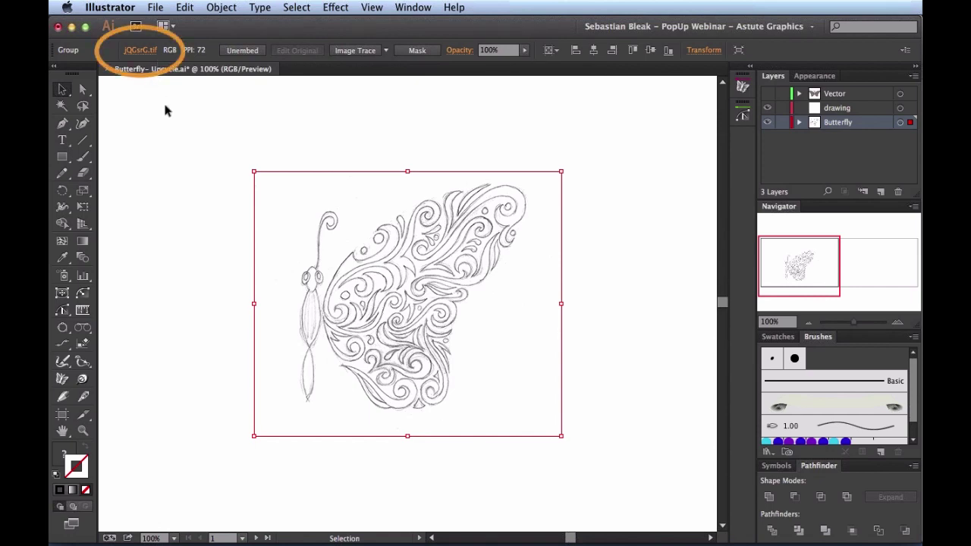
{"action": "key", "text": "z"}
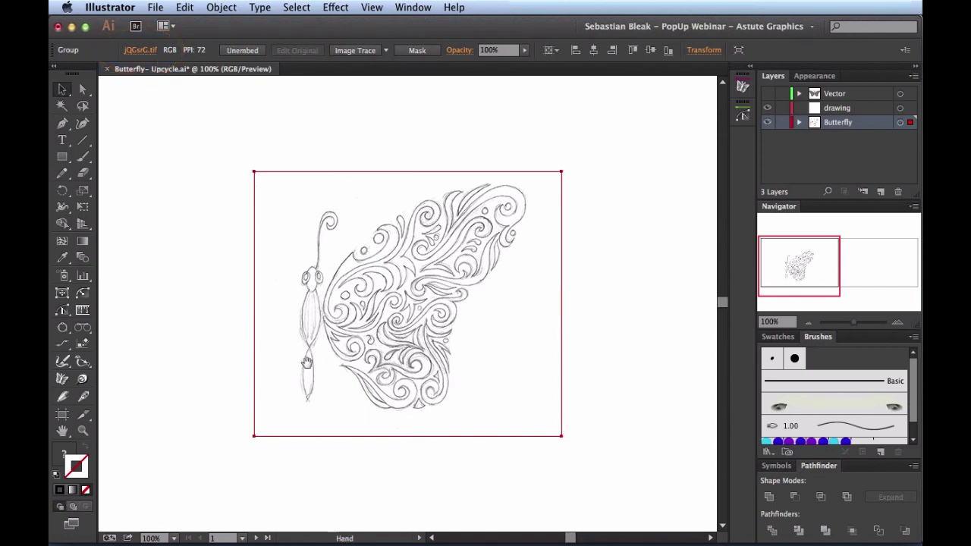
{"action": "left_click_drag", "start_coordinate": [230, 456], "coordinate": [620, 149]}
{"action": "key", "text": "space"}
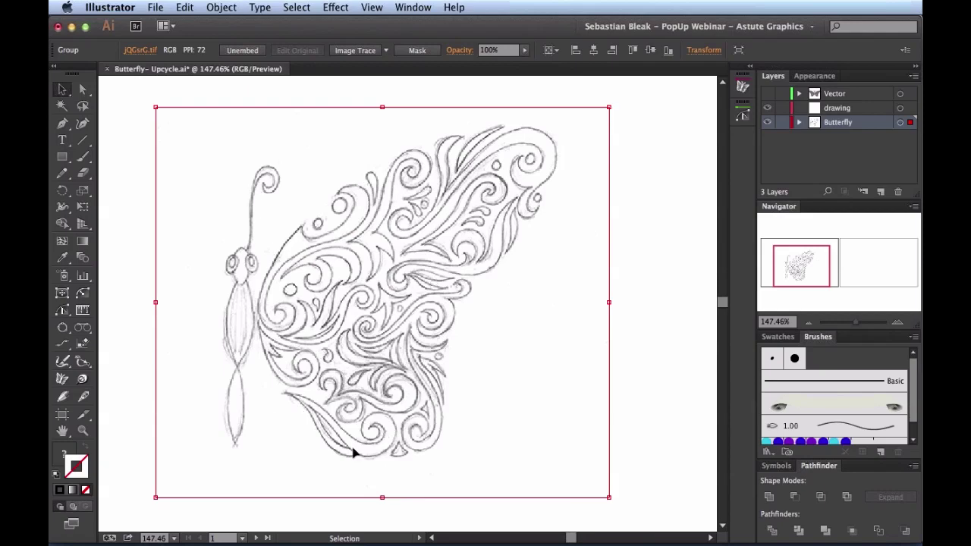
Try to straighten the sketch with the Orient tool by making the lower body's axis, from tail tip to waist, vertical
{"action": "key", "text": "space"}
{"action": "left_click_drag", "start_coordinate": [194, 463], "coordinate": [376, 150]}
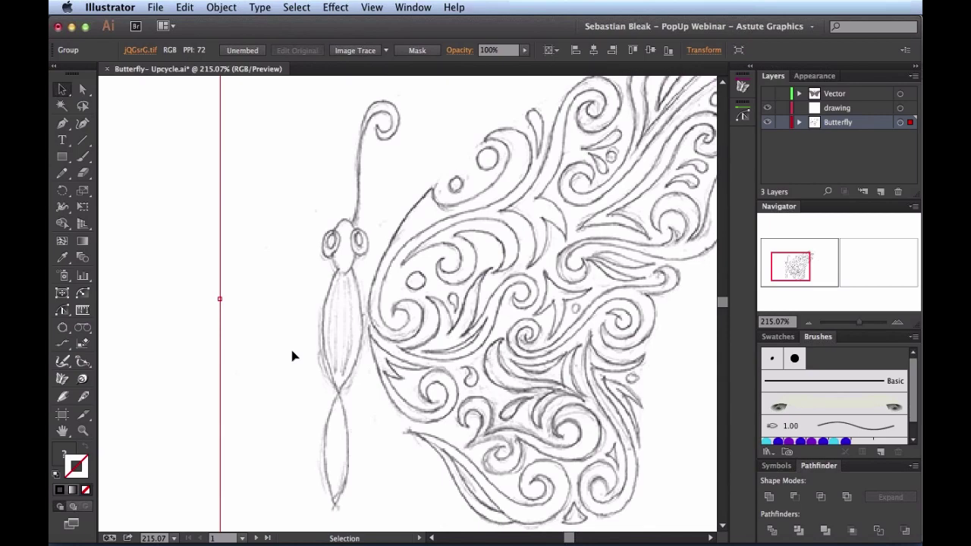
{"action": "key", "text": "super+minus"}
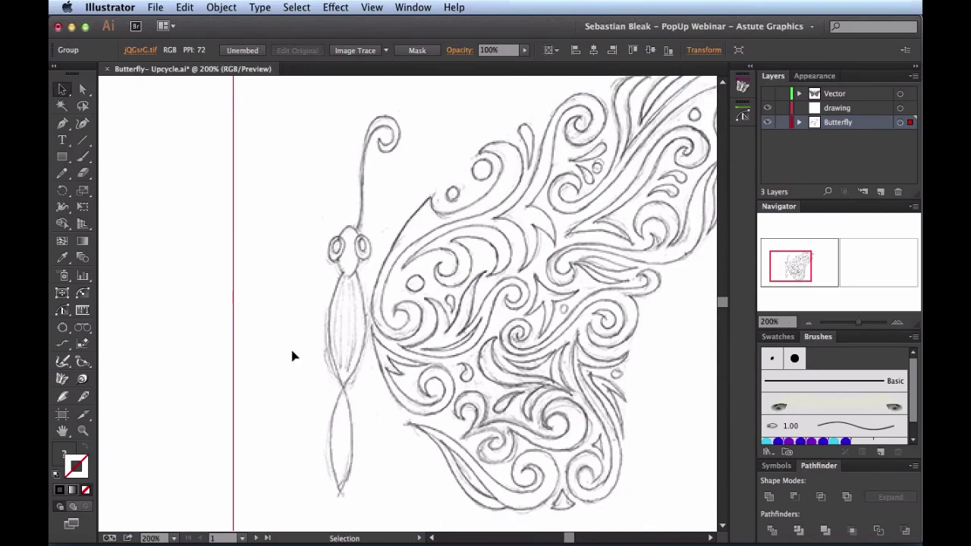
{"action": "key", "text": "space"}
{"action": "left_click_drag", "start_coordinate": [341, 371], "coordinate": [308, 349]}
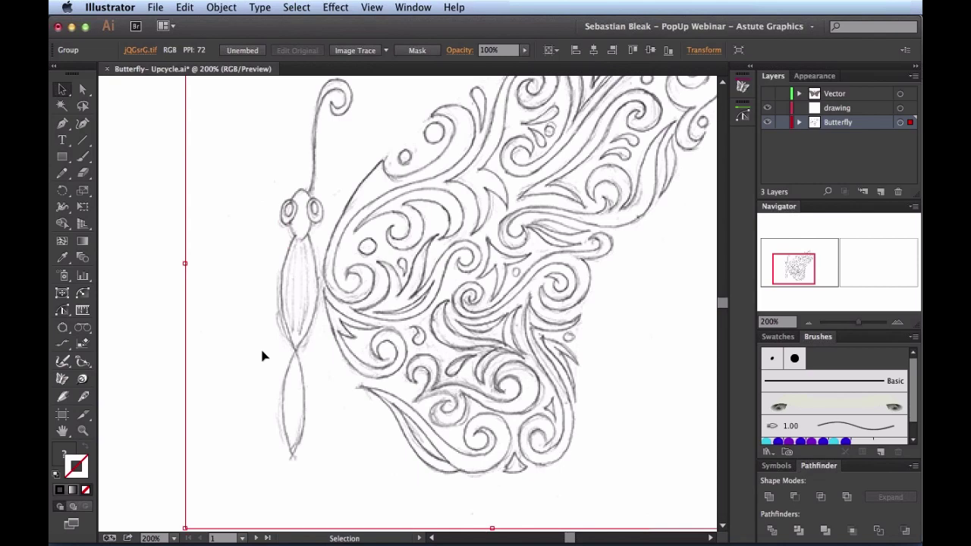
{"action": "left_click", "coordinate": [85, 345]}
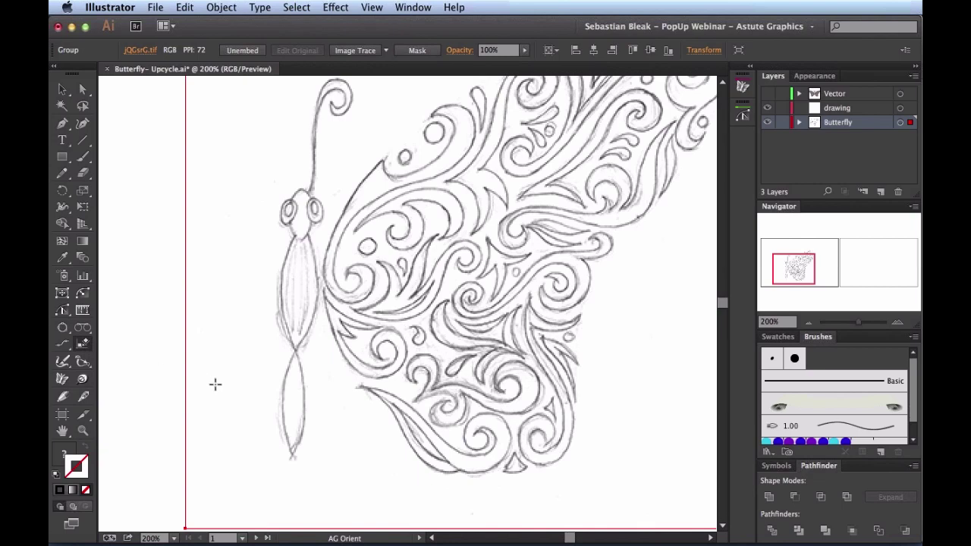
{"action": "left_click", "coordinate": [291, 453]}
{"action": "left_click", "coordinate": [290, 440]}
{"action": "left_click_drag", "start_coordinate": [290, 441], "coordinate": [295, 349]}
{"action": "mouse_move", "coordinate": [295, 350]}
{"action": "left_mouse_down"}
{"action": "mouse_move", "coordinate": [341, 362]}
{"action": "mouse_move", "coordinate": [261, 356]}
{"action": "mouse_move", "coordinate": [256, 390]}
{"action": "mouse_move", "coordinate": [321, 389]}
{"action": "mouse_move", "coordinate": [295, 377]}
{"action": "left_mouse_up"}
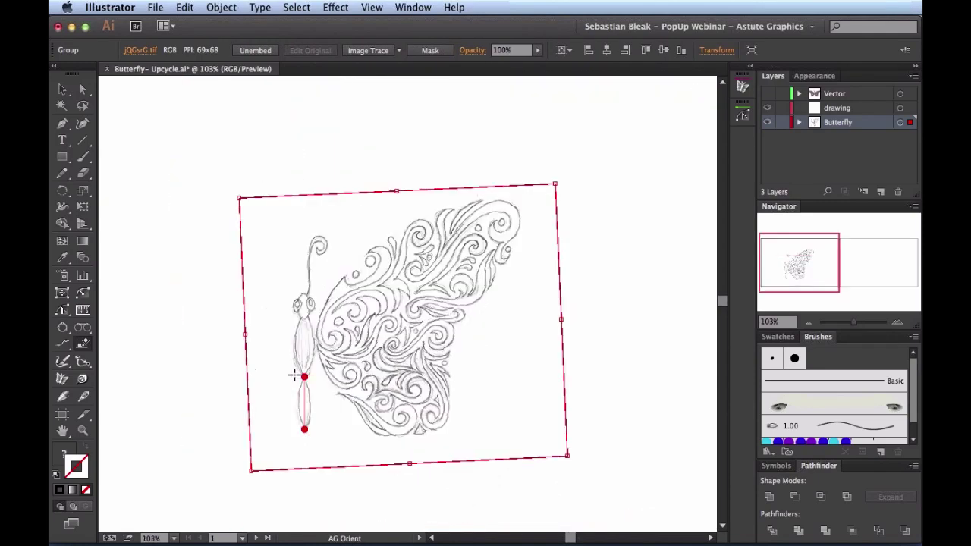
Undo the sketch's rotation
{"action": "key", "text": "super+0"}
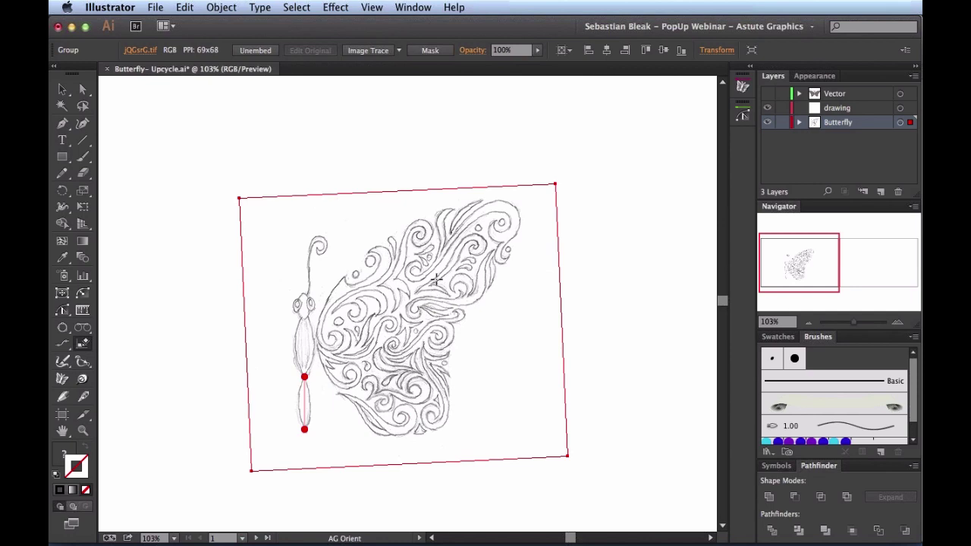
{"action": "left_click", "coordinate": [388, 305]}
{"action": "left_click", "coordinate": [389, 306]}
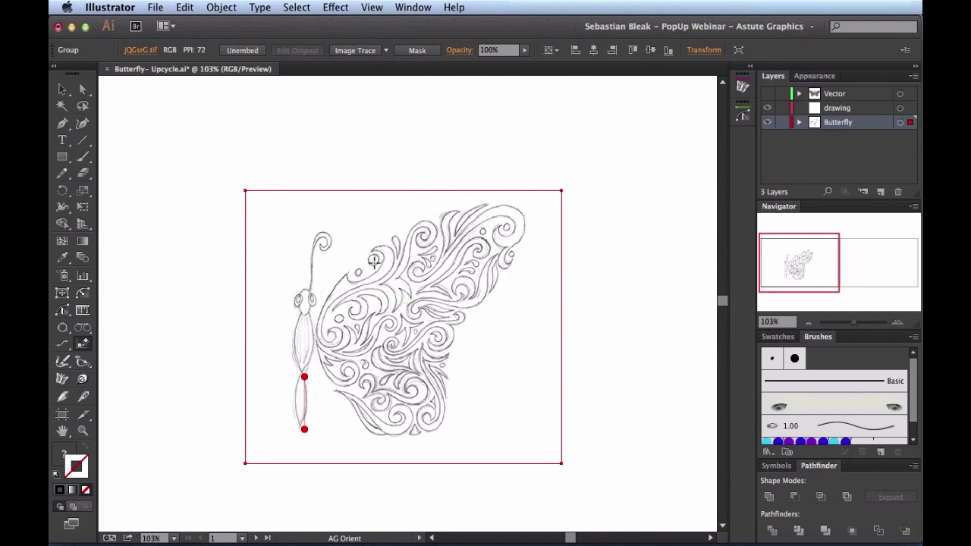
Rotate the sketch with the Orient tool, using the waist crossing and tail tip as reference points, until their line is vertical
{"action": "key", "text": "z"}
{"action": "left_click_drag", "start_coordinate": [266, 441], "coordinate": [319, 330]}
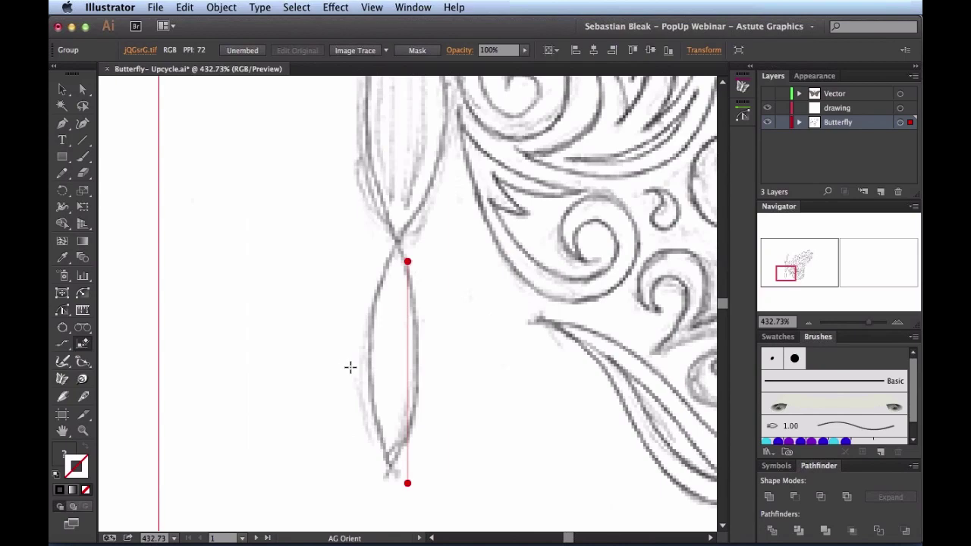
{"action": "left_click_drag", "start_coordinate": [351, 362], "coordinate": [281, 347]}
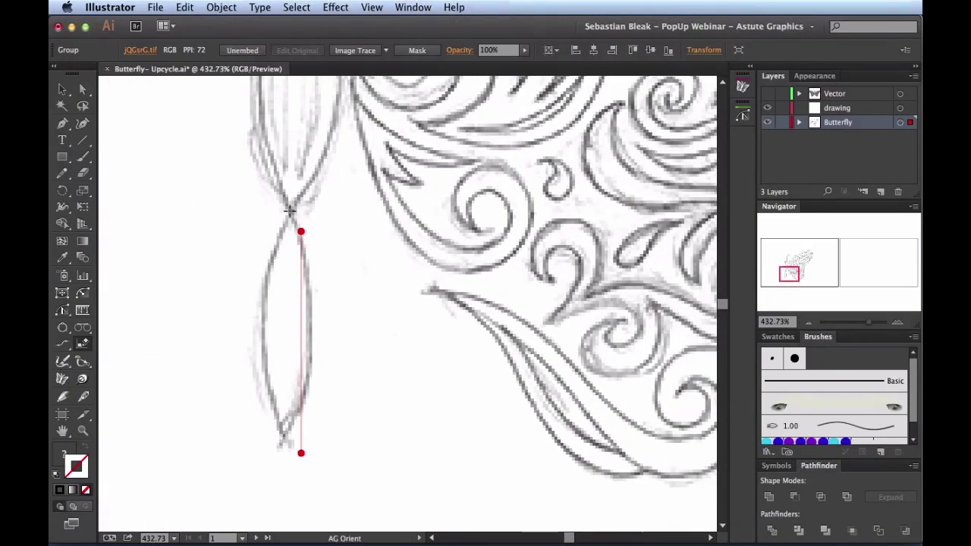
{"action": "key", "text": "ctrl+z"}
{"action": "left_click", "coordinate": [289, 211]}
{"action": "left_click", "coordinate": [288, 415]}
{"action": "left_click_drag", "start_coordinate": [288, 415], "coordinate": [282, 439]}
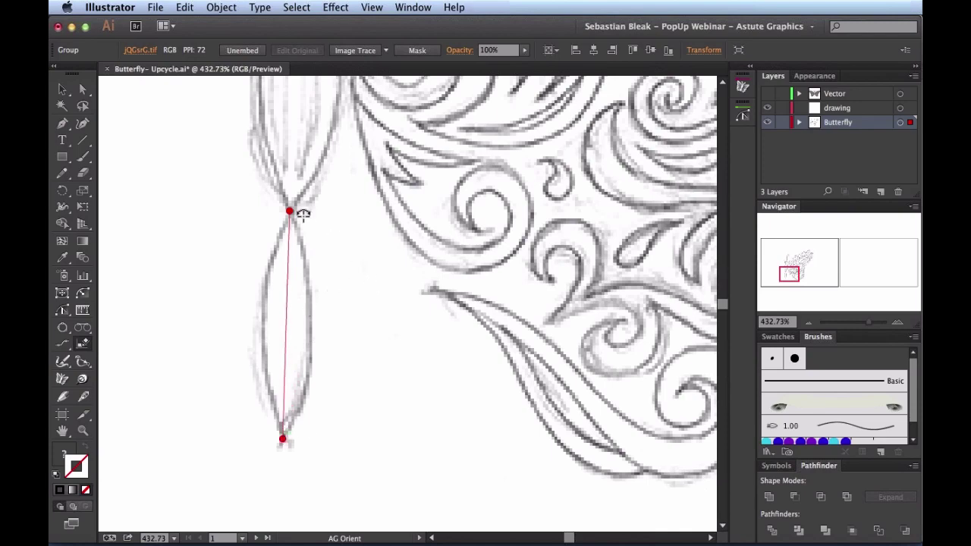
{"action": "mouse_move", "coordinate": [289, 211]}
{"action": "left_mouse_down"}
{"action": "mouse_move", "coordinate": [317, 213]}
{"action": "mouse_move", "coordinate": [248, 220]}
{"action": "mouse_move", "coordinate": [223, 247]}
{"action": "left_mouse_up"}
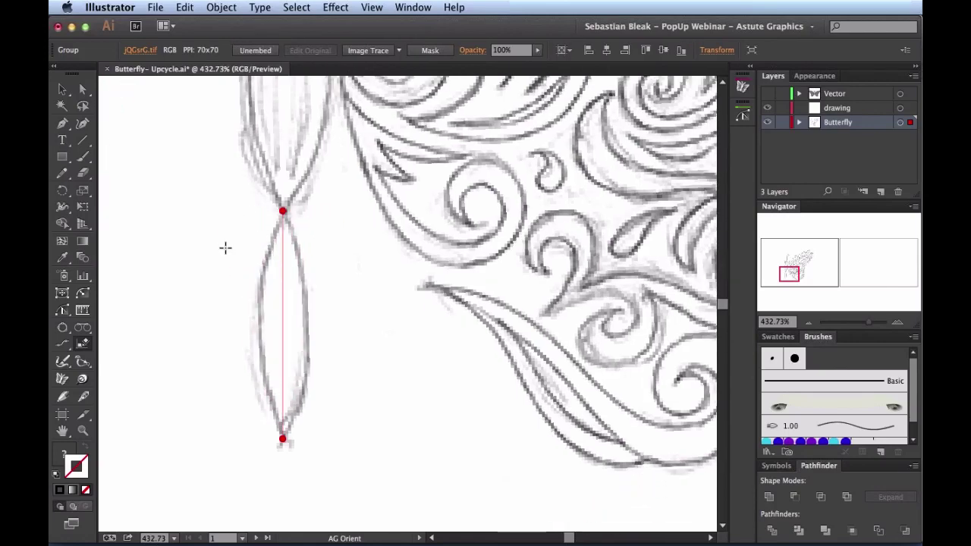
{"action": "key", "text": "super+0"}
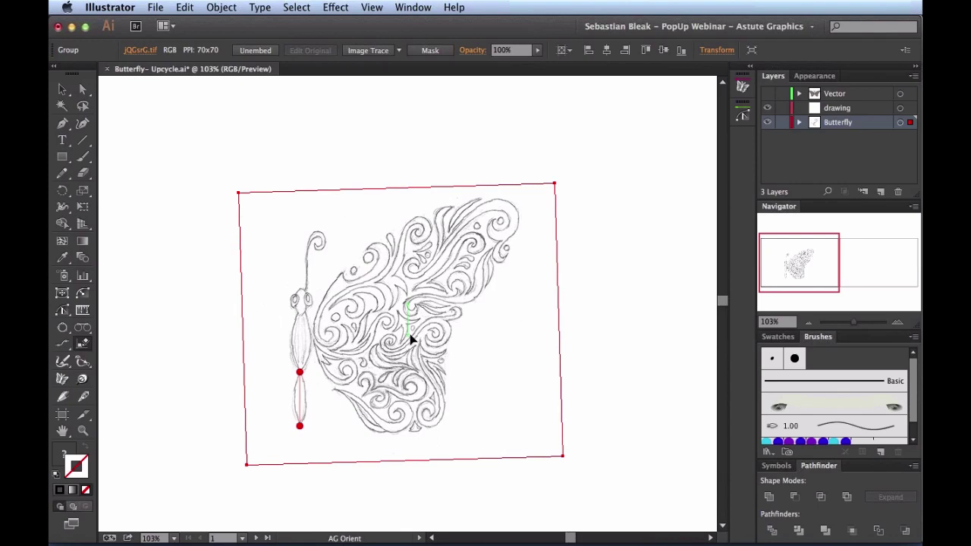
{"action": "key", "text": "v"}
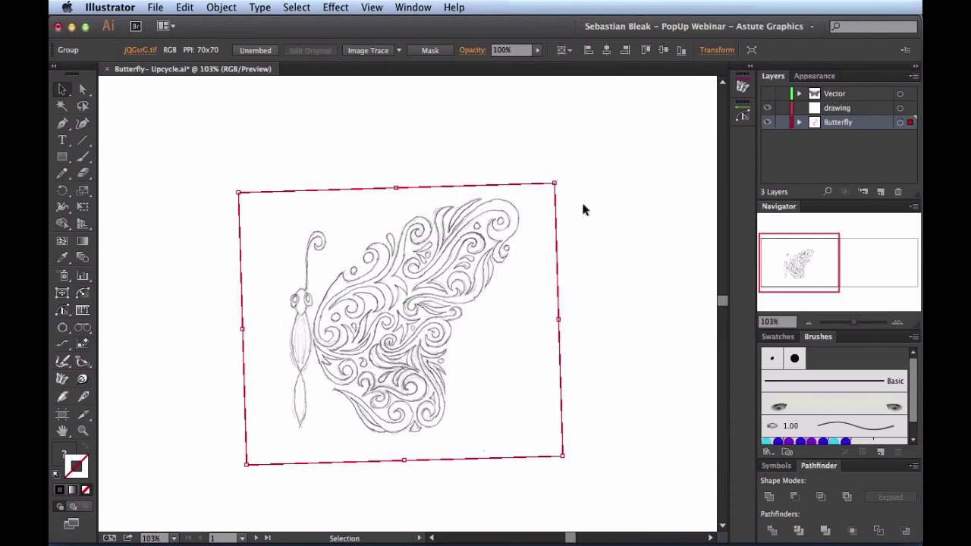
Turn the Butterfly layer into a template layer with images dimmed to 50%
{"action": "double_click", "coordinate": [862, 123]}
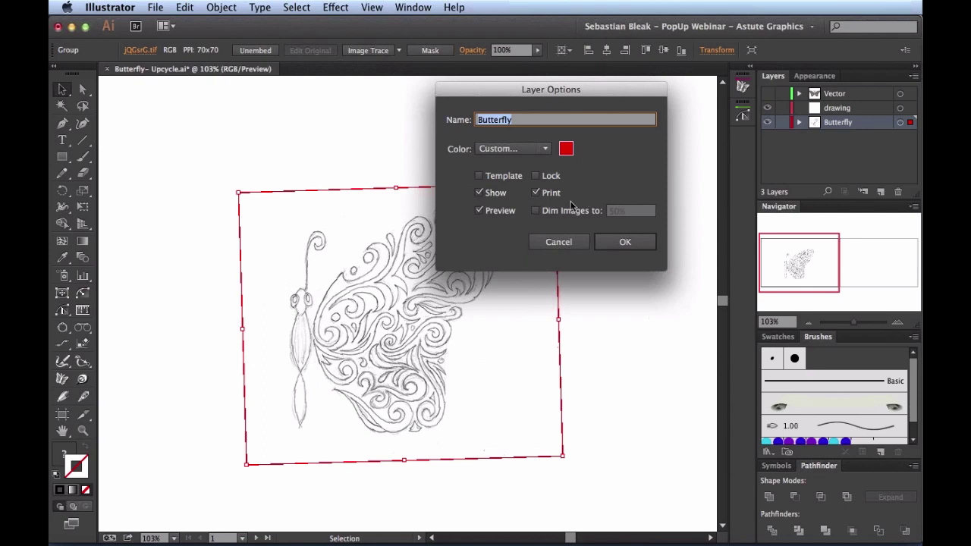
{"action": "left_click", "coordinate": [509, 176]}
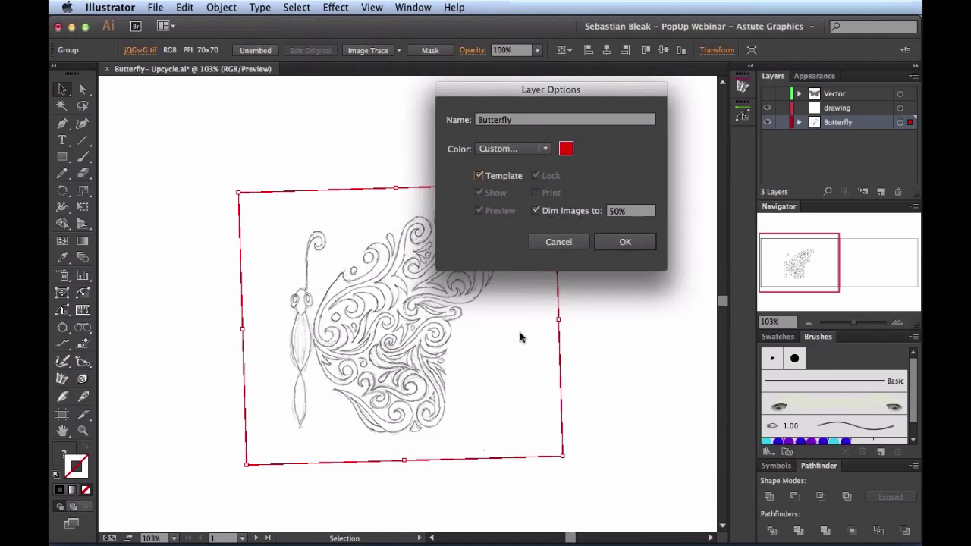
{"action": "left_click", "coordinate": [616, 244]}
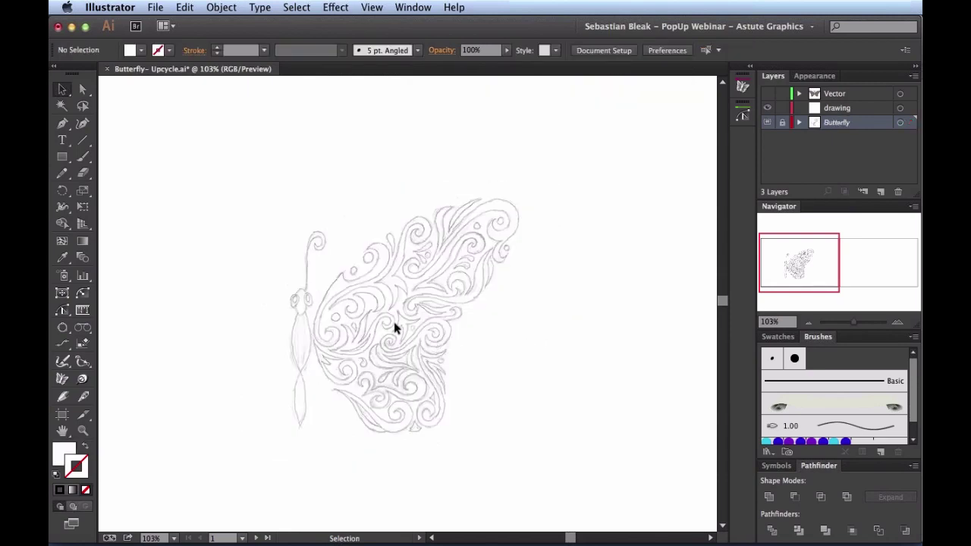
{"action": "left_click_drag", "start_coordinate": [391, 316], "coordinate": [287, 388]}
{"action": "left_click_drag", "start_coordinate": [361, 339], "coordinate": [413, 360]}
Set the Butterfly template layer to dim images to 25%
{"action": "double_click", "coordinate": [869, 123]}
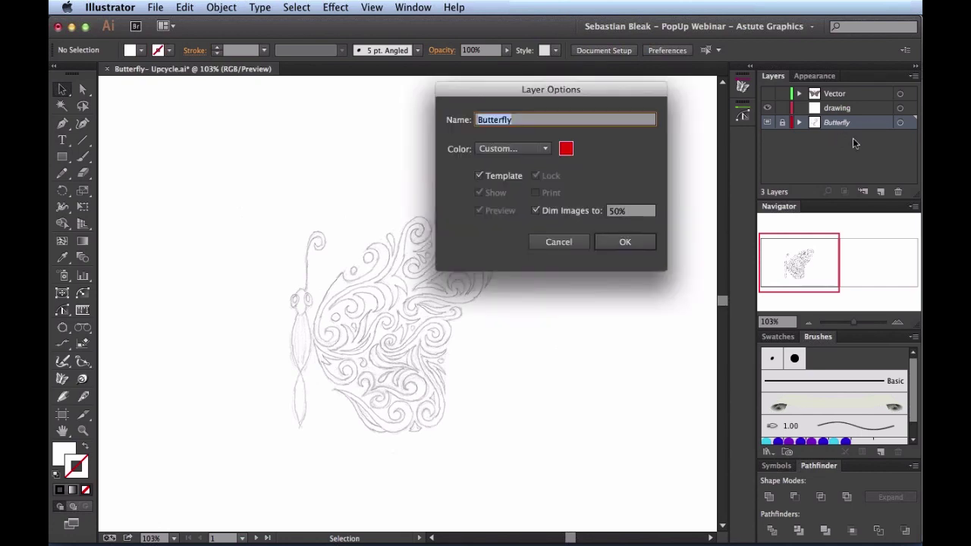
{"action": "left_click", "coordinate": [636, 210]}
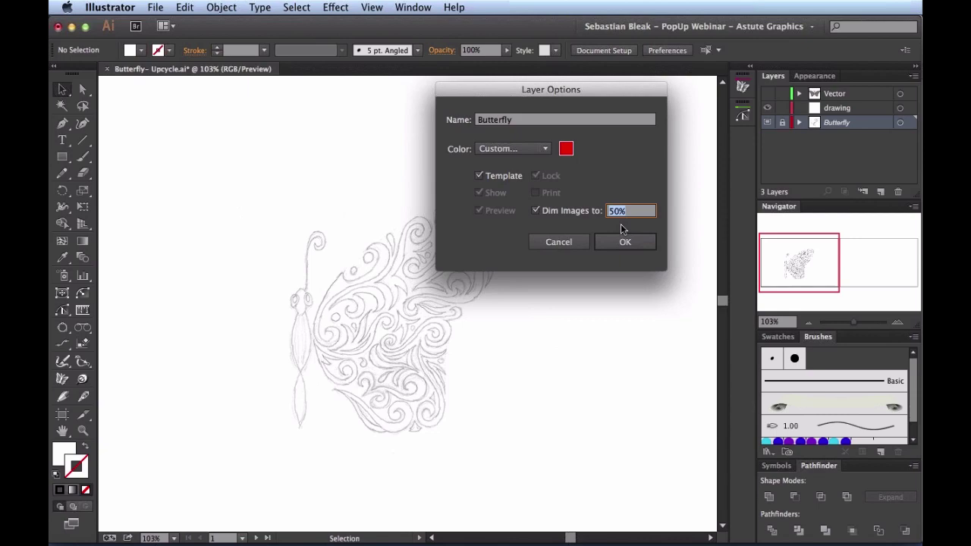
{"action": "type", "text": "25"}
{"action": "key", "text": "Return"}
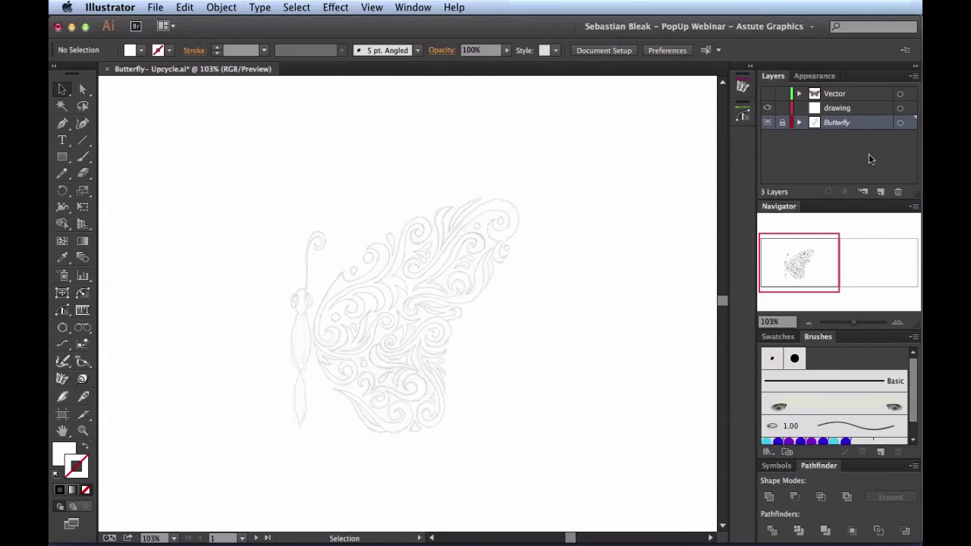
Restore the Butterfly template layer's image dimming to 50%
{"action": "double_click", "coordinate": [870, 122]}
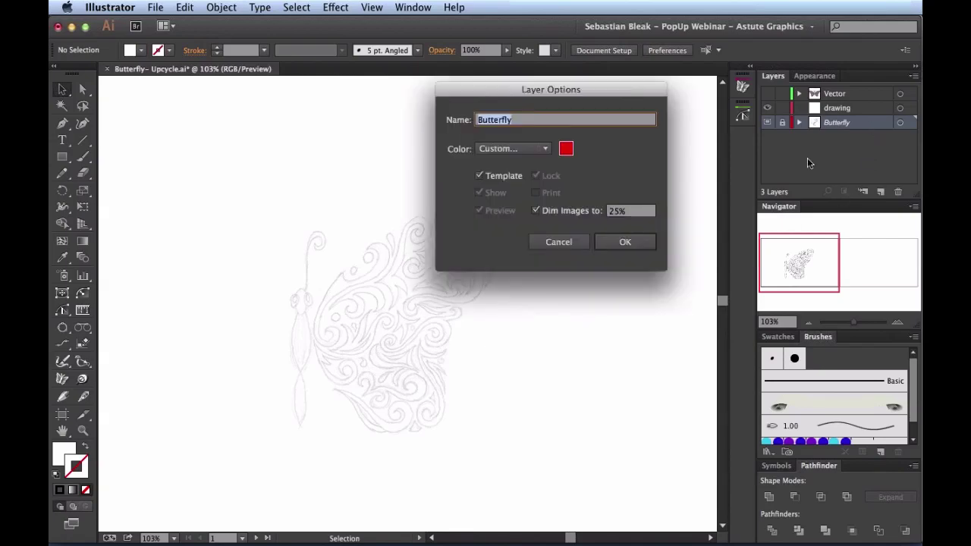
{"action": "left_click", "coordinate": [642, 210]}
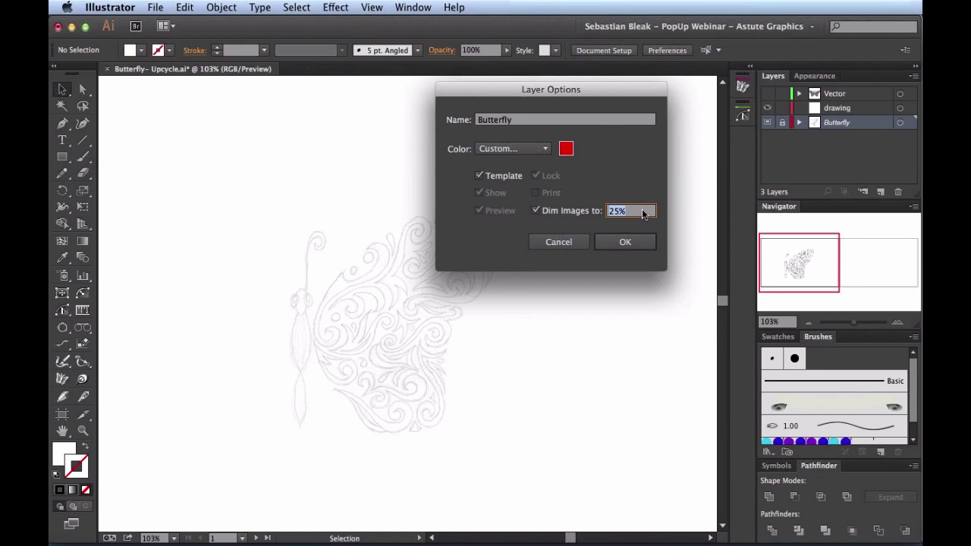
{"action": "type", "text": "50"}
{"action": "key", "text": "Return"}
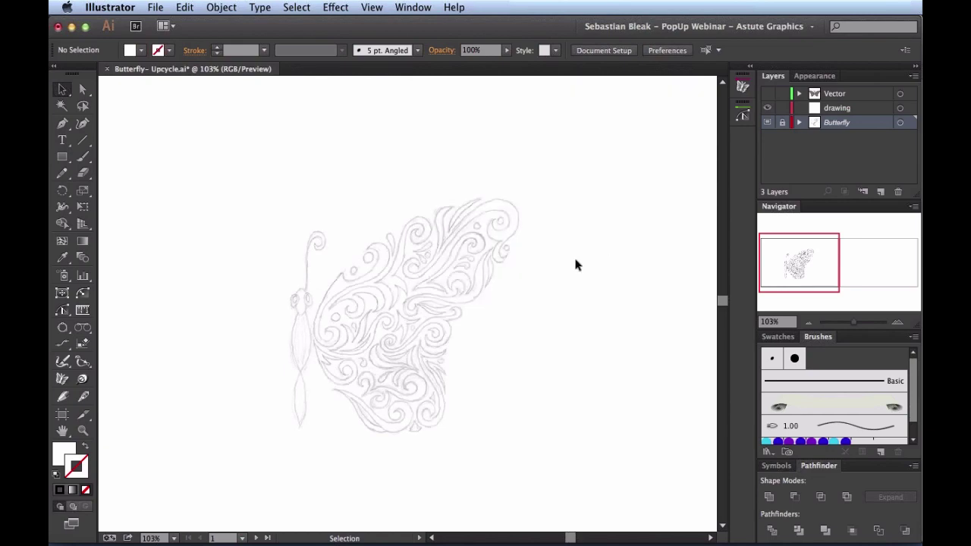
Make the drawing layer active and bring up MirrorMe's settings and tool
{"action": "left_click", "coordinate": [863, 111]}
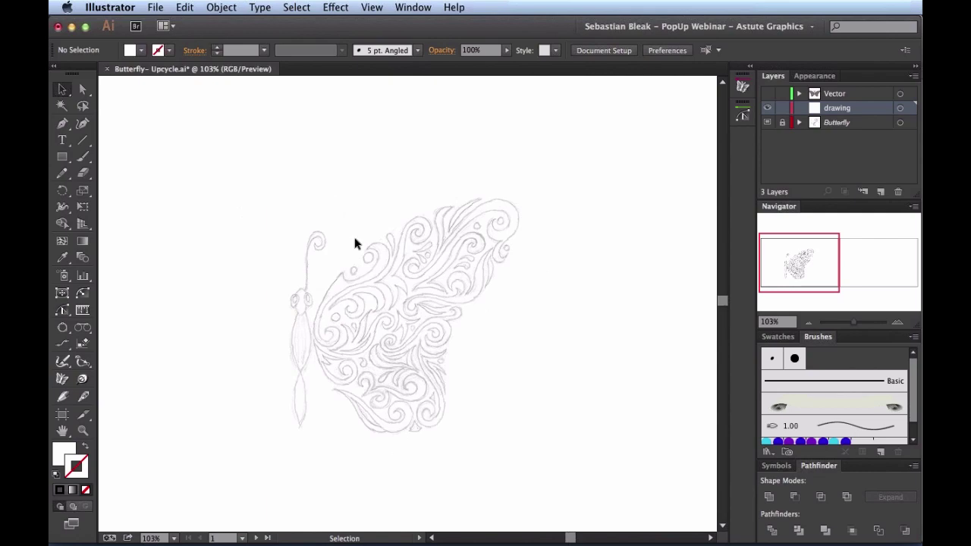
{"action": "left_click", "coordinate": [414, 8]}
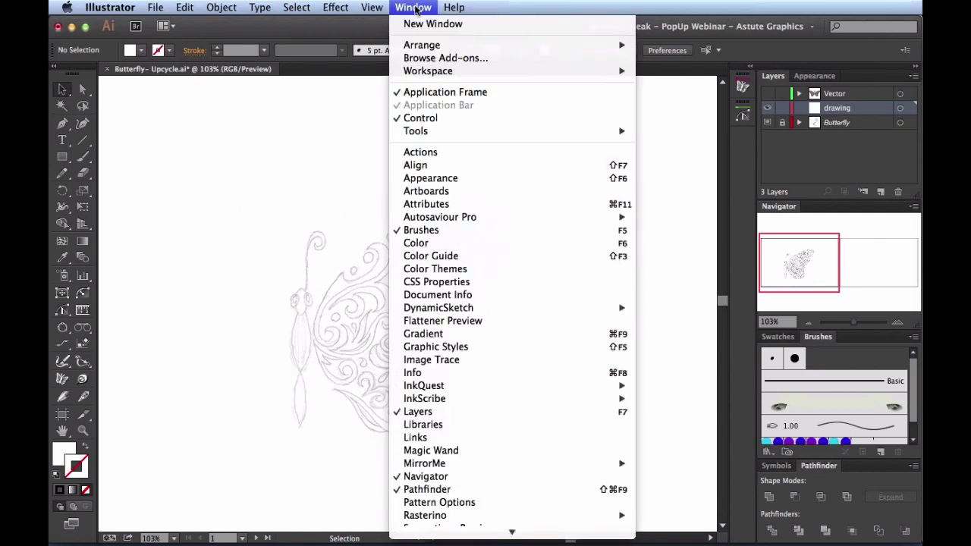
{"action": "scroll", "coordinate": [505, 349], "scroll_direction": "down", "scroll_amount": 5}
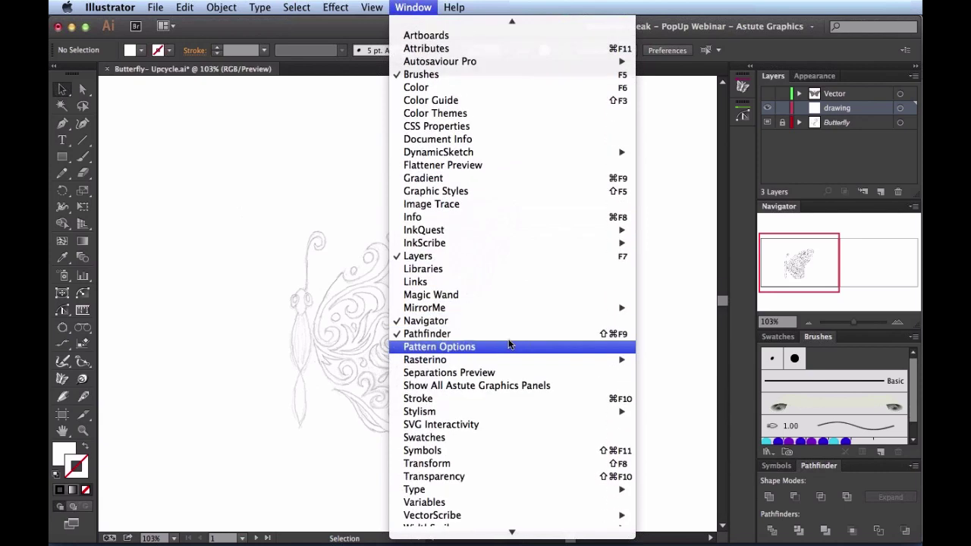
{"action": "mouse_move", "coordinate": [581, 310]}
{"action": "left_click", "coordinate": [675, 308]}
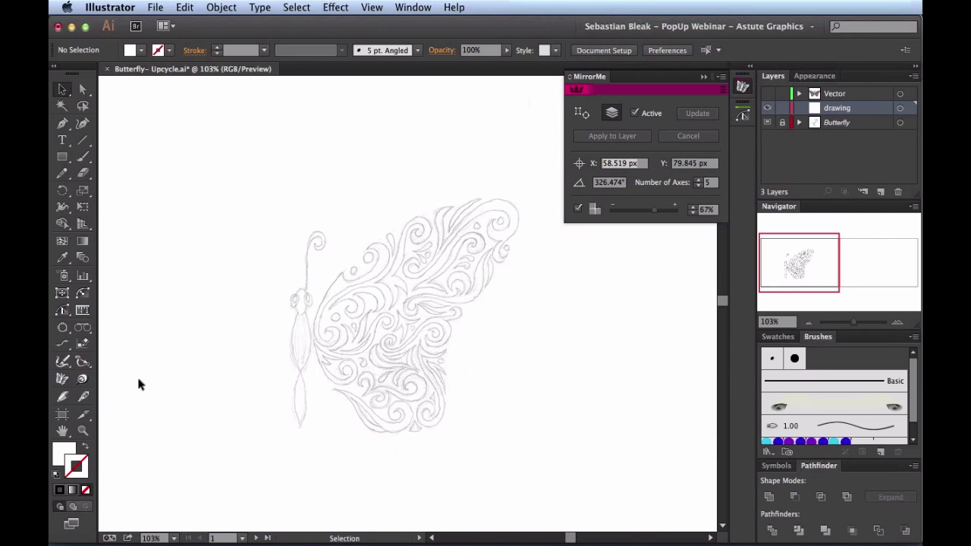
{"action": "left_click", "coordinate": [63, 381]}
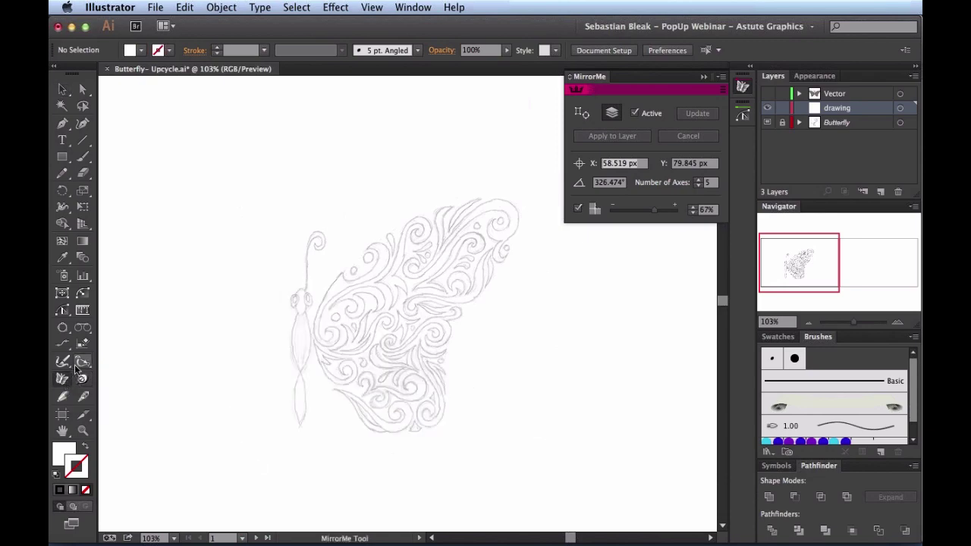
Try the MirrorMe origin at several points over and beside the butterfly sketch
{"action": "left_click_drag", "start_coordinate": [107, 337], "coordinate": [341, 322]}
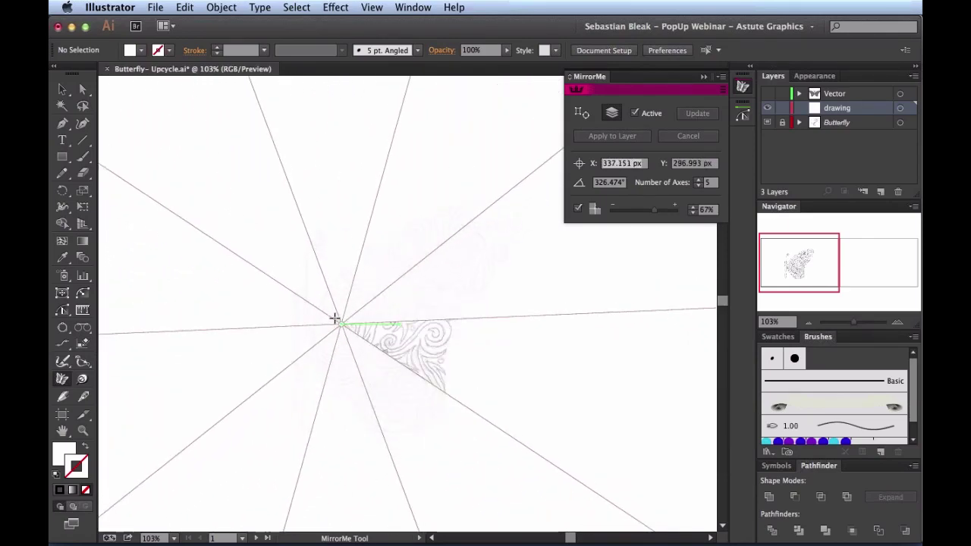
{"action": "left_click_drag", "start_coordinate": [334, 319], "coordinate": [328, 319]}
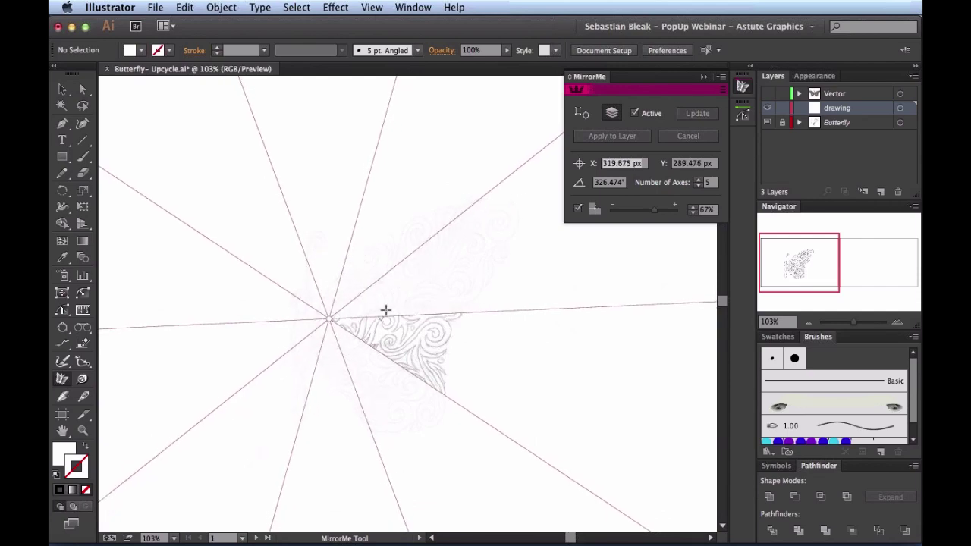
{"action": "left_click_drag", "start_coordinate": [386, 310], "coordinate": [662, 208]}
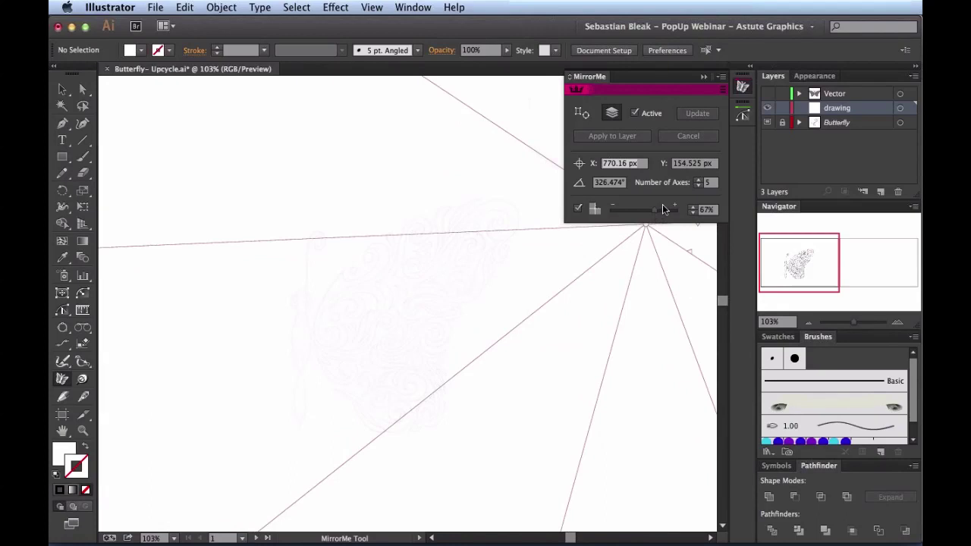
Set MirrorMe's number of axes to 4 and place its origin on the upper wing, at about X 448 px, Y 232 px
{"action": "left_click", "coordinate": [699, 186]}
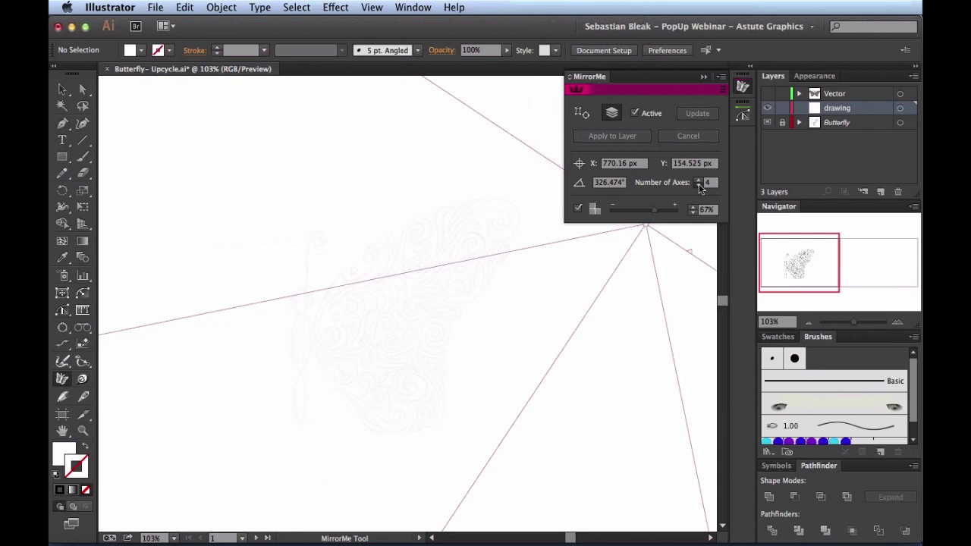
{"action": "left_click", "coordinate": [699, 185]}
{"action": "left_click", "coordinate": [418, 279]}
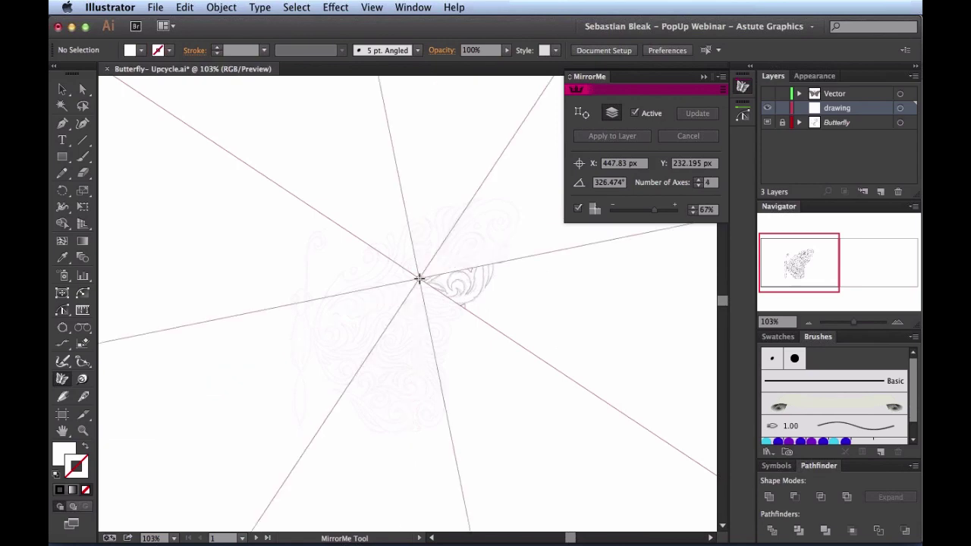
Compare different MirrorMe axis counts between 1 and 4 over the wing, and set the number of axes to 1
{"action": "key", "text": "Down"}
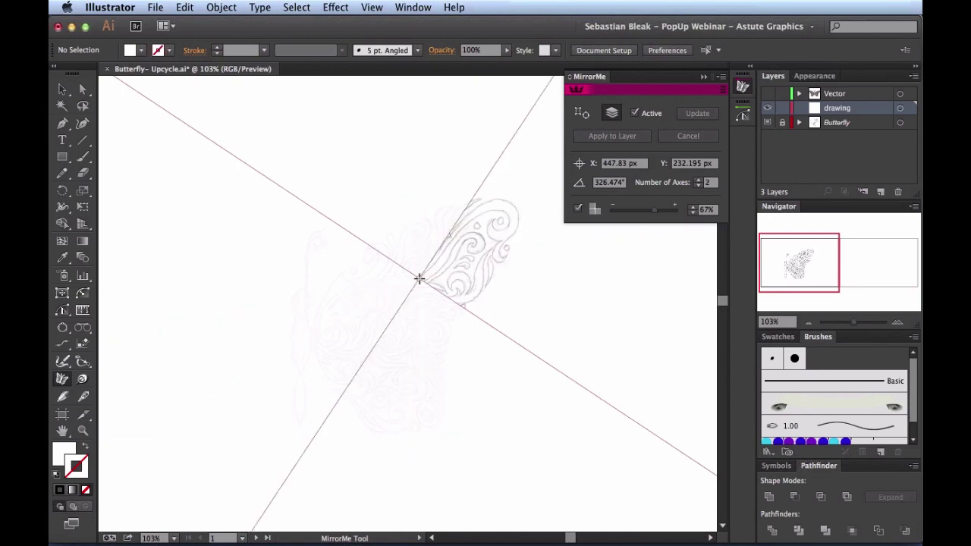
{"action": "key", "text": "Down"}
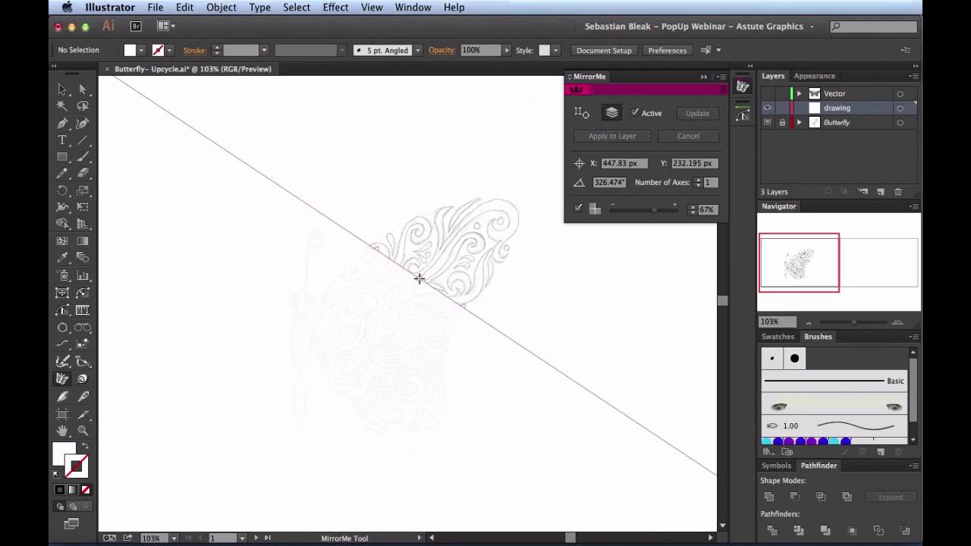
{"action": "key", "text": "Up"}
{"action": "key", "text": "Up"}
{"action": "key", "text": "Up"}
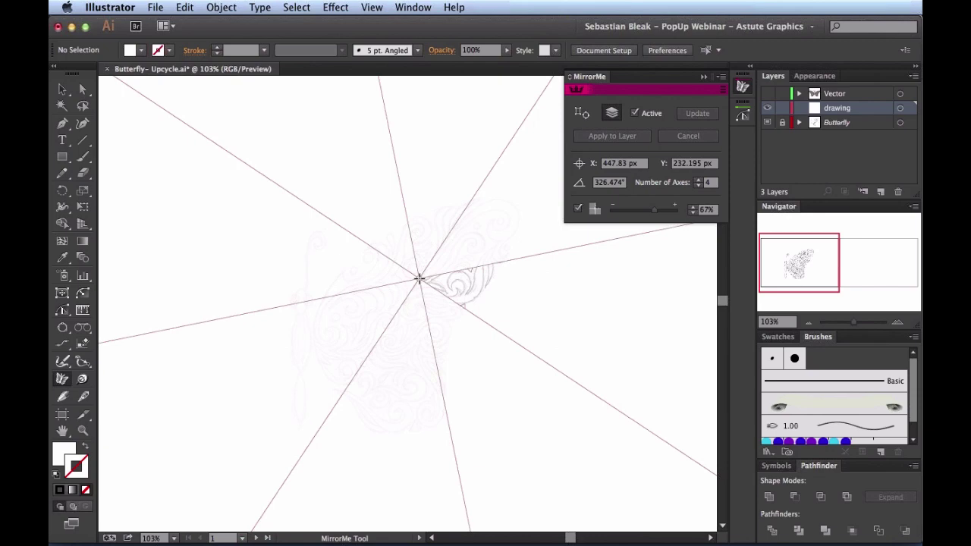
{"action": "key", "text": "Down"}
{"action": "key", "text": "Down"}
{"action": "key", "text": "Down"}
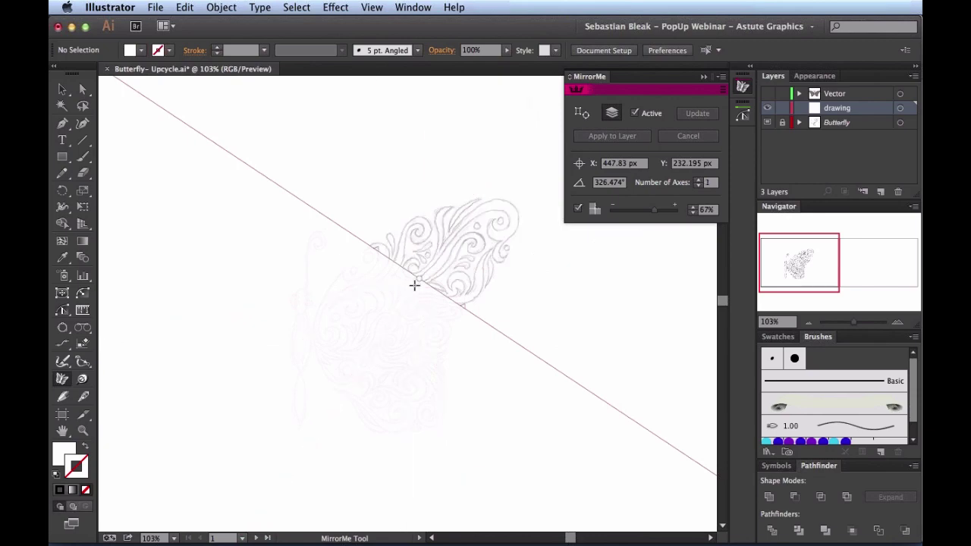
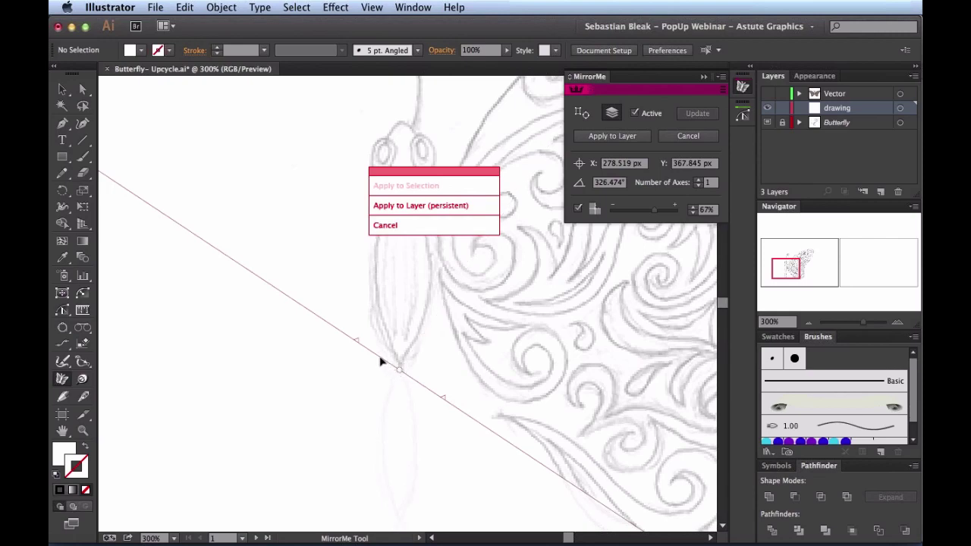
Turn the MirrorMe axis vertical at 270° and place its origin on the body's centre line at about X 278 px, Y 366 px
{"action": "left_click_drag", "start_coordinate": [377, 359], "coordinate": [402, 328]}
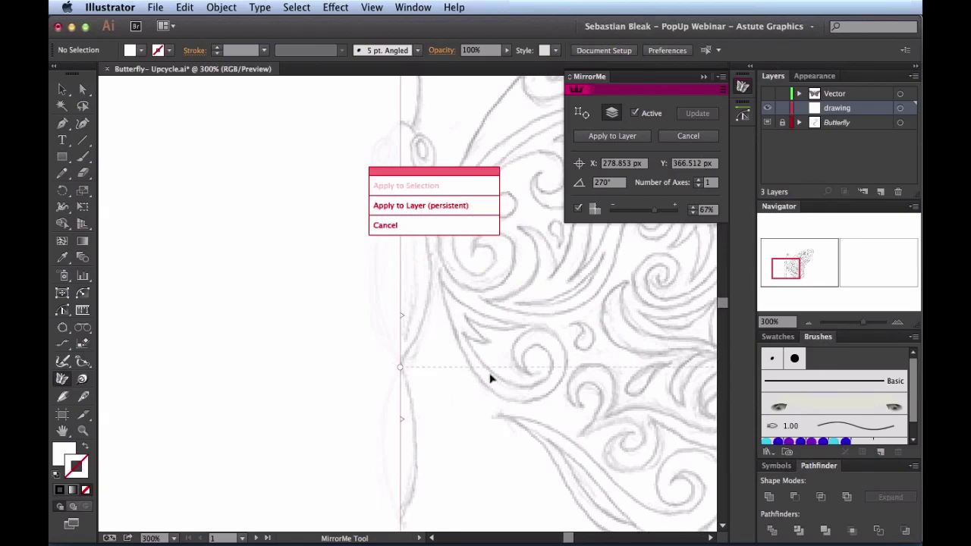
{"action": "mouse_move", "coordinate": [400, 368]}
{"action": "left_mouse_down"}
{"action": "mouse_move", "coordinate": [607, 360]}
{"action": "mouse_move", "coordinate": [341, 372]}
{"action": "mouse_move", "coordinate": [402, 370]}
{"action": "left_mouse_up"}
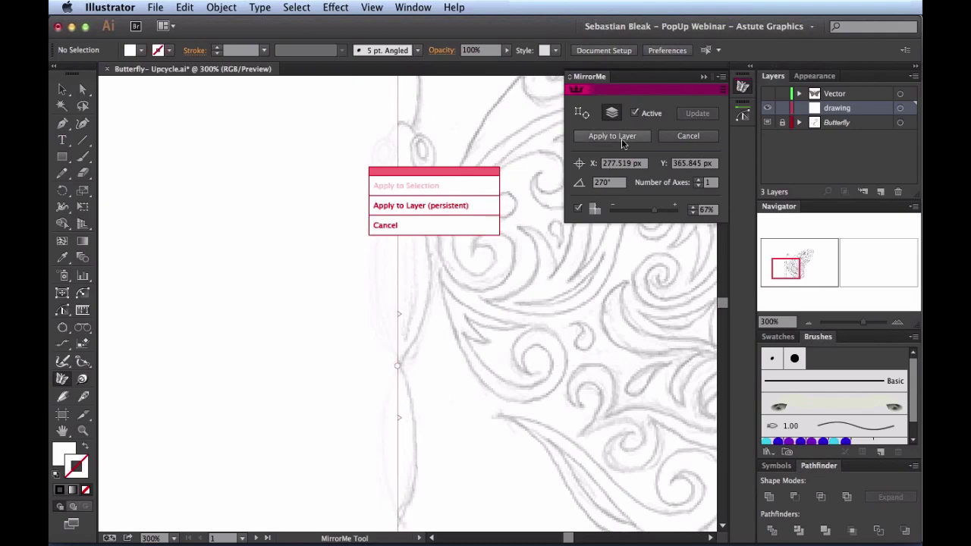
Try increasing the MirrorMe axis angle up to 360° and return it to 270°
{"action": "left_click", "coordinate": [616, 182]}
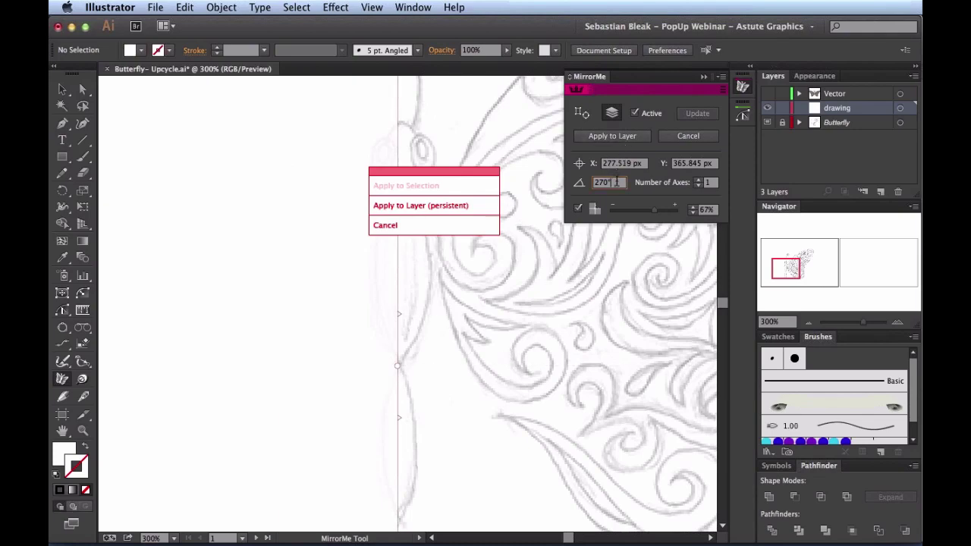
{"action": "key", "text": "Up"}
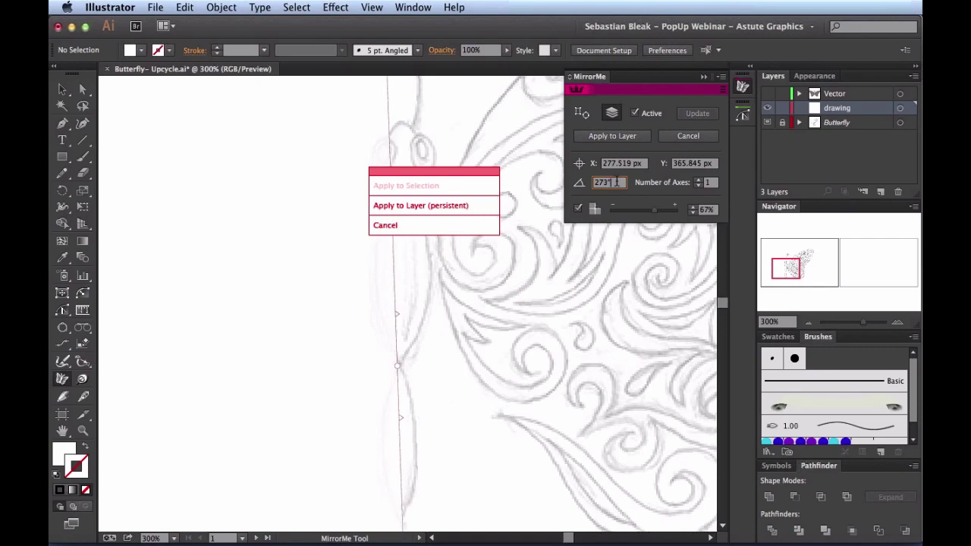
{"action": "key", "text": "shift+Up"}
{"action": "key", "text": "shift+Up"}
{"action": "key", "text": "shift+Up"}
{"action": "key", "text": "shift+Up"}
{"action": "key", "text": "shift+Up"}
{"action": "key", "text": "shift+Up"}
{"action": "key", "text": "shift+Up"}
{"action": "key", "text": "shift+Up"}
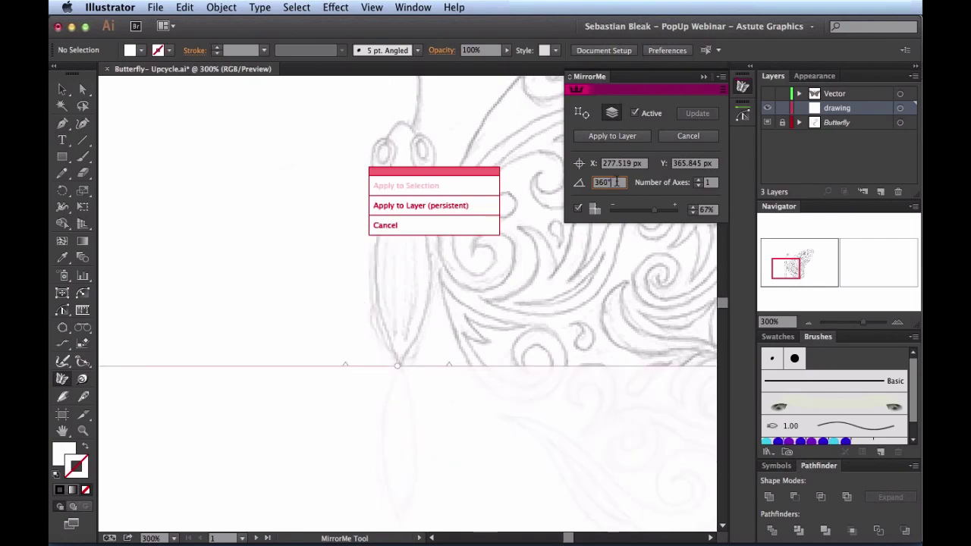
{"action": "key", "text": "Return"}
{"action": "type", "text": "270"}
{"action": "key", "text": "Tab"}
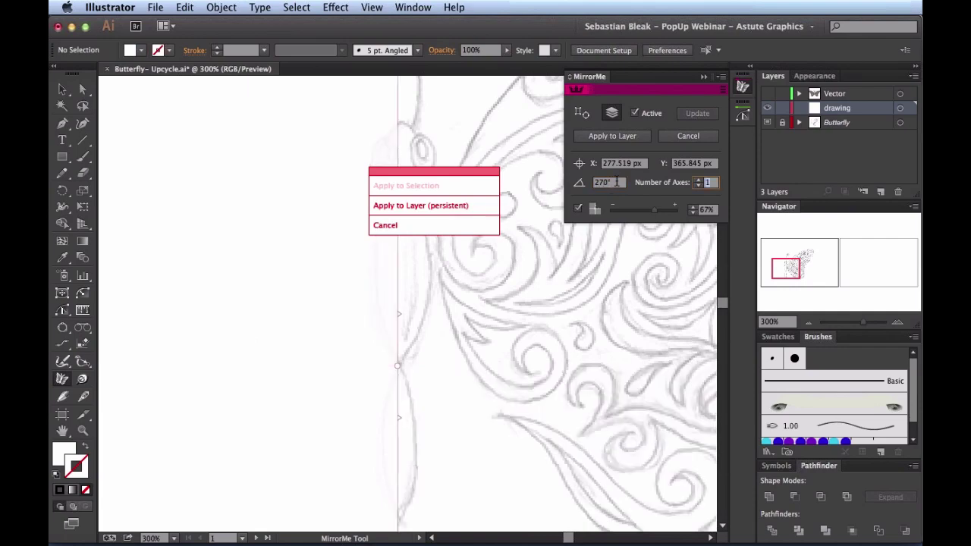
Apply the vertical mirror axis persistently to the drawing layer
{"action": "left_click", "coordinate": [437, 208]}
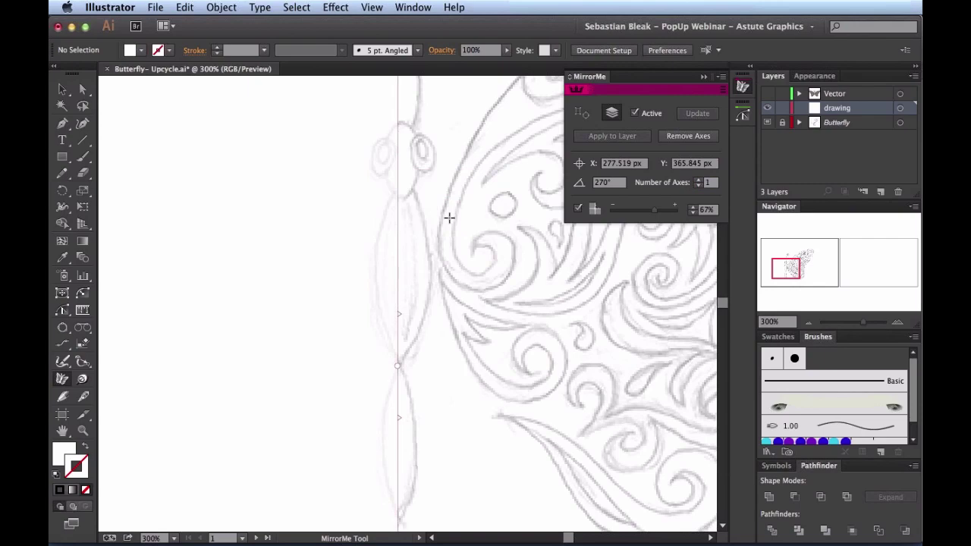
{"action": "key", "text": "super+0"}
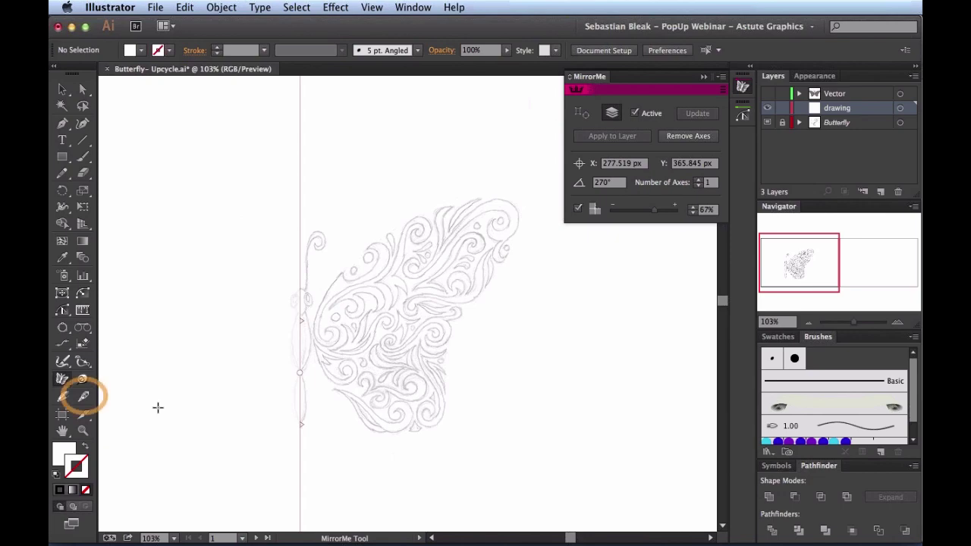
Activate the InkScribe tool and set a black fill with no stroke
{"action": "left_click", "coordinate": [84, 399]}
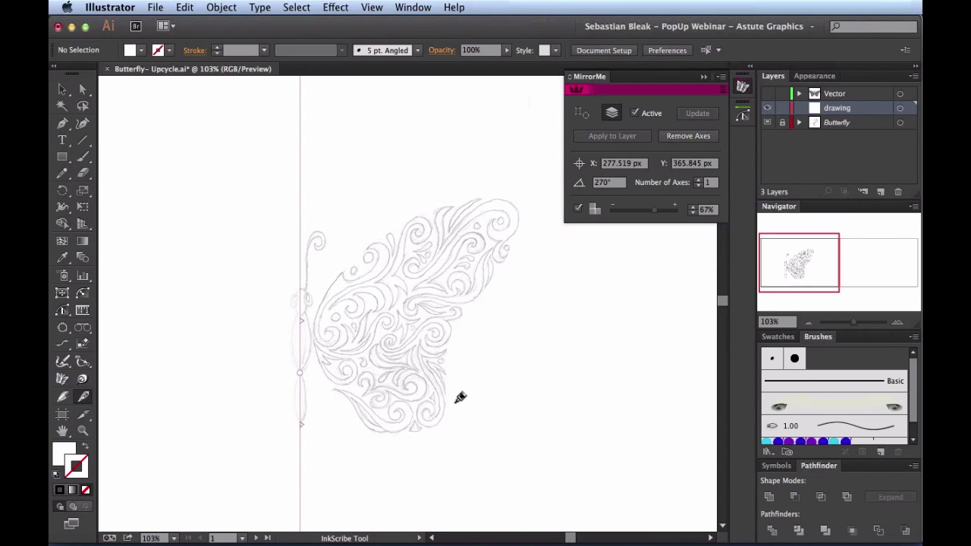
{"action": "key", "text": "d"}
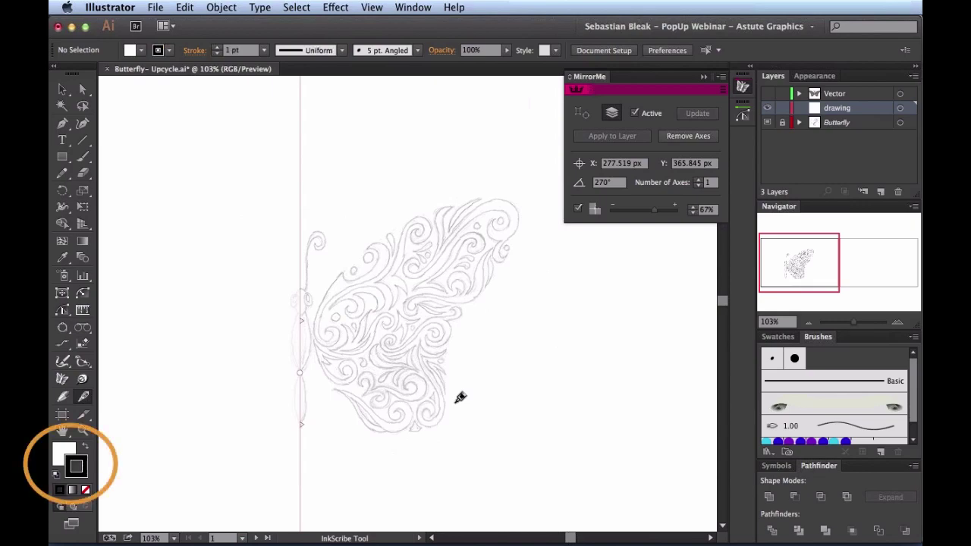
{"action": "key", "text": "ctrl+z"}
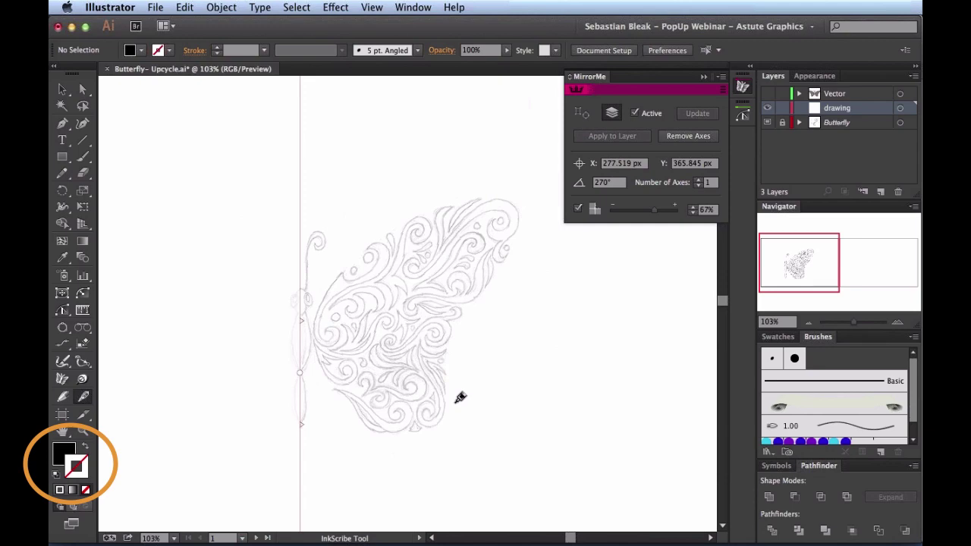
{"action": "key", "text": "x"}
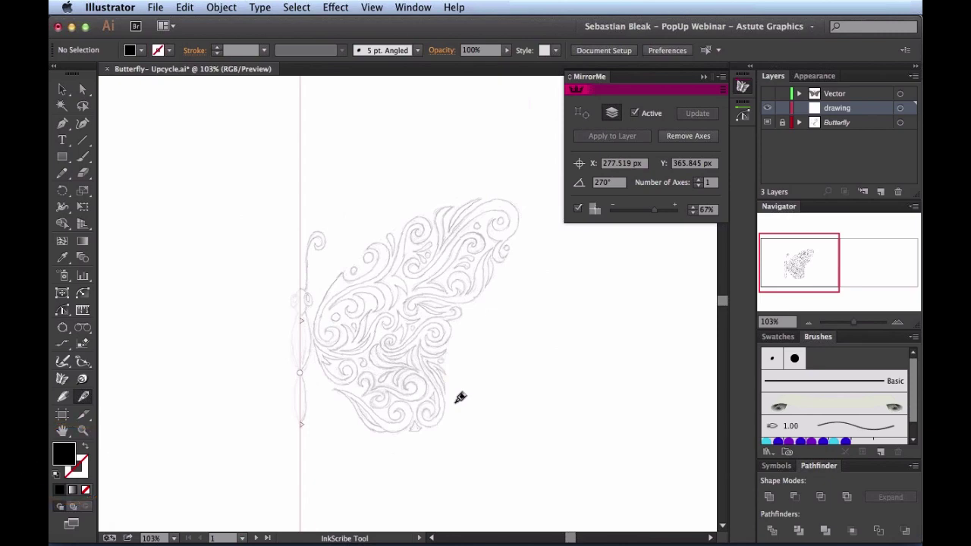
Draw the butterfly's head with InkScribe corner points as a mirrored diamond about 22 px wide and 41 px high on the axis
{"action": "key", "text": "super+space"}
{"action": "left_click_drag", "start_coordinate": [339, 356], "coordinate": [253, 253]}
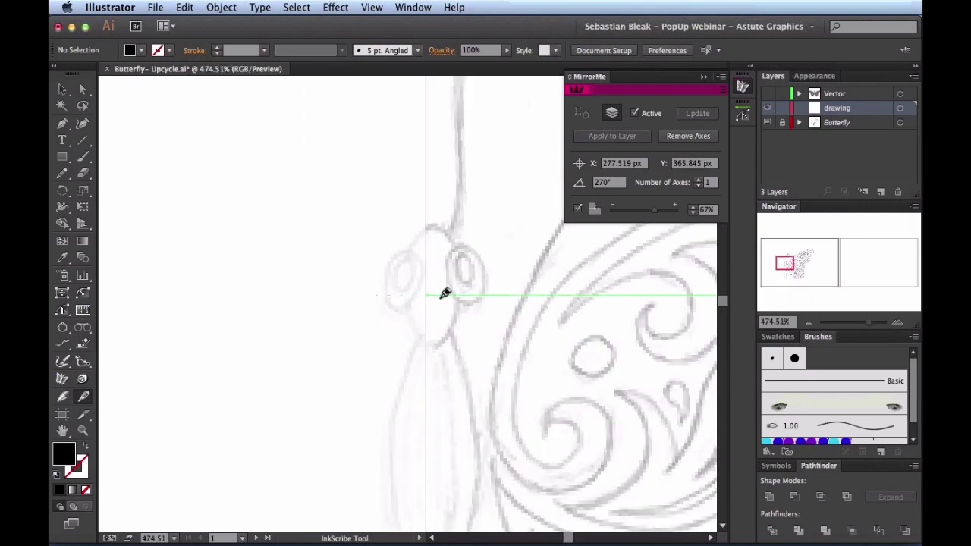
{"action": "scroll", "coordinate": [490, 297], "scroll_direction": "right", "scroll_amount": 5}
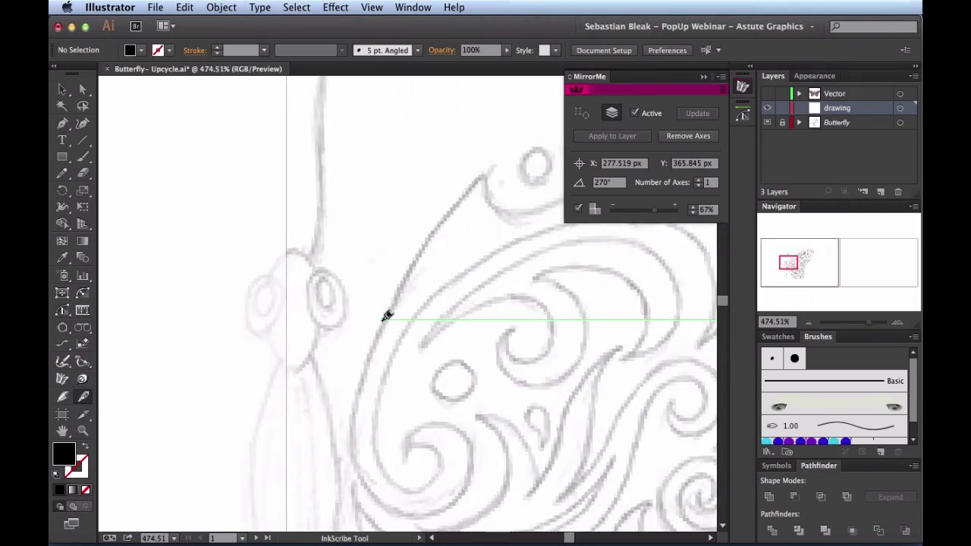
{"action": "left_click", "coordinate": [285, 250]}
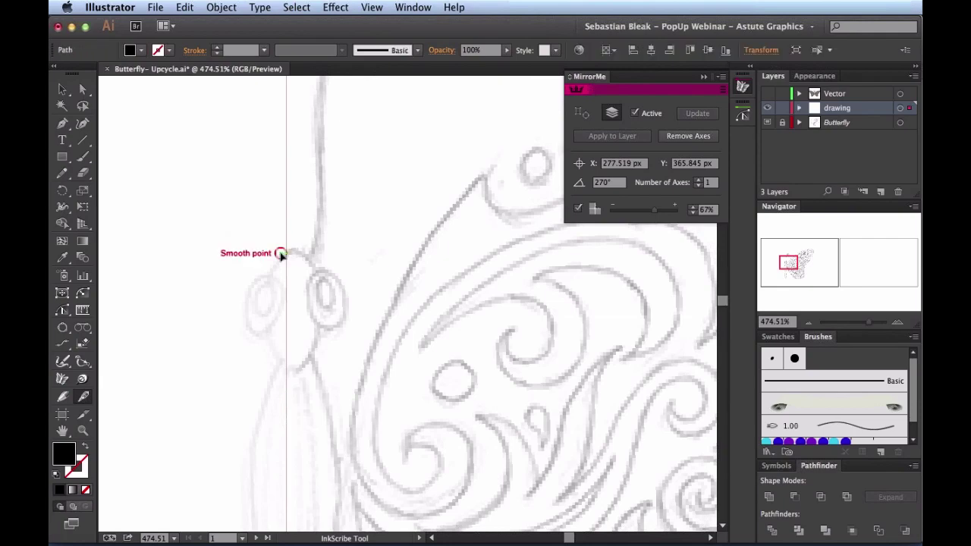
{"action": "left_click", "coordinate": [283, 288]}
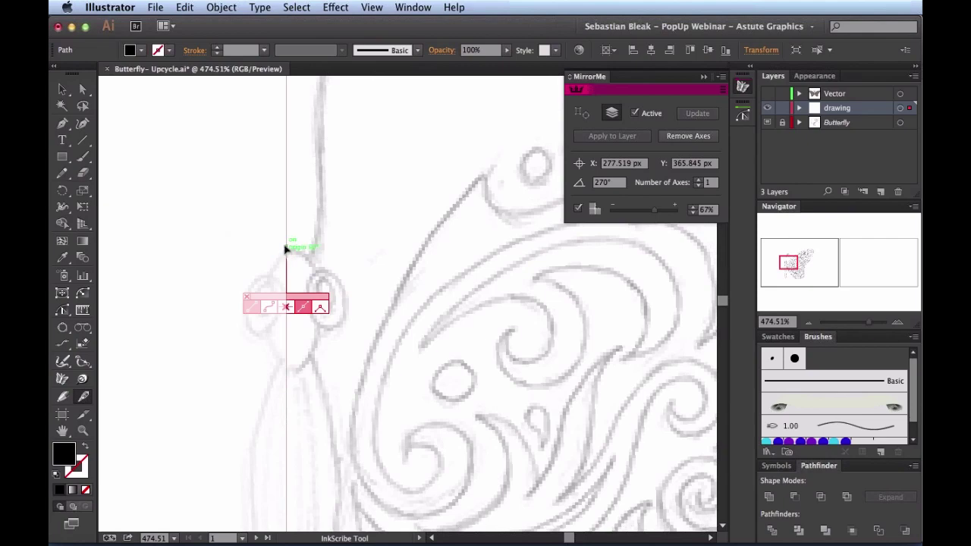
{"action": "left_click", "coordinate": [286, 248]}
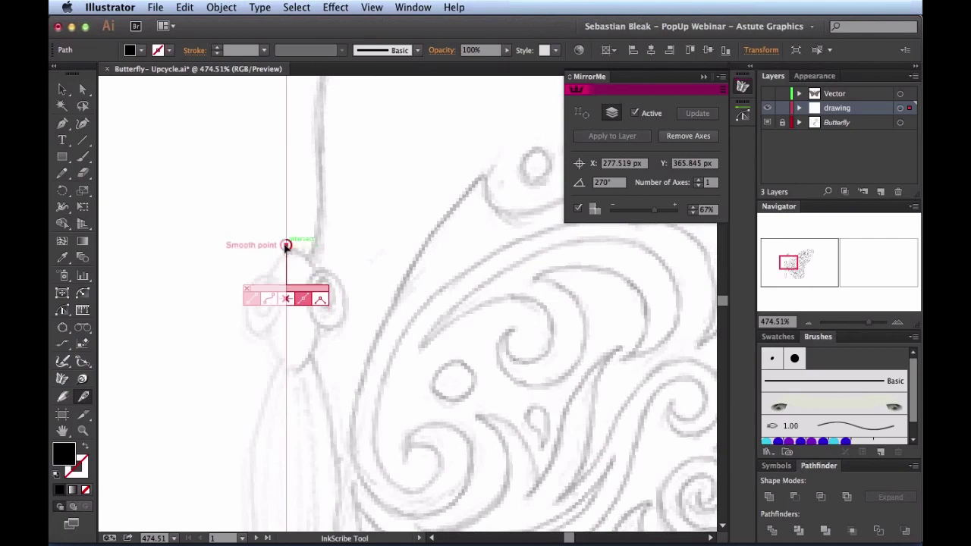
{"action": "left_click", "coordinate": [287, 248]}
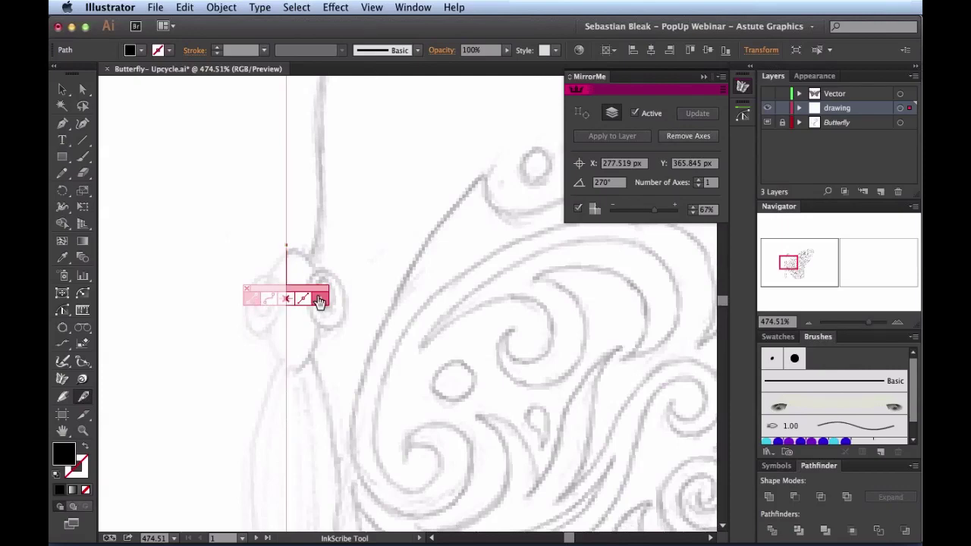
{"action": "left_click_drag", "start_coordinate": [320, 285], "coordinate": [387, 169]}
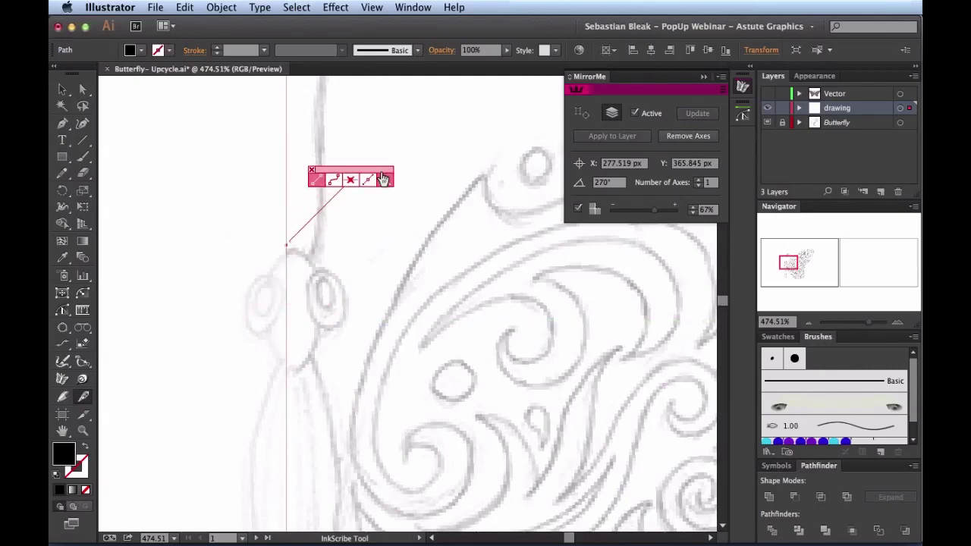
{"action": "left_click", "coordinate": [322, 313]}
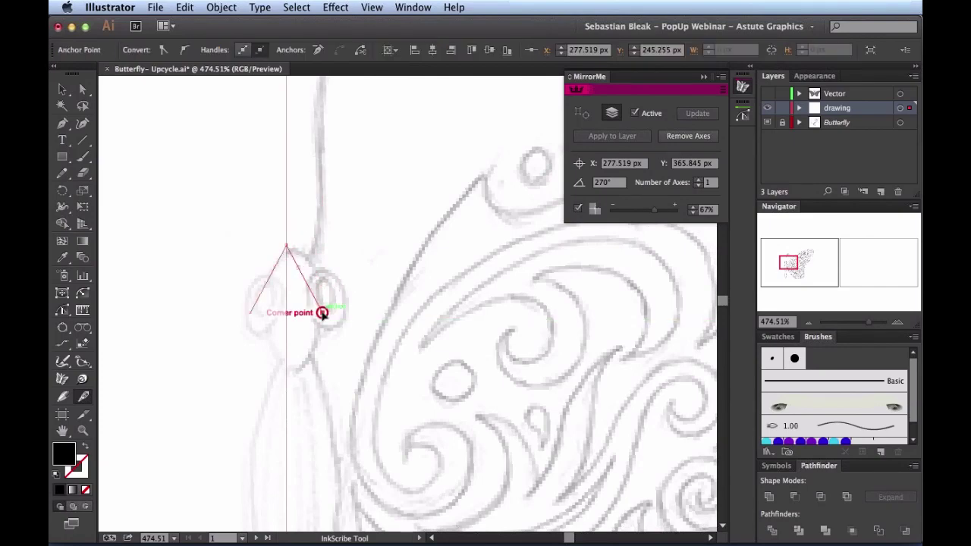
{"action": "left_click", "coordinate": [286, 377]}
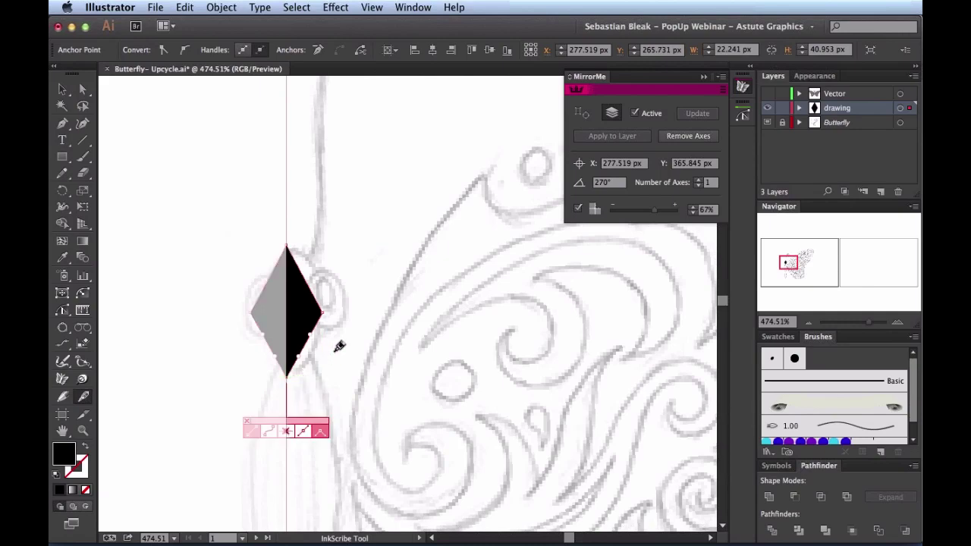
Convert the diamond's outer side point to a smooth point and adjust its upper curve to follow the head
{"action": "left_click", "coordinate": [322, 313]}
{"action": "left_click", "coordinate": [323, 313]}
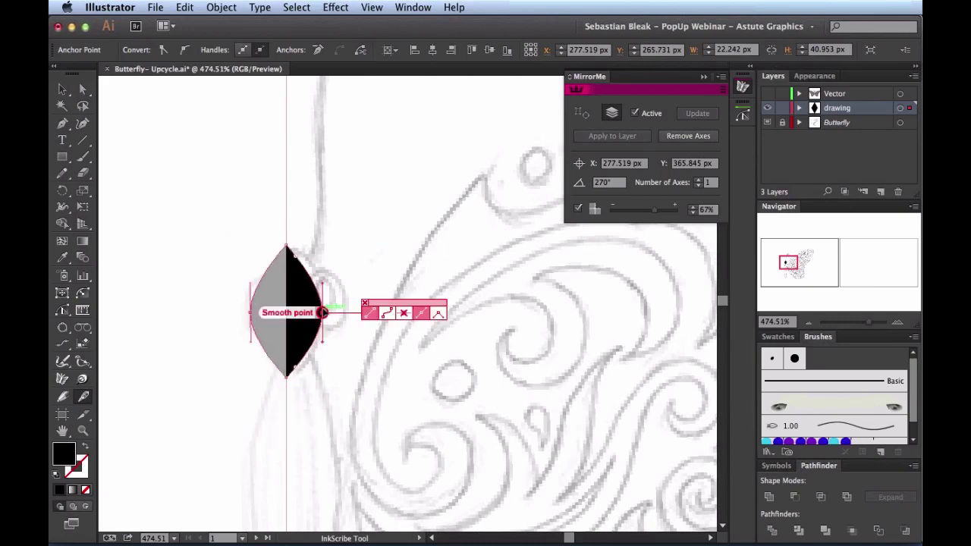
{"action": "left_click_drag", "start_coordinate": [313, 282], "coordinate": [319, 278]}
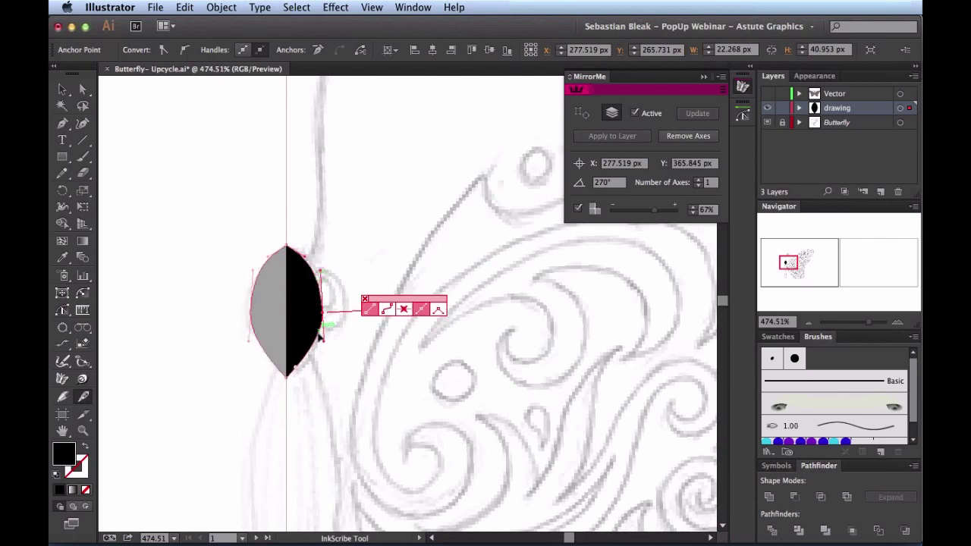
Round the head shape's lower tip with the Dynamic Corners tool and deselect the shape
{"action": "left_click", "coordinate": [83, 293]}
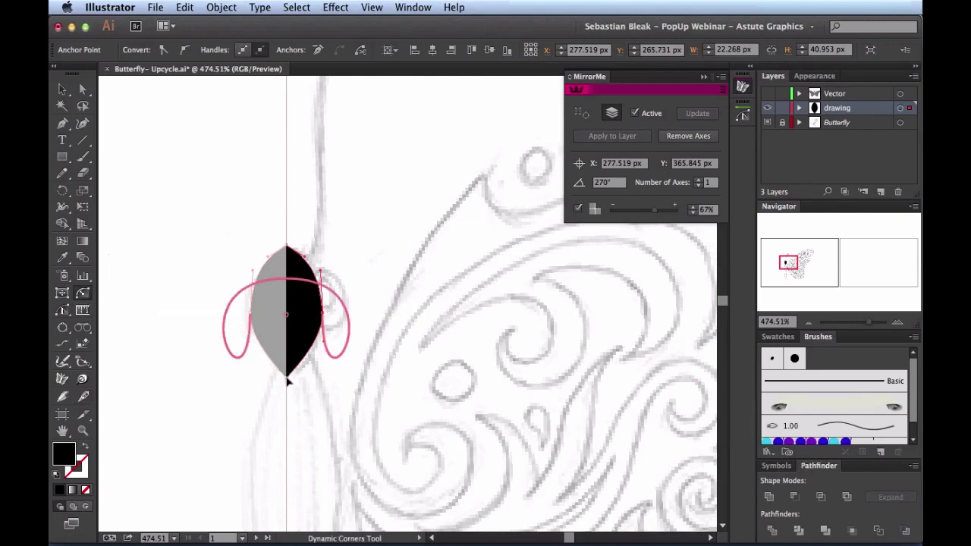
{"action": "mouse_move", "coordinate": [289, 375]}
{"action": "left_mouse_down"}
{"action": "mouse_move", "coordinate": [287, 329]}
{"action": "mouse_move", "coordinate": [290, 356]}
{"action": "left_mouse_up"}
{"action": "key", "text": "v"}
{"action": "left_click", "coordinate": [387, 376]}
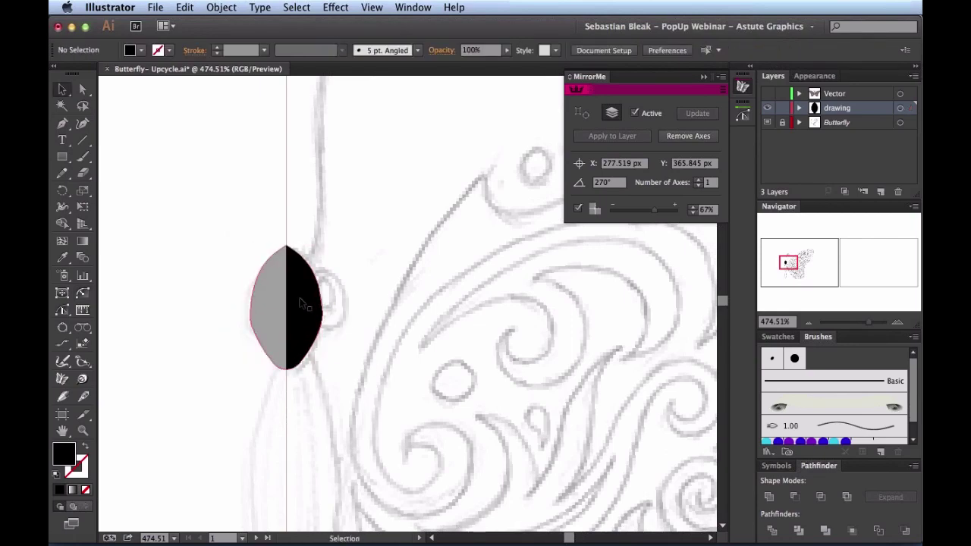
Place the first four InkScribe corner points of the pronged motif in the wing's middle, about 33 px wide and 46 px high
{"action": "key", "text": "a"}
{"action": "key", "text": "super+minus"}
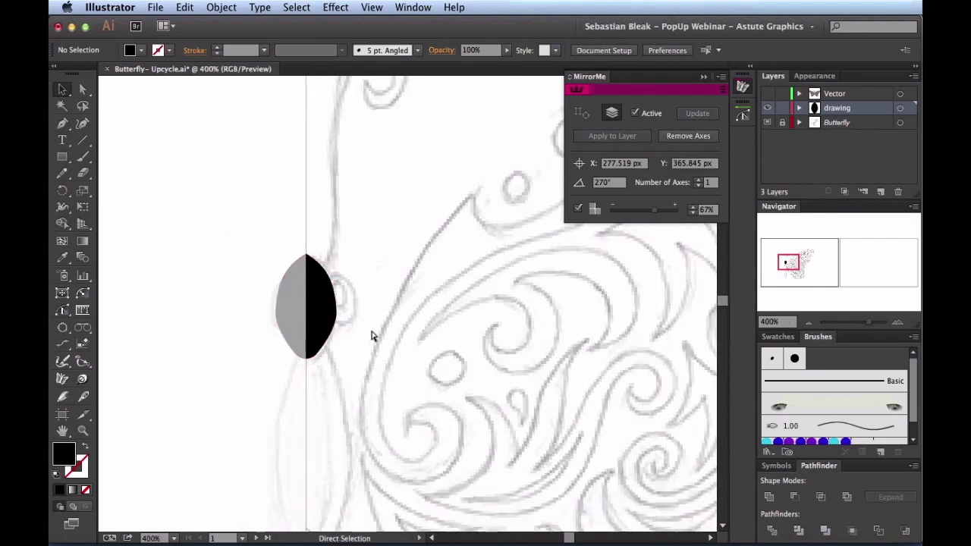
{"action": "key", "text": "super+minus"}
{"action": "left_click_drag", "start_coordinate": [526, 356], "coordinate": [283, 314]}
{"action": "key", "text": "z"}
{"action": "left_click_drag", "start_coordinate": [276, 426], "coordinate": [460, 263]}
{"action": "key", "text": "v"}
{"action": "scroll", "coordinate": [397, 270], "scroll_direction": "right", "scroll_amount": 3}
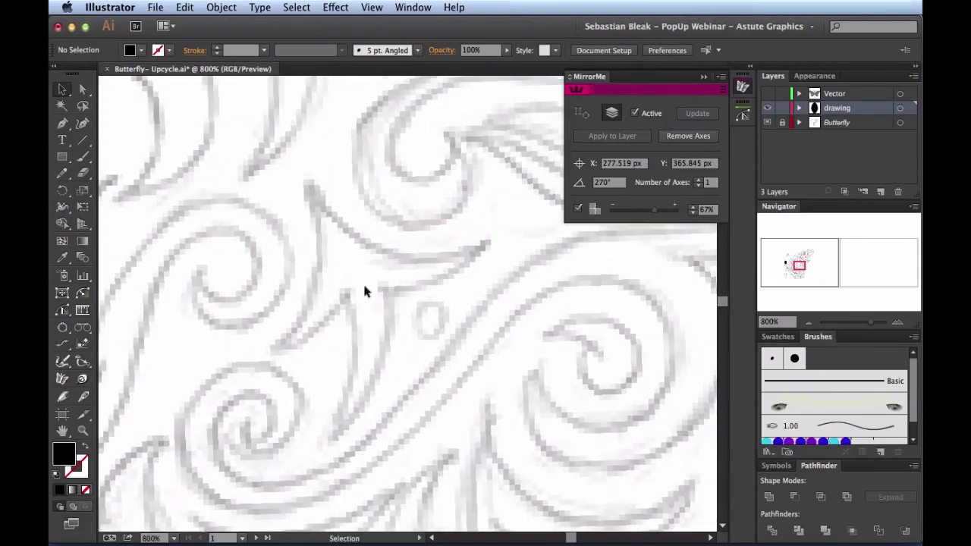
{"action": "scroll", "coordinate": [364, 290], "scroll_direction": "down", "scroll_amount": 1}
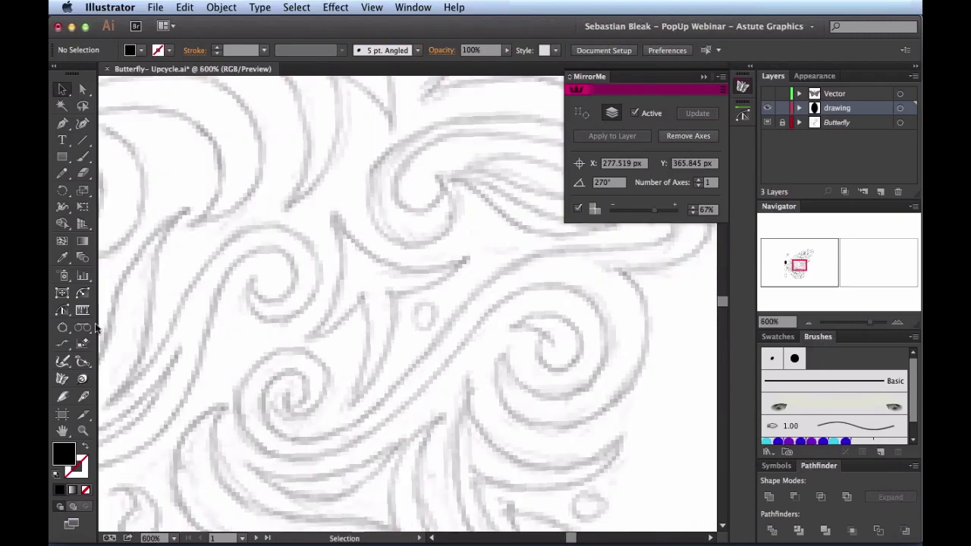
{"action": "left_click", "coordinate": [84, 396]}
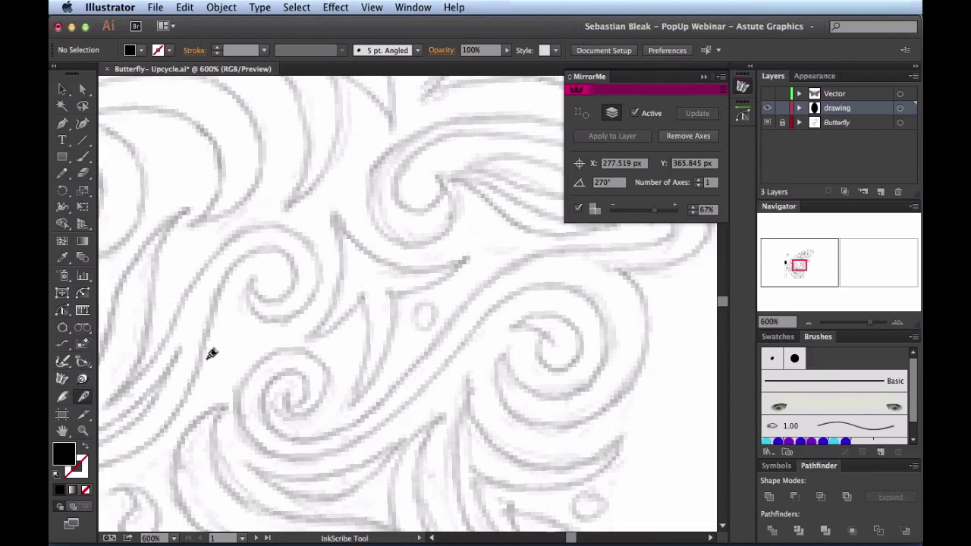
{"action": "left_click", "coordinate": [332, 219]}
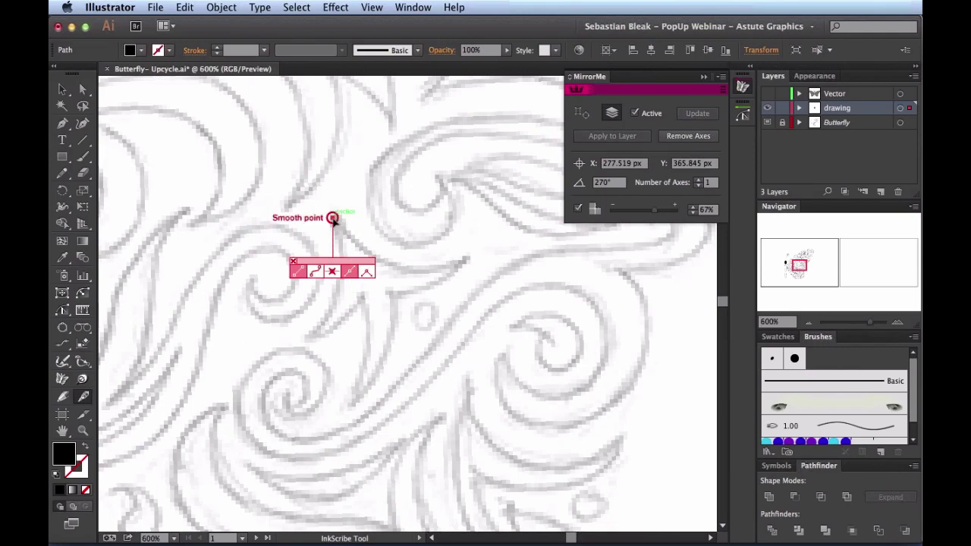
{"action": "left_click", "coordinate": [332, 219]}
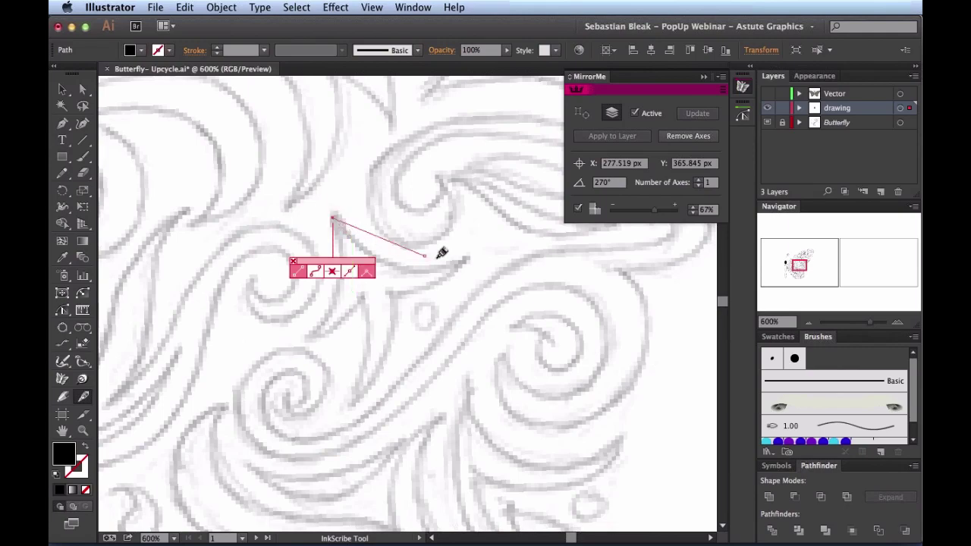
{"action": "left_click", "coordinate": [469, 260]}
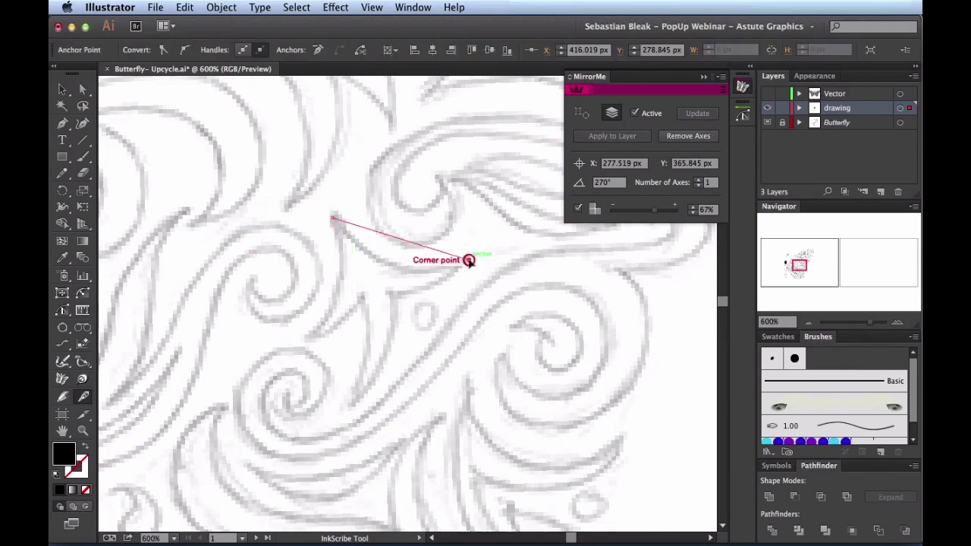
{"action": "left_click", "coordinate": [392, 297]}
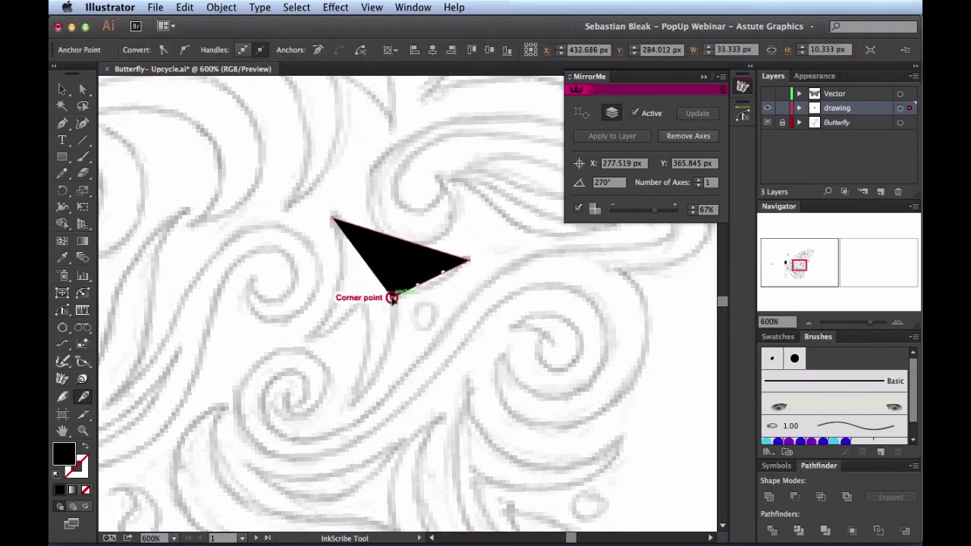
{"action": "left_click", "coordinate": [352, 405]}
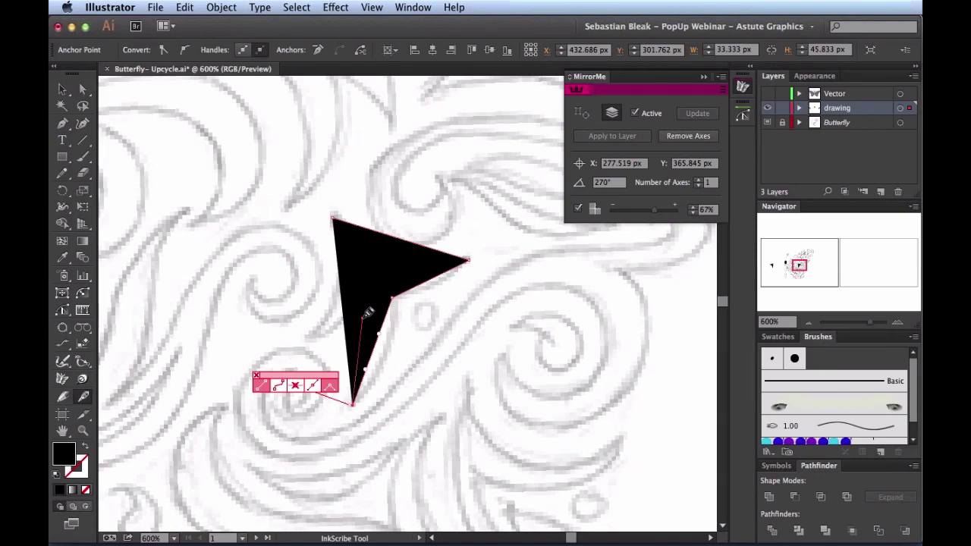
Show the drawing layer in outline mode and close the motif as a six-point shape about 40 px wide and 46 px high
{"action": "key", "text": "super"}
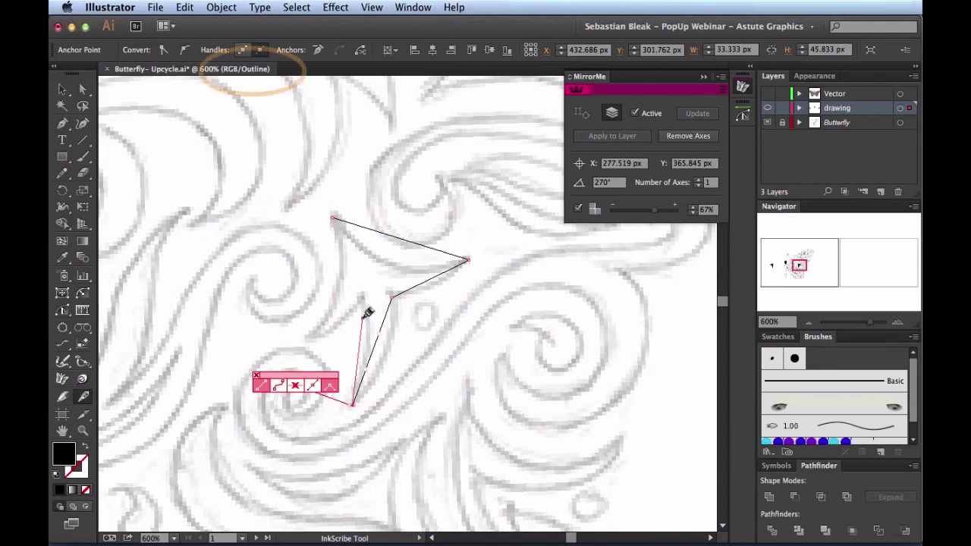
{"action": "left_click_drag", "start_coordinate": [377, 326], "coordinate": [422, 342]}
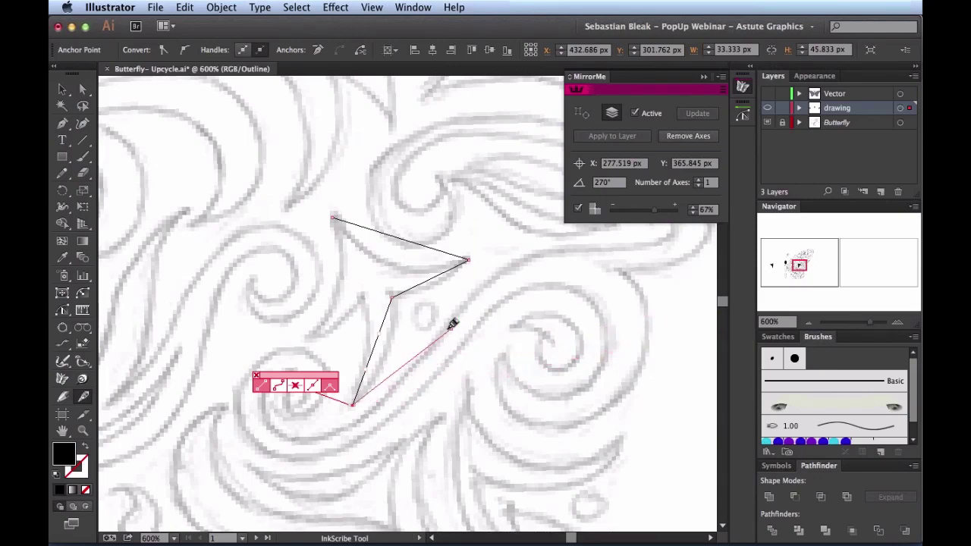
{"action": "left_click", "coordinate": [362, 298]}
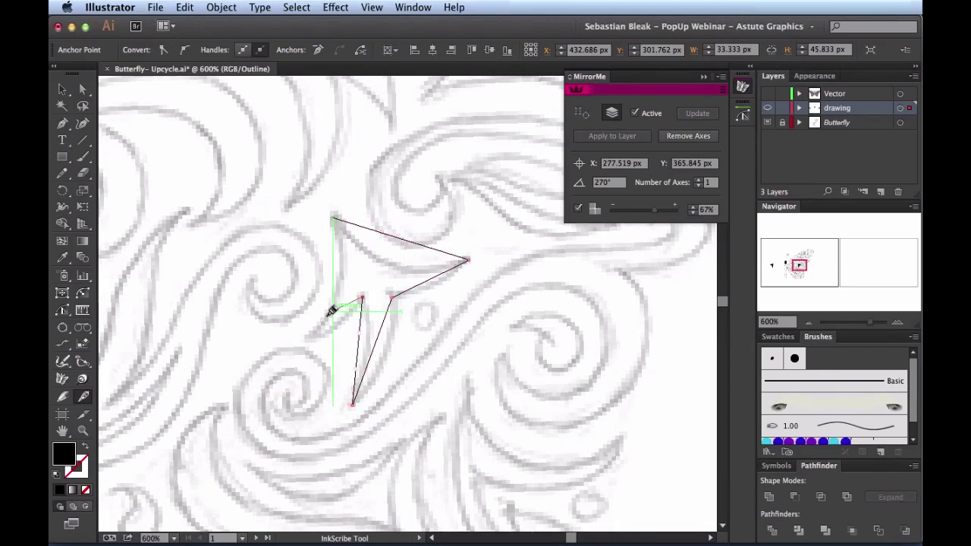
{"action": "left_click", "coordinate": [305, 336]}
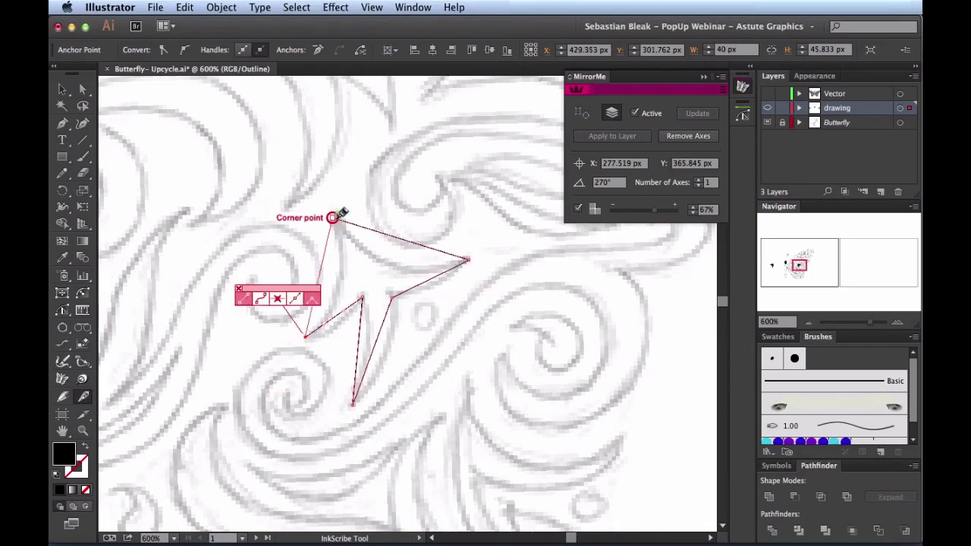
{"action": "left_click", "coordinate": [333, 219]}
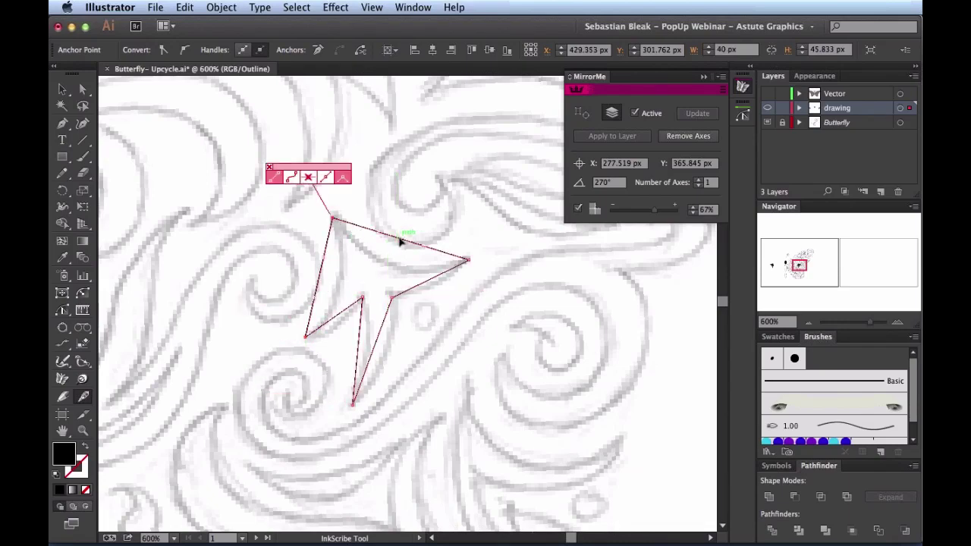
Bend the six straight sides of the pronged motif into curves that follow the sketched template
{"action": "left_click_drag", "start_coordinate": [400, 241], "coordinate": [431, 295]}
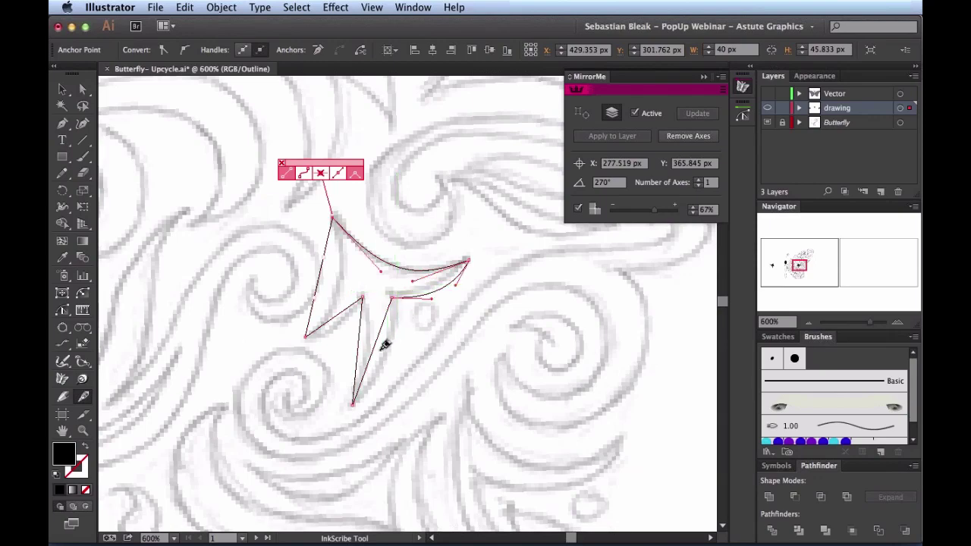
{"action": "left_click_drag", "start_coordinate": [373, 353], "coordinate": [332, 324]}
{"action": "left_click_drag", "start_coordinate": [319, 289], "coordinate": [339, 297]}
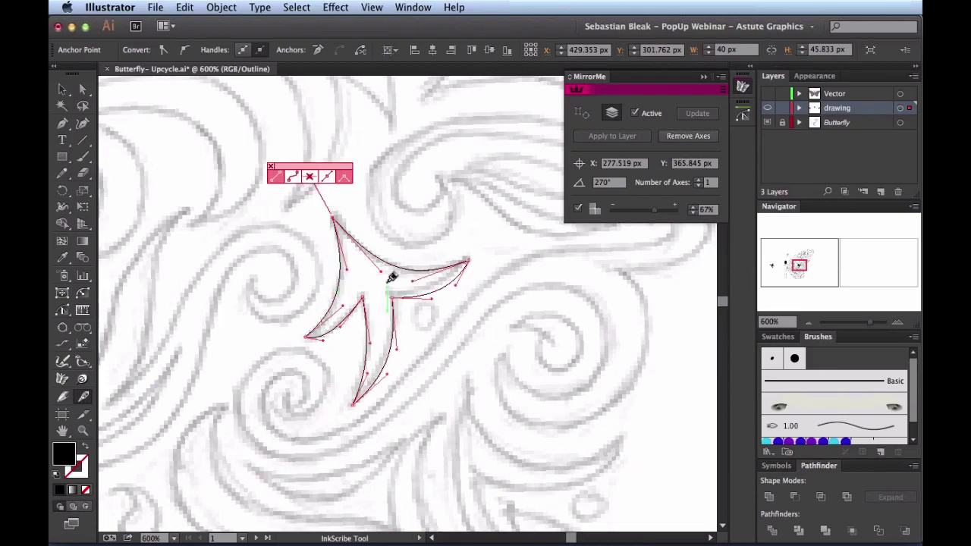
{"action": "key", "text": "v"}
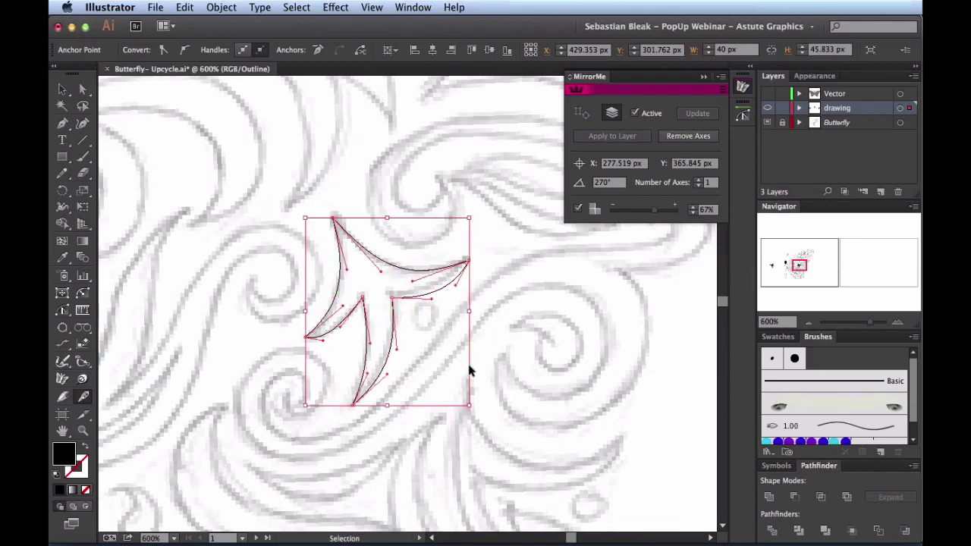
Draw a closed InkScribe triangle over the small motif at the wing's lower edge, about 21 px wide and 12 px high
{"action": "key", "text": "super+0"}
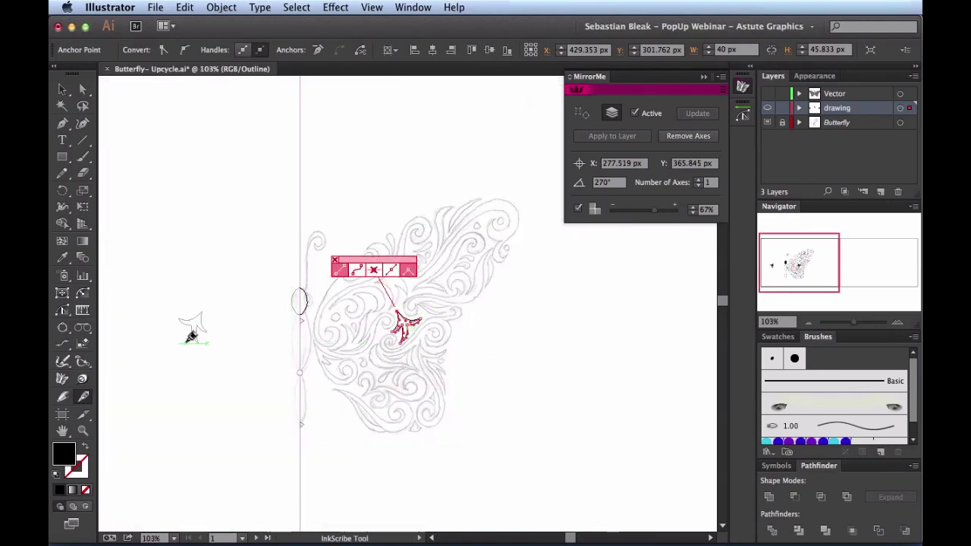
{"action": "key", "text": "v"}
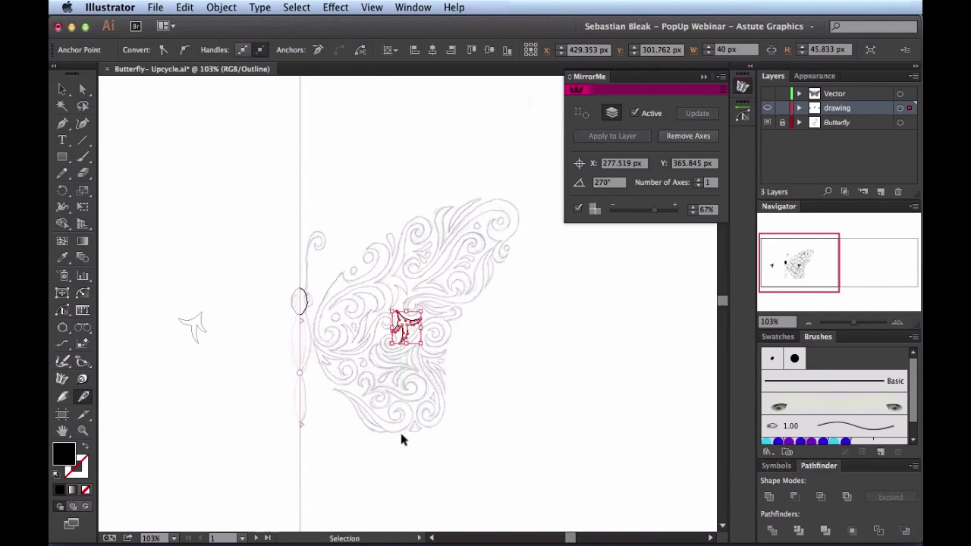
{"action": "key", "text": "super+equal"}
{"action": "key", "text": "p"}
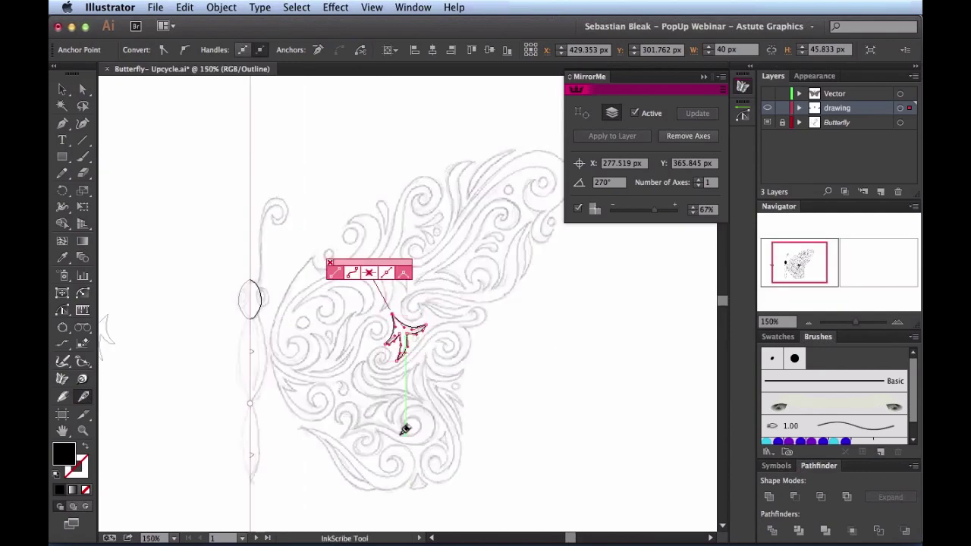
{"action": "left_click_drag", "start_coordinate": [336, 433], "coordinate": [433, 382]}
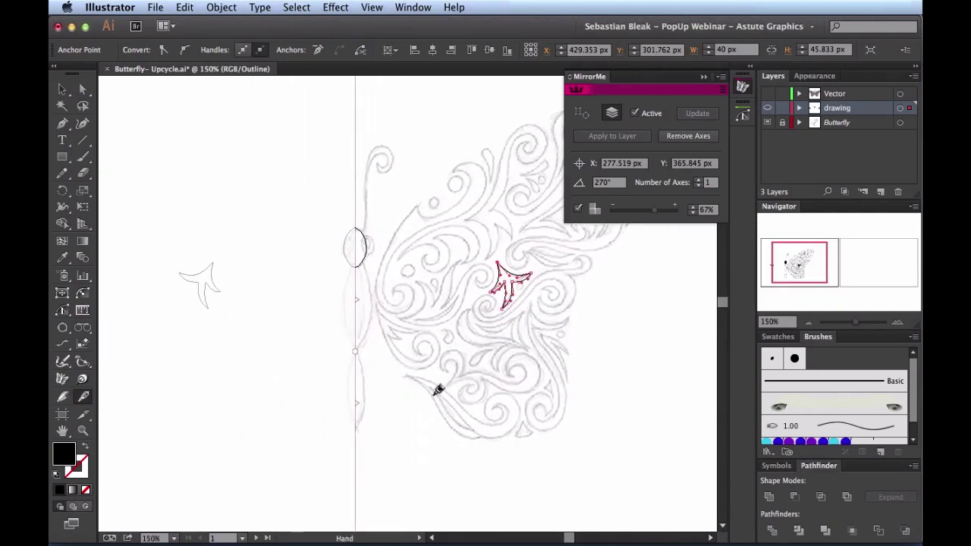
{"action": "left_click", "coordinate": [513, 437], "text": "super"}
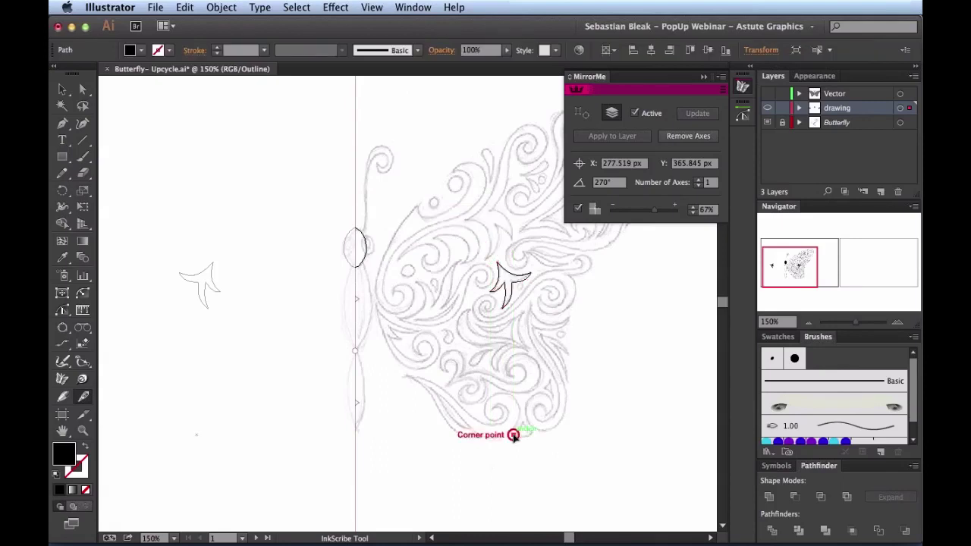
{"action": "left_click", "coordinate": [518, 430]}
{"action": "left_click_drag", "start_coordinate": [521, 425], "coordinate": [522, 426]}
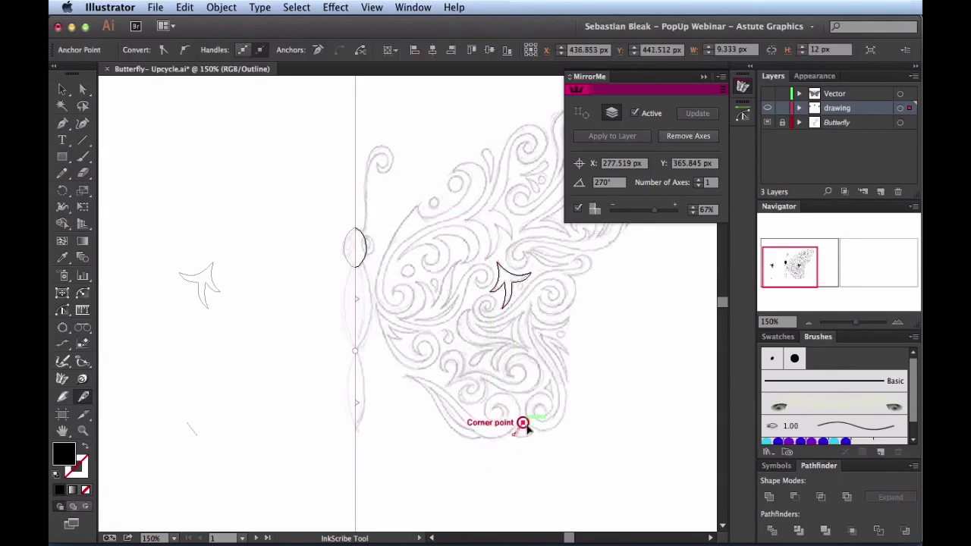
{"action": "left_click", "coordinate": [536, 424]}
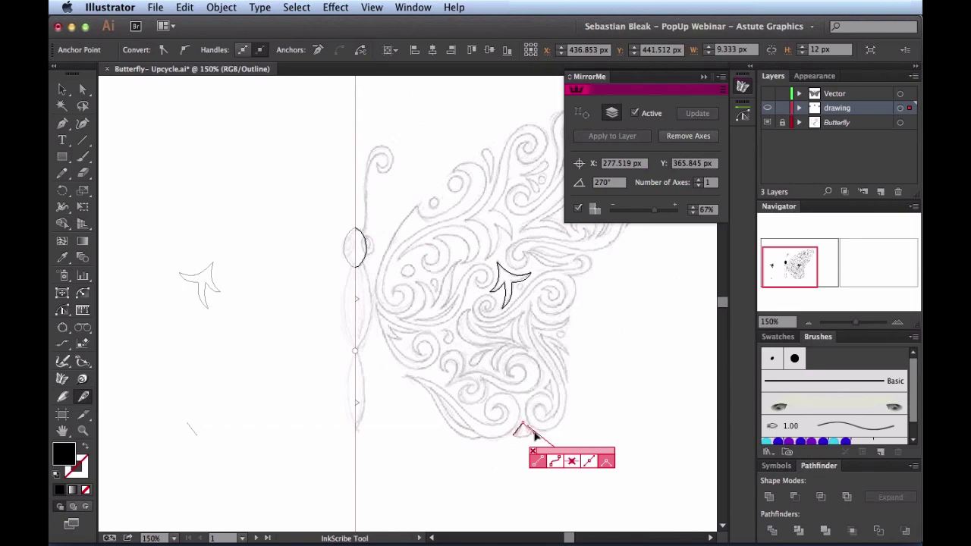
{"action": "left_click", "coordinate": [537, 433]}
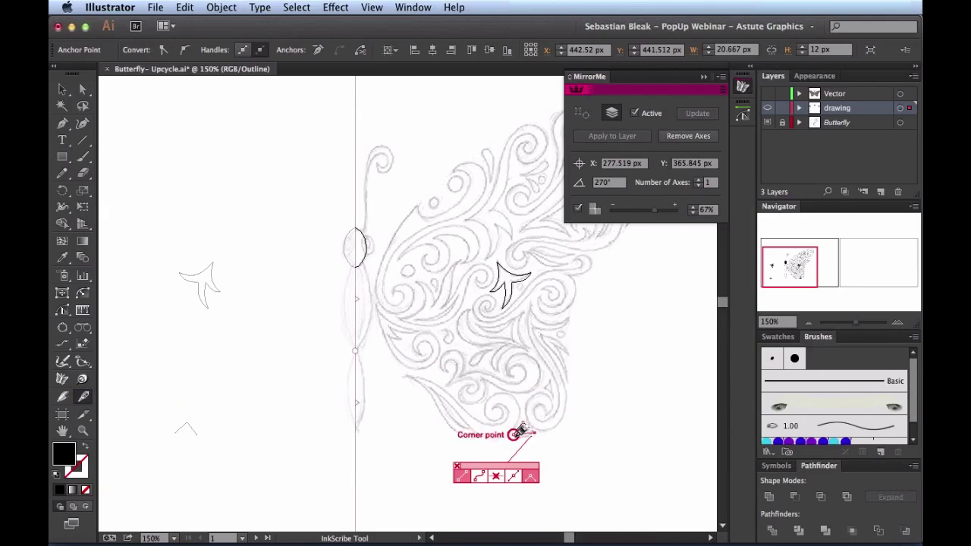
{"action": "left_click", "coordinate": [513, 436]}
{"action": "left_click", "coordinate": [514, 436]}
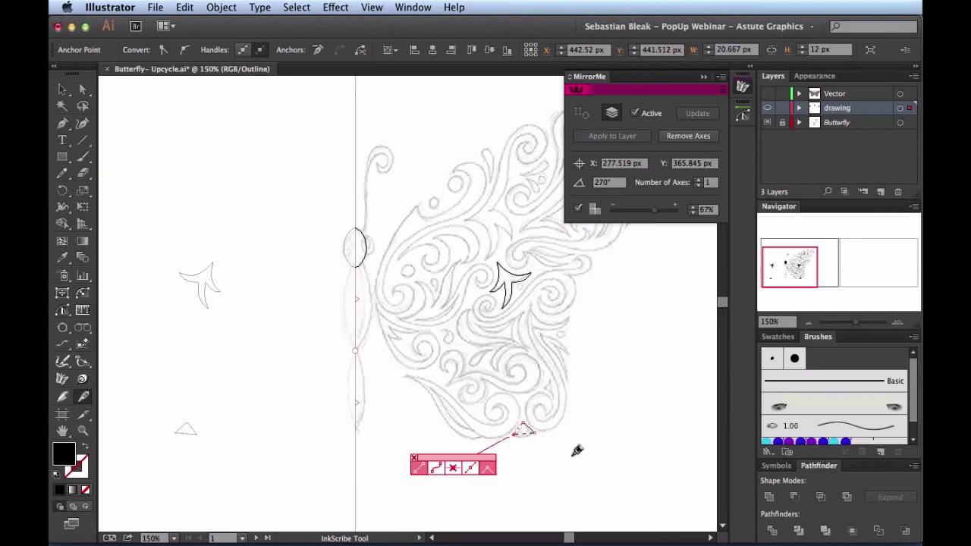
Move the triangle's two lower corner points onto the sketch, making it about 18.5 px wide and 14.7 px high
{"action": "key", "text": "z"}
{"action": "left_click_drag", "start_coordinate": [568, 455], "coordinate": [478, 402]}
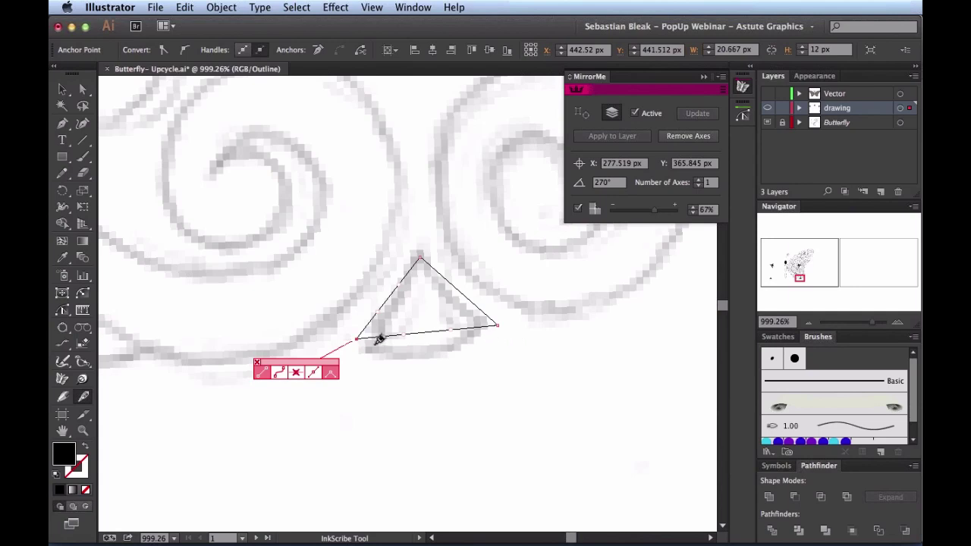
{"action": "left_click_drag", "start_coordinate": [356, 339], "coordinate": [362, 350]}
{"action": "left_click_drag", "start_coordinate": [496, 325], "coordinate": [488, 324]}
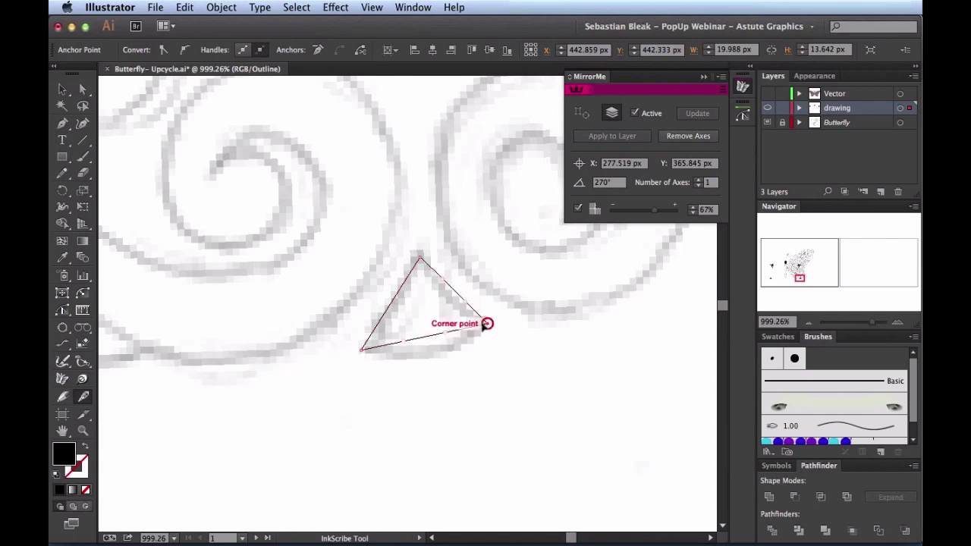
Curve the triangle's three sides to follow the sketch and return the drawing layer to preview mode
{"action": "left_click_drag", "start_coordinate": [425, 342], "coordinate": [432, 358]}
{"action": "left_click", "coordinate": [396, 311]}
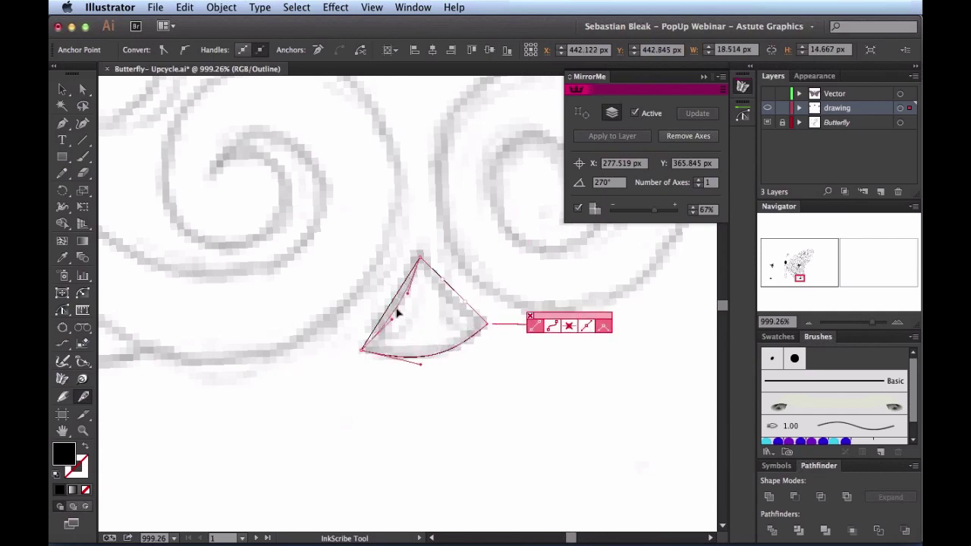
{"action": "left_click_drag", "start_coordinate": [400, 312], "coordinate": [396, 310]}
{"action": "left_click", "coordinate": [453, 294]}
{"action": "mouse_move", "coordinate": [453, 294]}
{"action": "left_mouse_down"}
{"action": "mouse_move", "coordinate": [429, 283]}
{"action": "mouse_move", "coordinate": [447, 296]}
{"action": "left_mouse_up"}
{"action": "key", "text": "super+0"}
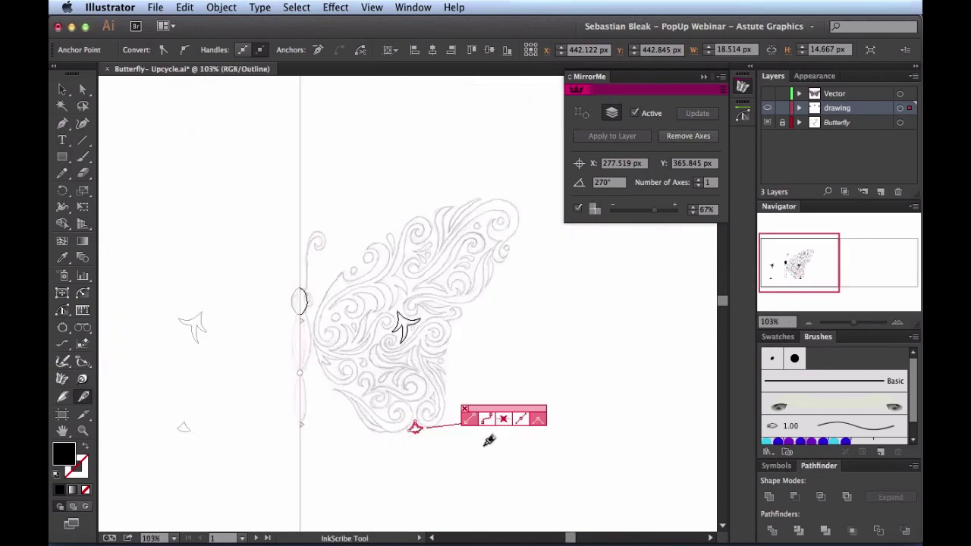
{"action": "key", "text": "super+y"}
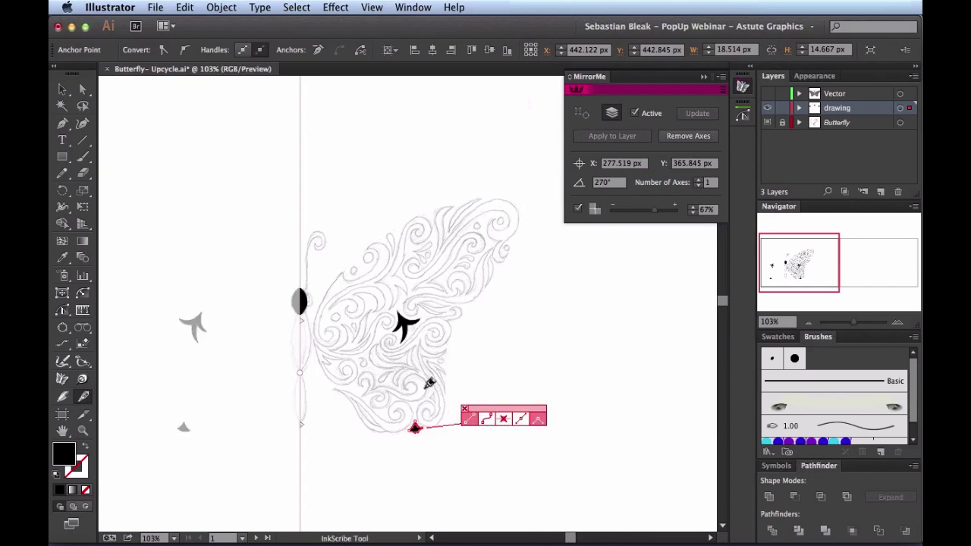
Remove the MirrorMe axis from the drawing layer, deselect the artwork and inspect the butterfly's head up close
{"action": "key", "text": "v"}
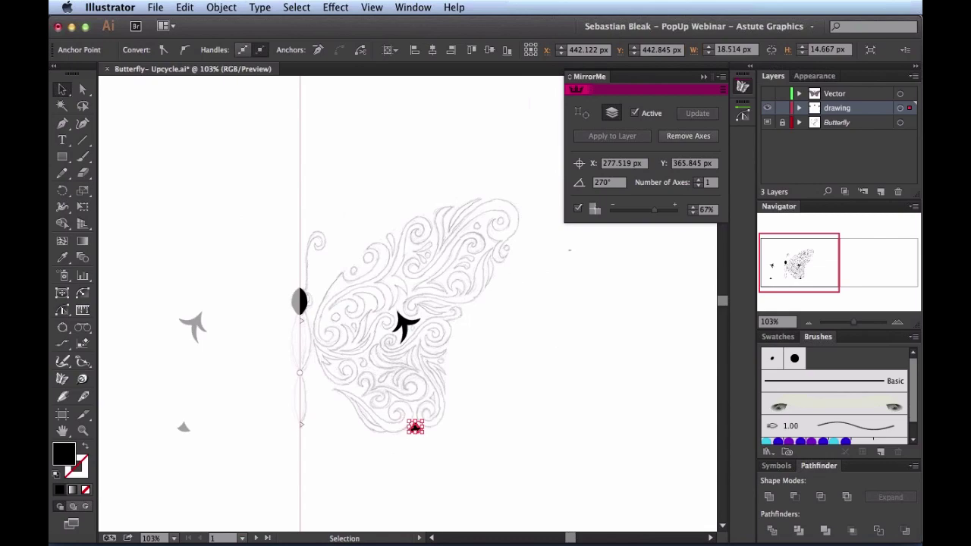
{"action": "left_click", "coordinate": [686, 144]}
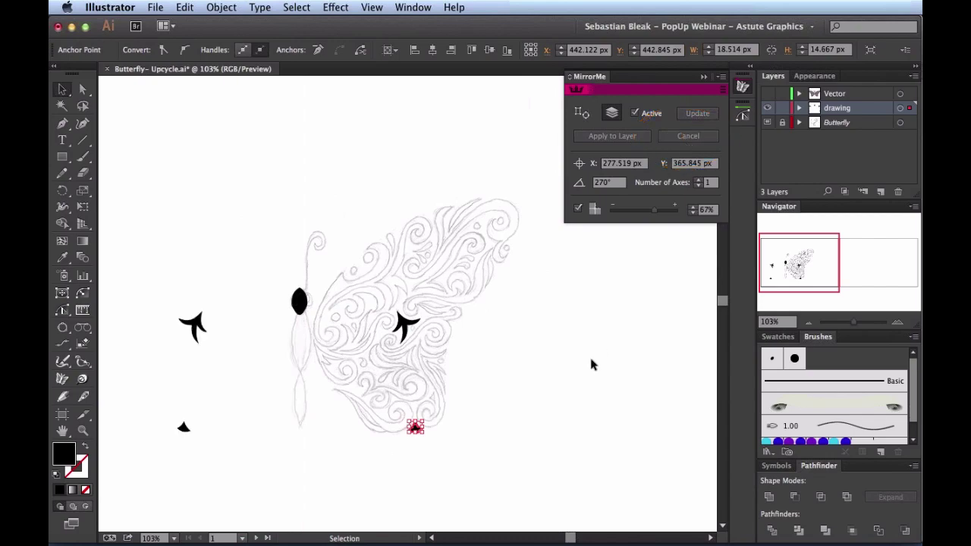
{"action": "left_click", "coordinate": [449, 396]}
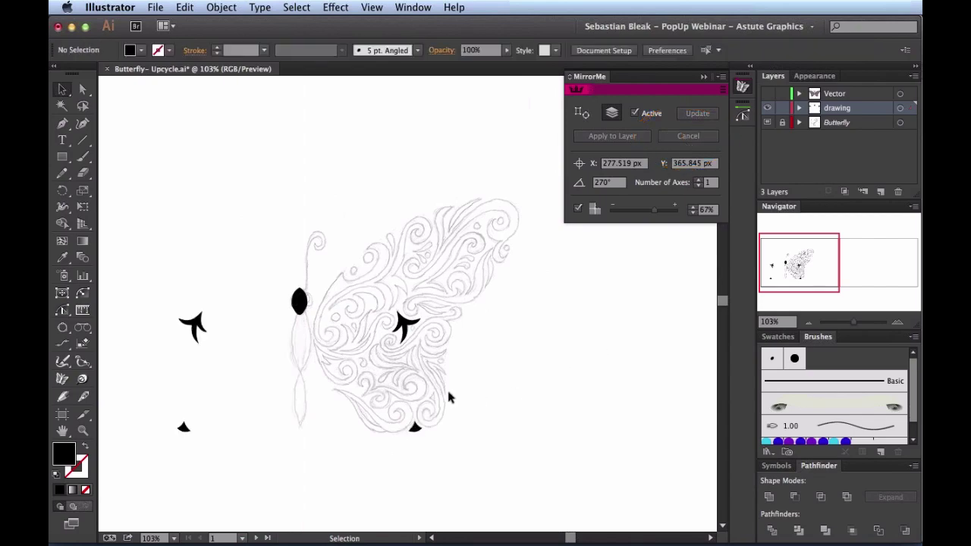
{"action": "key", "text": "super+space"}
{"action": "left_click_drag", "start_coordinate": [353, 342], "coordinate": [241, 251]}
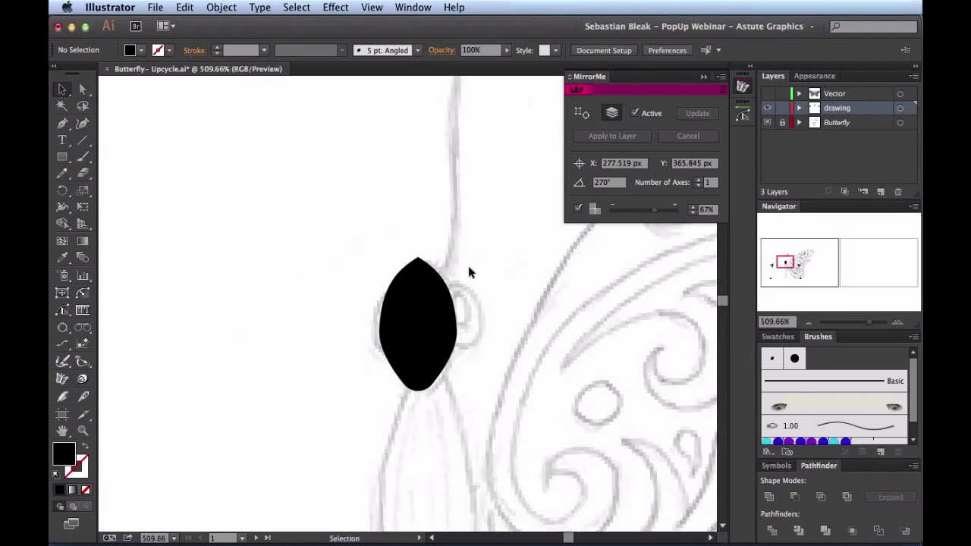
Move the black head shape off the sketch to compare it with the template, then undo the move
{"action": "left_click_drag", "start_coordinate": [429, 333], "coordinate": [319, 286]}
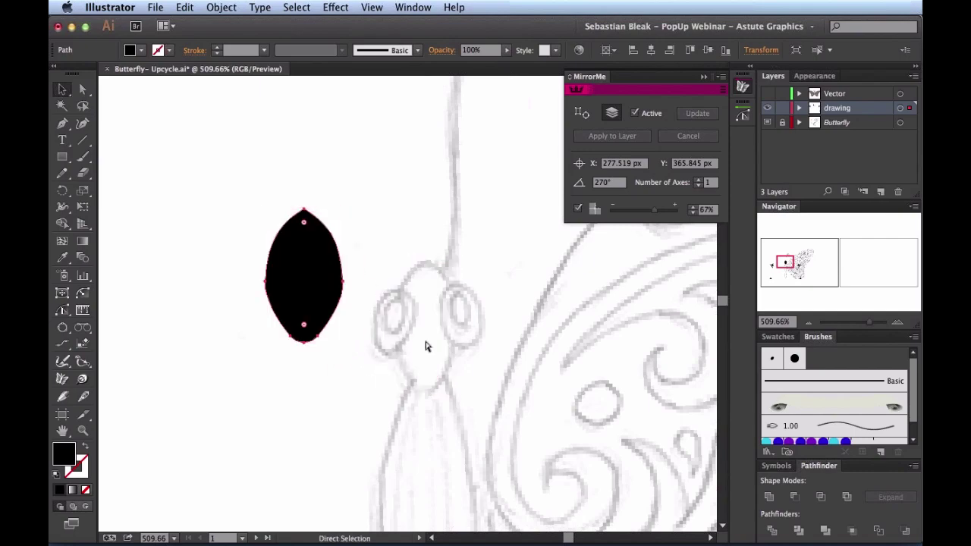
{"action": "key", "text": "super+z"}
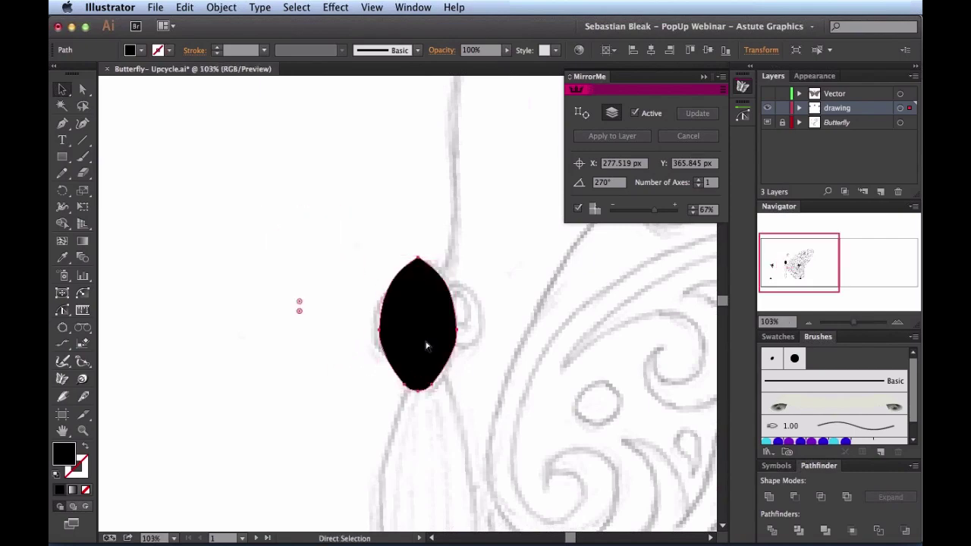
Group all the traced black shapes on the drawing layer and deselect them
{"action": "key", "text": "super+0"}
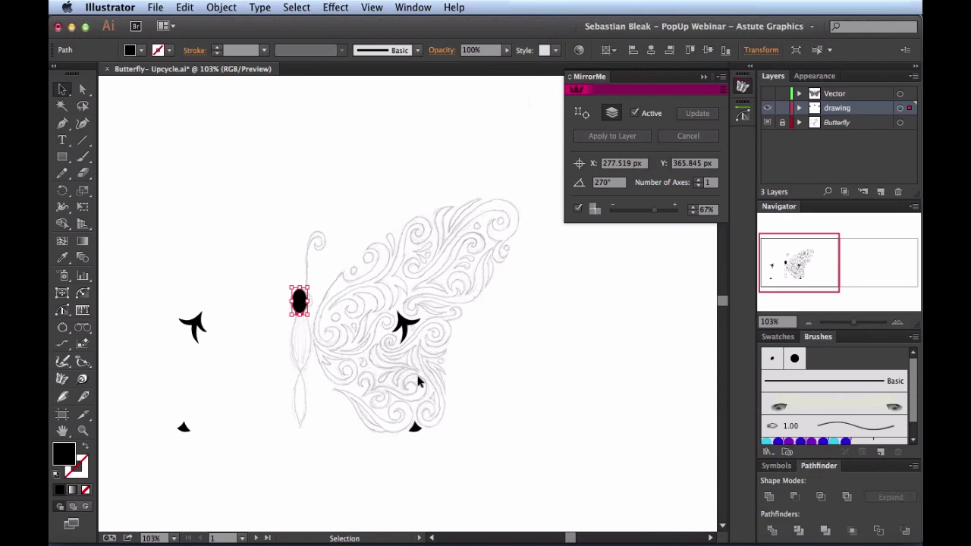
{"action": "left_click_drag", "start_coordinate": [456, 441], "coordinate": [154, 266]}
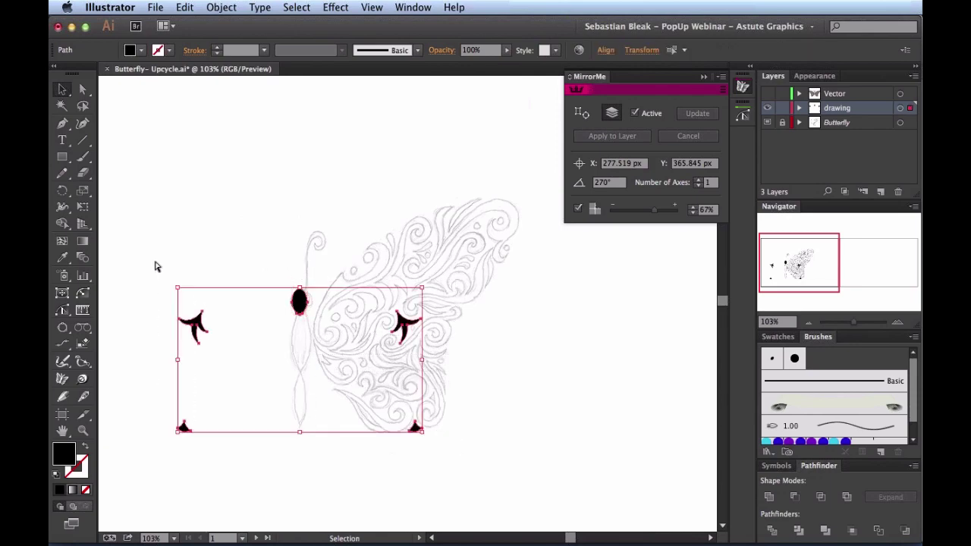
{"action": "key", "text": "super+g"}
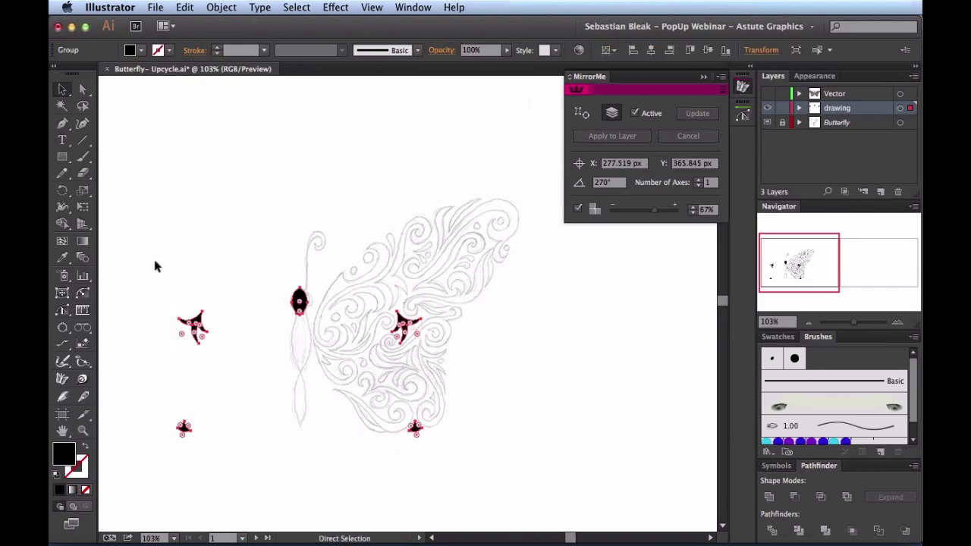
{"action": "left_click", "coordinate": [329, 381]}
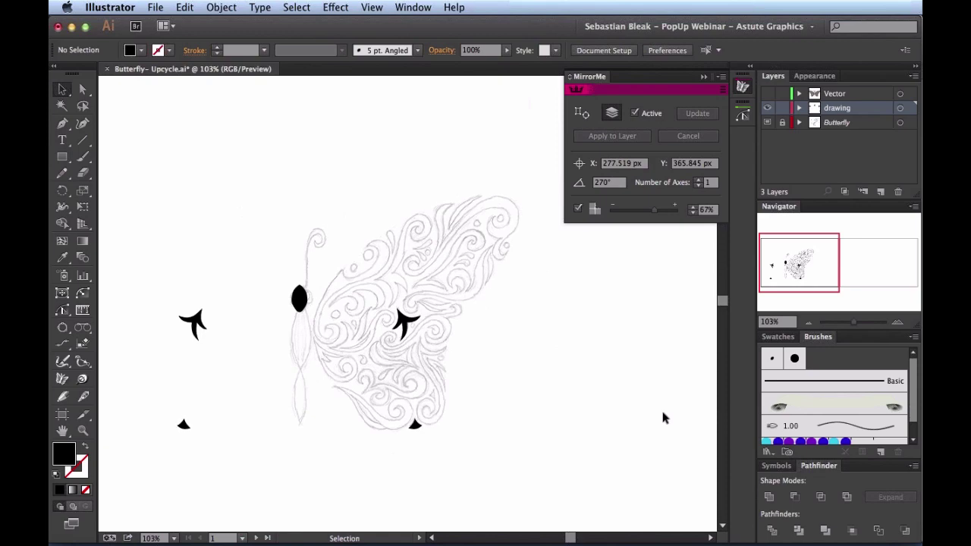
Place an instance of the Butterfly symbol below the sketch, break its symbol link and move the artwork lower
{"action": "scroll", "coordinate": [662, 417], "scroll_direction": "down", "scroll_amount": 5}
{"action": "left_click", "coordinate": [775, 466]}
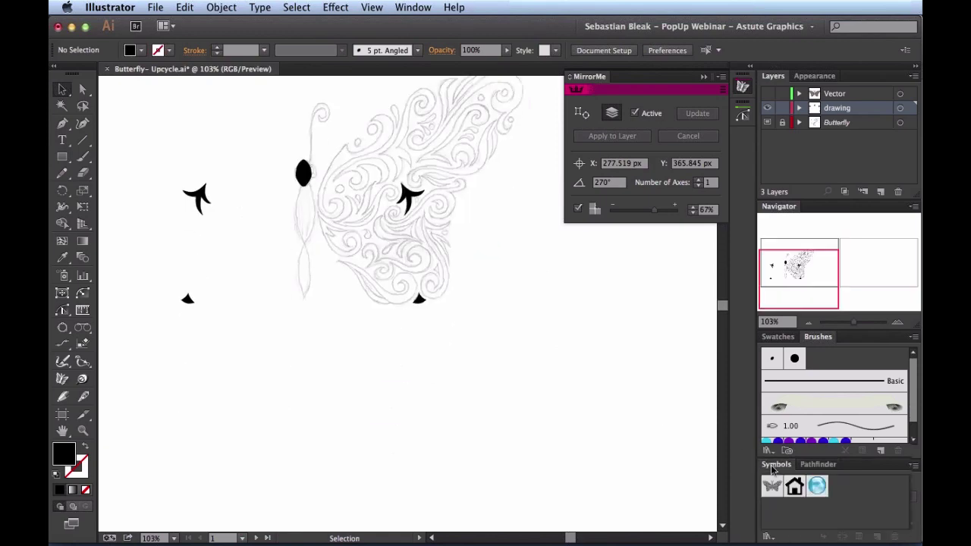
{"action": "left_click_drag", "start_coordinate": [772, 486], "coordinate": [390, 402]}
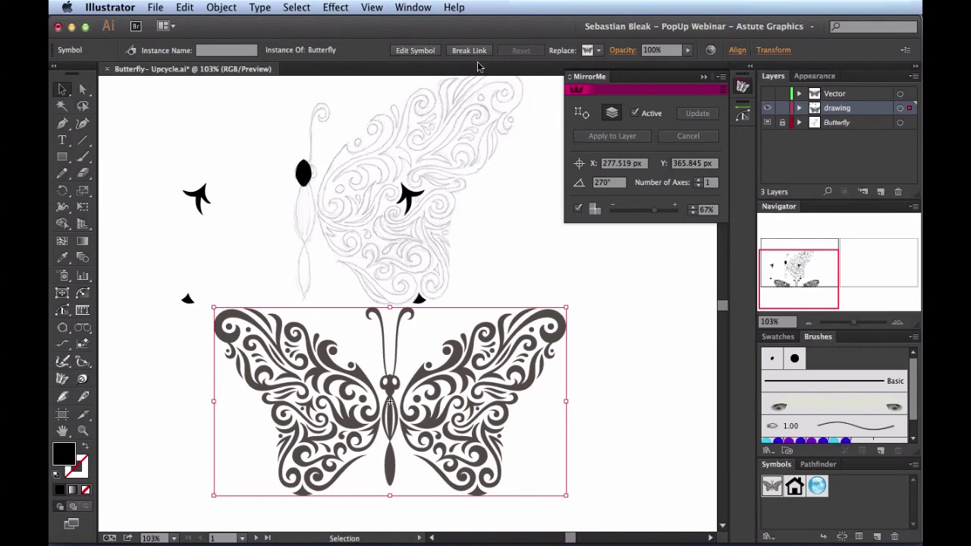
{"action": "left_click", "coordinate": [477, 52]}
{"action": "scroll", "coordinate": [429, 300], "scroll_direction": "down", "scroll_amount": 5}
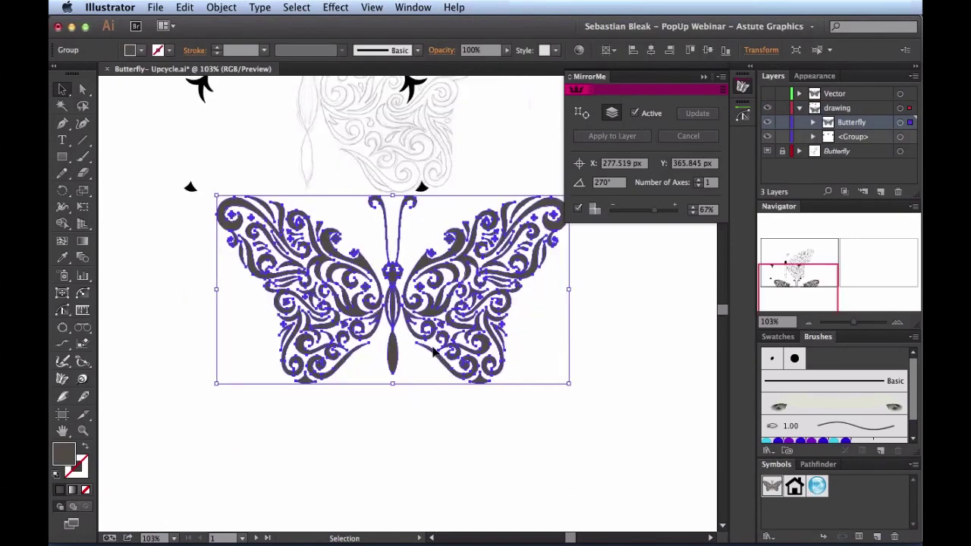
{"action": "left_click_drag", "start_coordinate": [421, 268], "coordinate": [363, 350]}
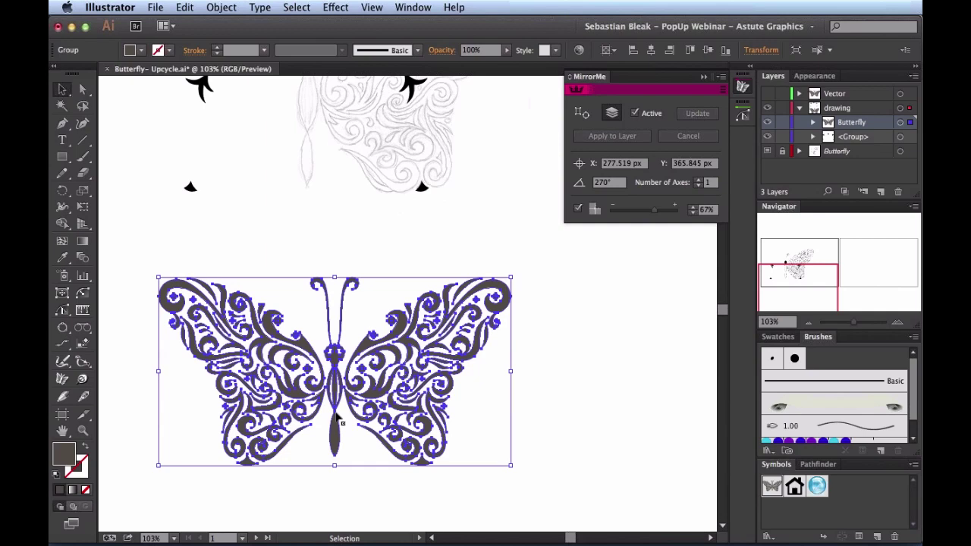
Cut the complete butterfly, paste it onto the second artboard and move it slightly down towards the artboard's middle
{"action": "key", "text": "Delete"}
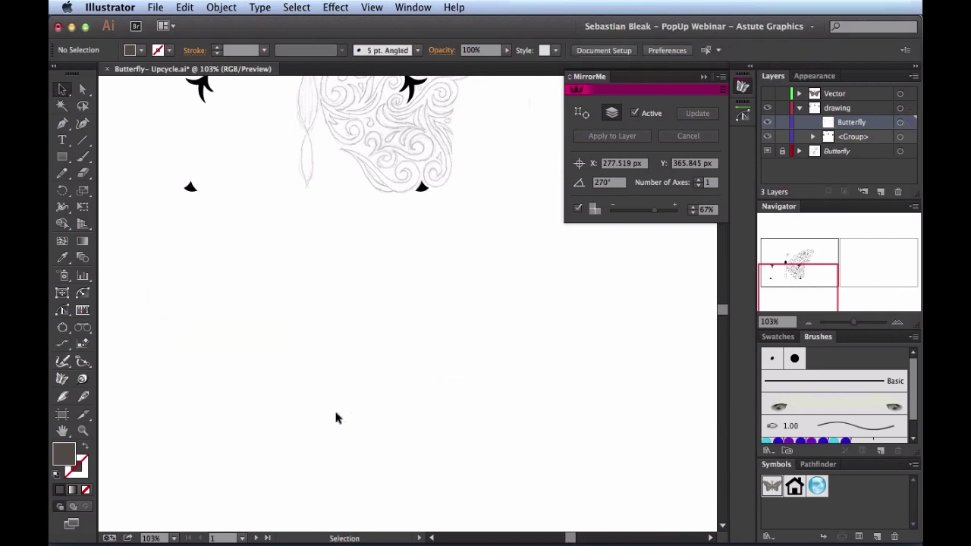
{"action": "left_click", "coordinate": [256, 538]}
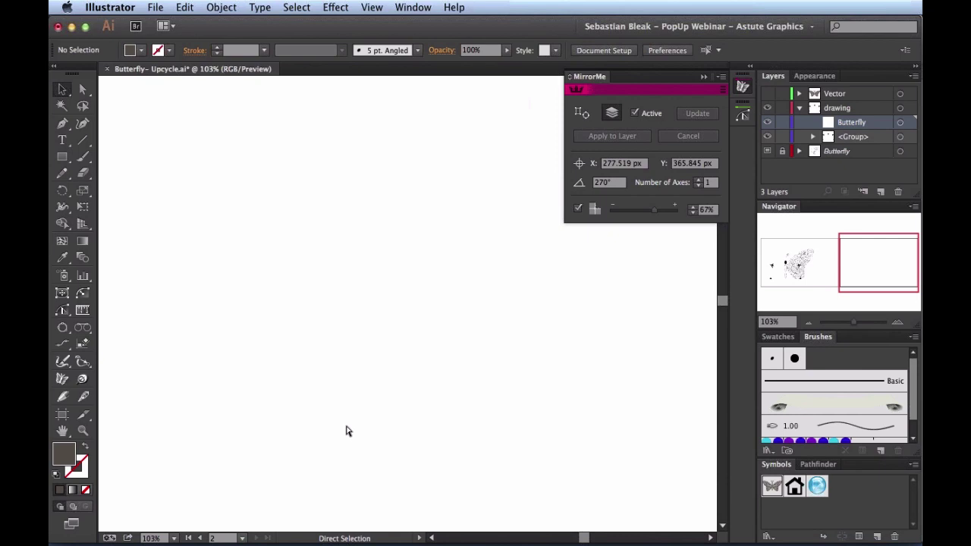
{"action": "key", "text": "super+v"}
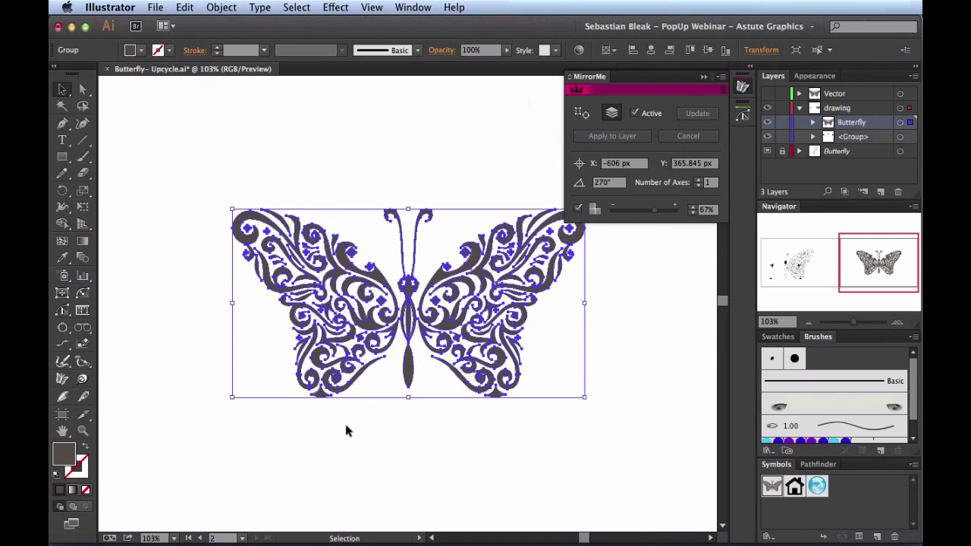
{"action": "left_click_drag", "start_coordinate": [410, 375], "coordinate": [386, 423]}
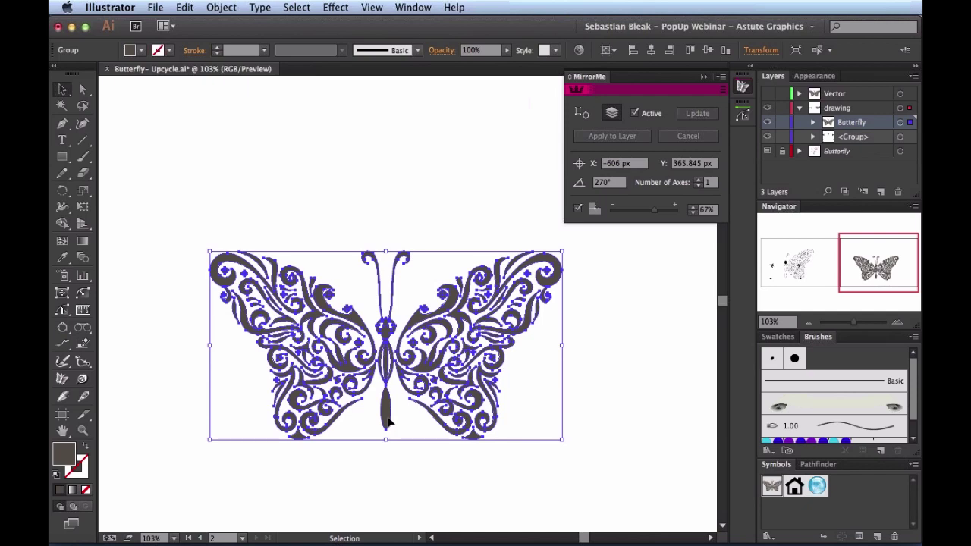
Start MirrorMe on the selected butterfly with 4 axes and move the mirror centre between its left wing and body
{"action": "left_click", "coordinate": [64, 380]}
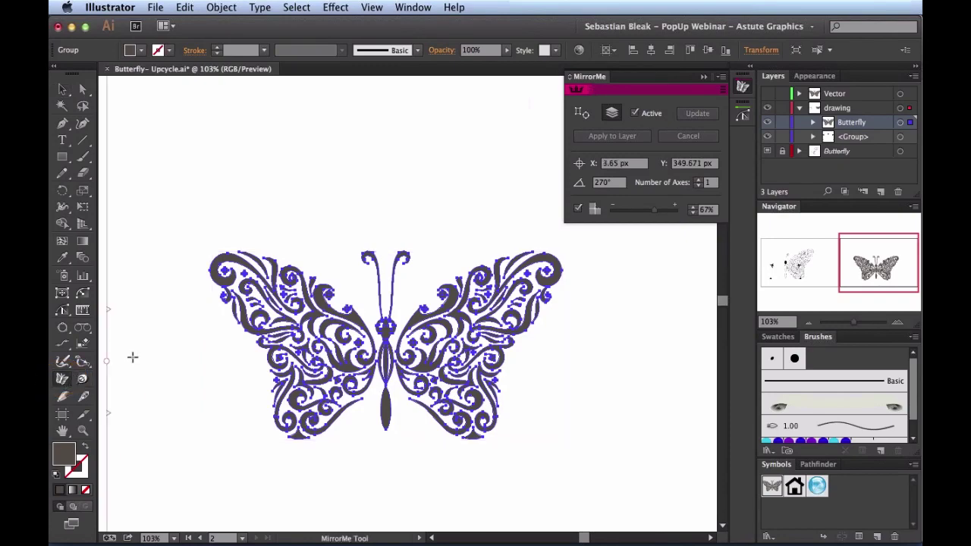
{"action": "left_click_drag", "start_coordinate": [132, 357], "coordinate": [630, 225]}
{"action": "left_click", "coordinate": [696, 180]}
{"action": "left_click", "coordinate": [696, 180]}
{"action": "left_click", "coordinate": [697, 180]}
{"action": "left_click_drag", "start_coordinate": [505, 318], "coordinate": [347, 306]}
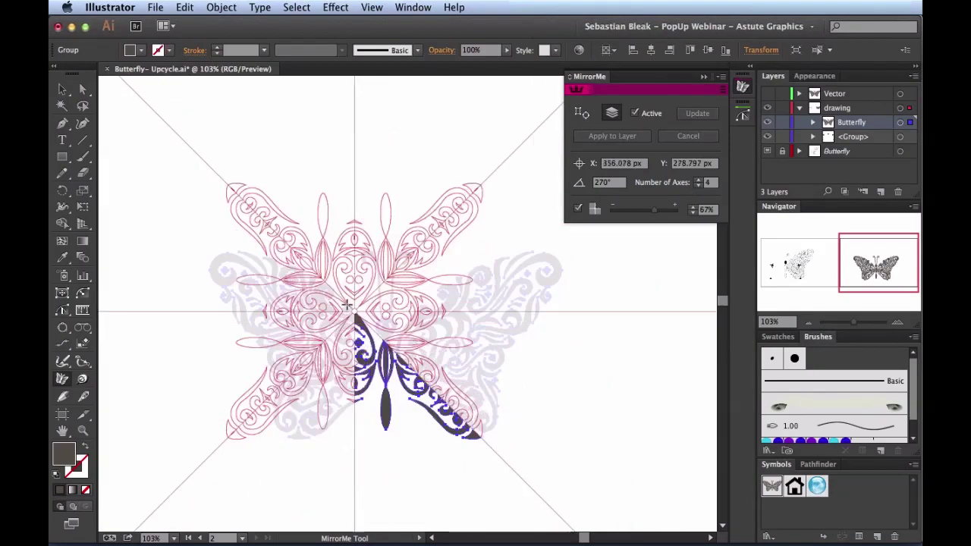
Set the number of mirror axes to 9, centre them at about X 305 px, Y 213 px, and apply the mirroring to the selection
{"action": "key", "text": "Up"}
{"action": "key", "text": "Up"}
{"action": "key", "text": "Up"}
{"action": "key", "text": "Up"}
{"action": "key", "text": "Up"}
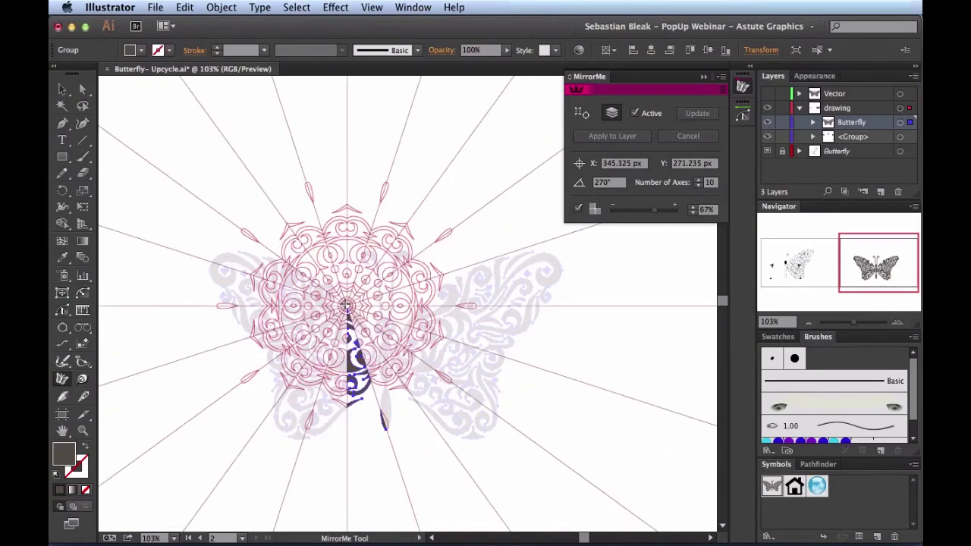
{"action": "left_click_drag", "start_coordinate": [345, 265], "coordinate": [321, 269]}
{"action": "key", "text": "super+1"}
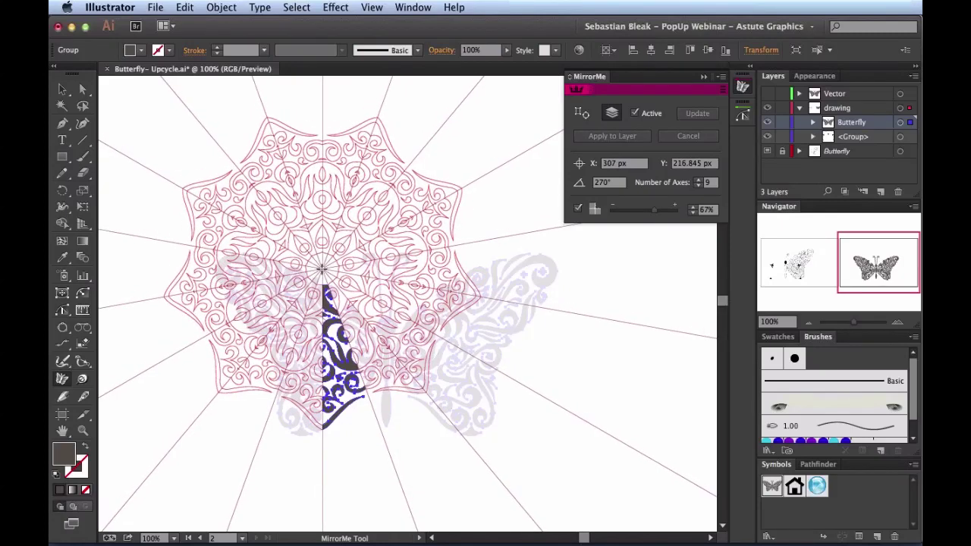
{"action": "right_click", "coordinate": [321, 268]}
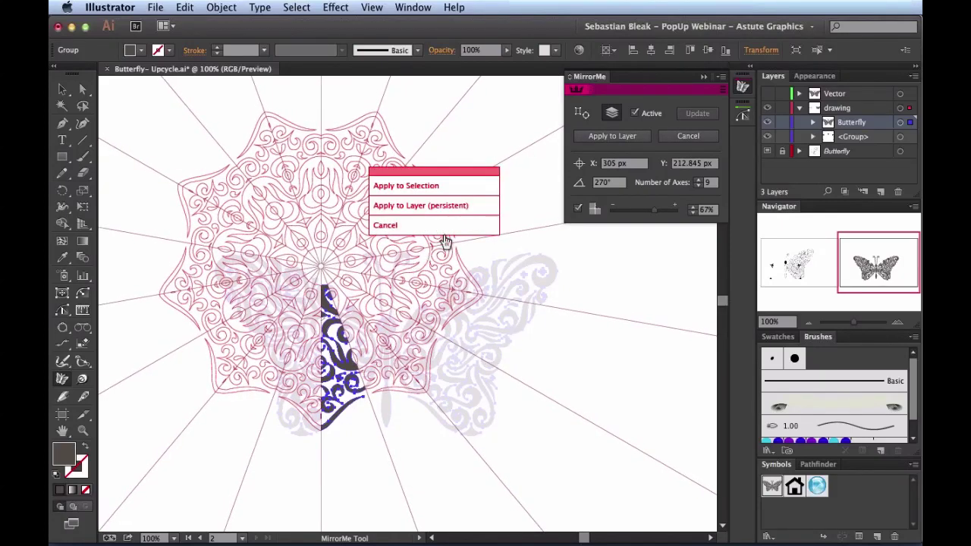
{"action": "left_click", "coordinate": [471, 190]}
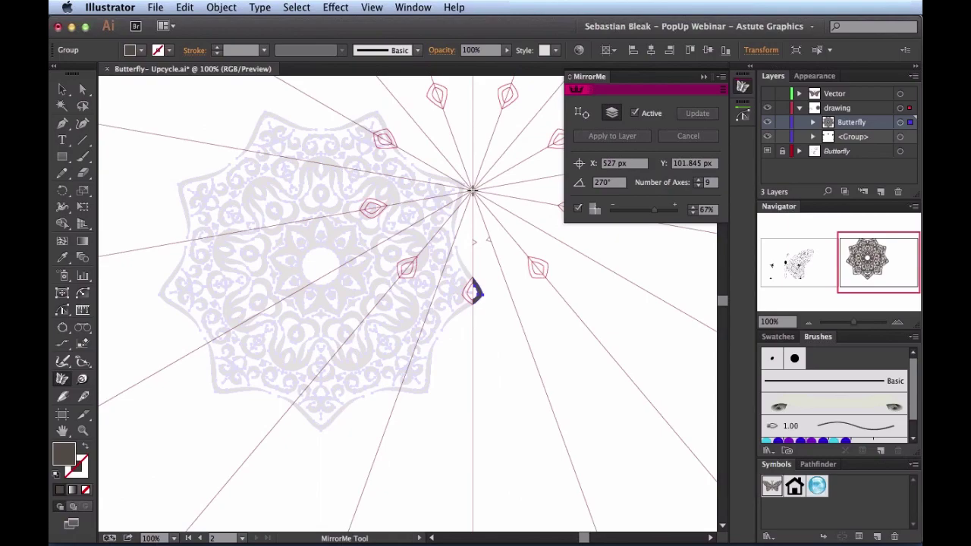
Preview other nine-axis mirror patterns around the mandala's centre, then leave MirrorMe without applying and deselect the artwork
{"action": "left_click_drag", "start_coordinate": [472, 209], "coordinate": [283, 244]}
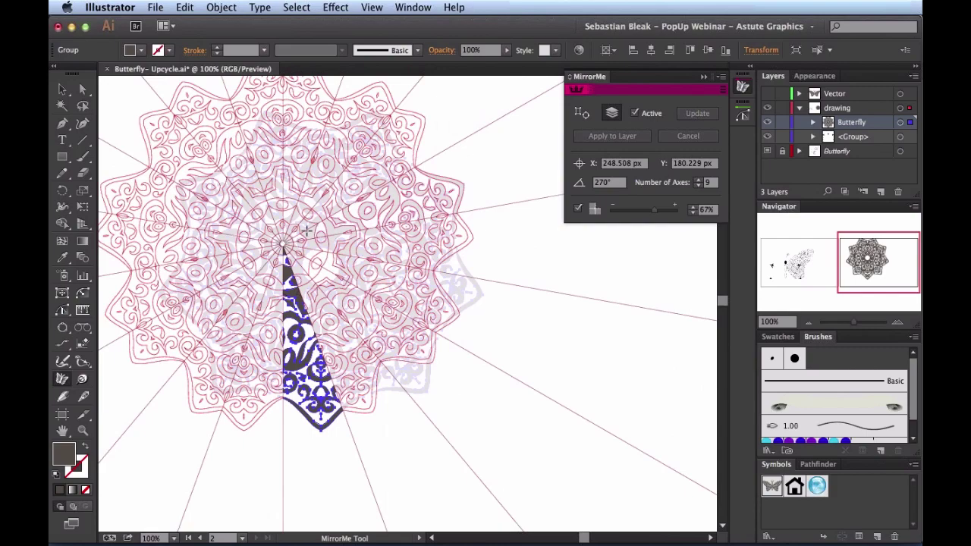
{"action": "mouse_move", "coordinate": [306, 230]}
{"action": "left_mouse_down"}
{"action": "mouse_move", "coordinate": [275, 212]}
{"action": "mouse_move", "coordinate": [297, 226]}
{"action": "left_mouse_up"}
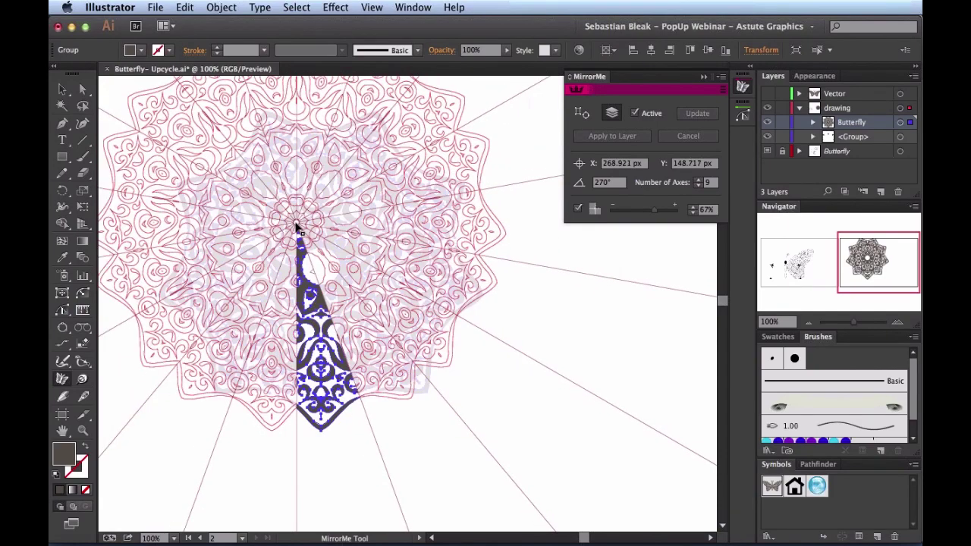
{"action": "key", "text": "v"}
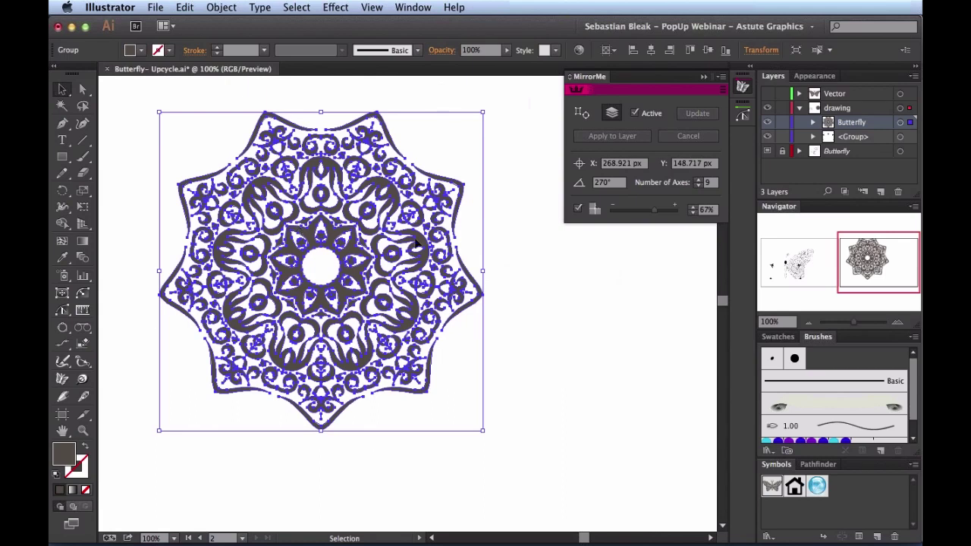
{"action": "left_click", "coordinate": [503, 244]}
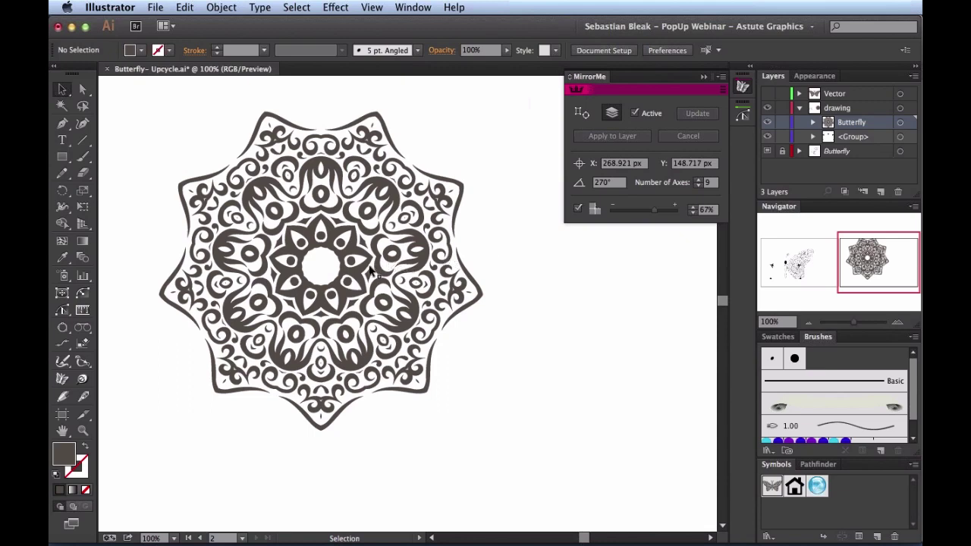
Select the mandala and align it horizontally with AG Orient, using two opposite tips of the inner star as reference points
{"action": "key", "text": "z"}
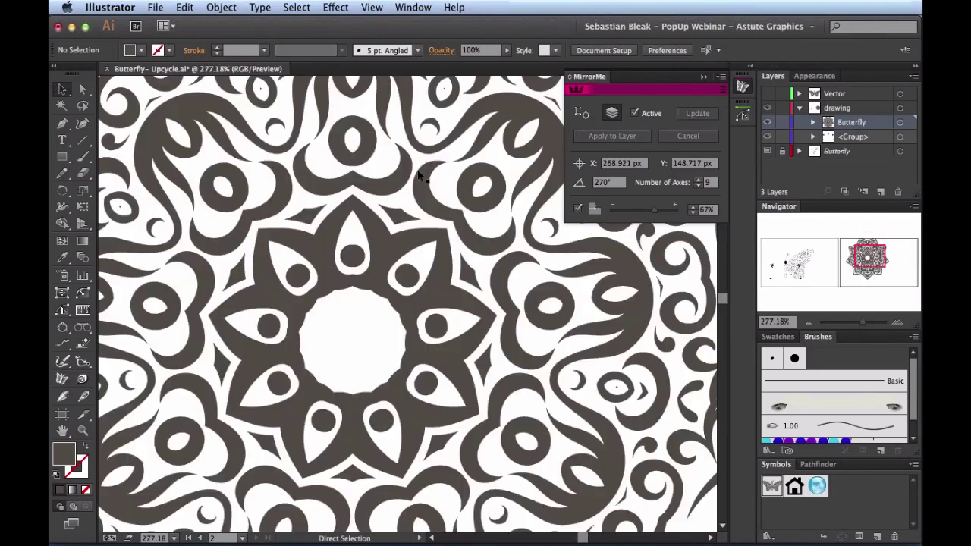
{"action": "left_click_drag", "start_coordinate": [414, 173], "coordinate": [269, 330]}
{"action": "left_click", "coordinate": [306, 328]}
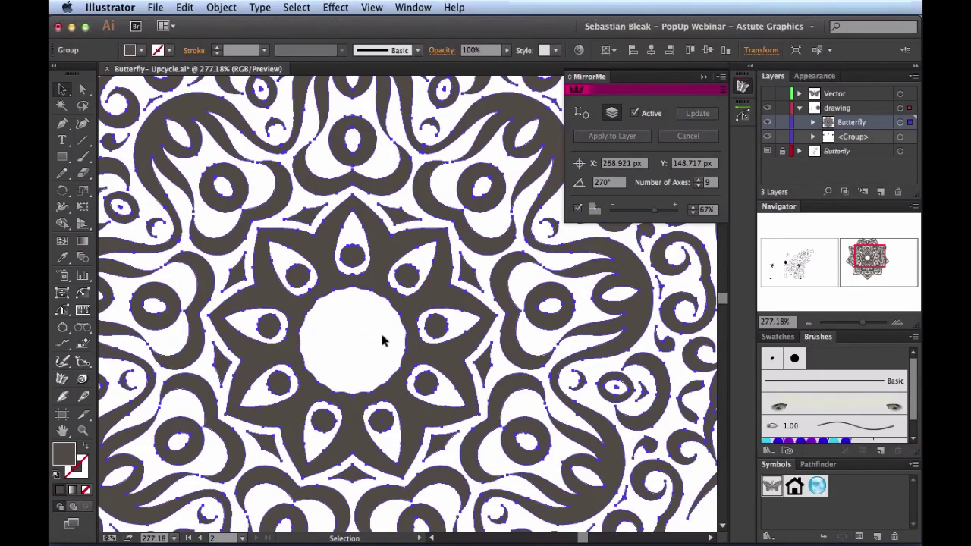
{"action": "left_click", "coordinate": [86, 346]}
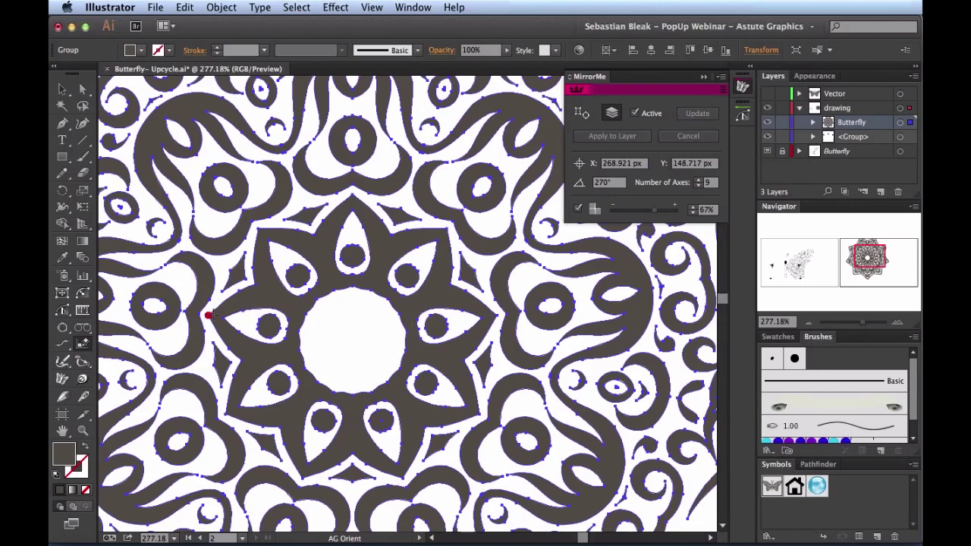
{"action": "left_click_drag", "start_coordinate": [210, 315], "coordinate": [497, 316]}
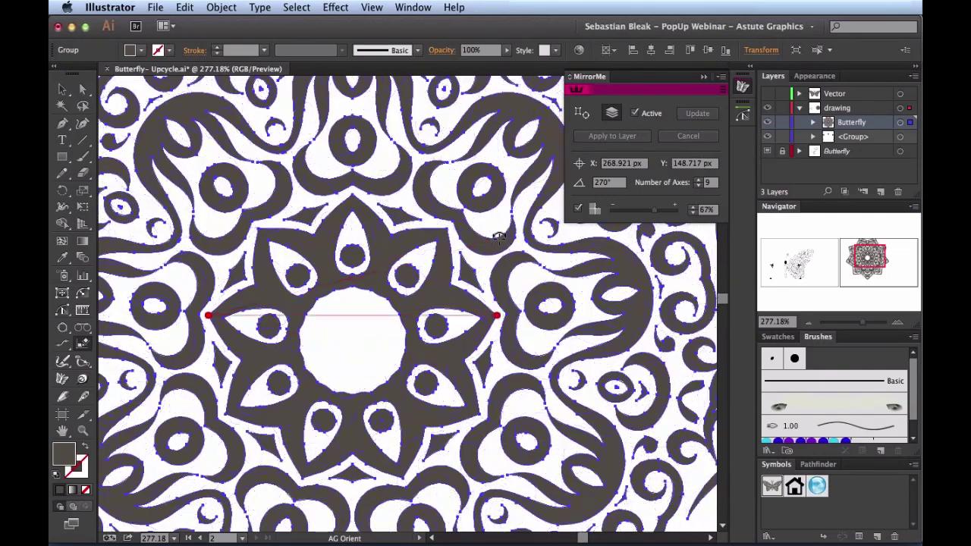
{"action": "key", "text": "super+0"}
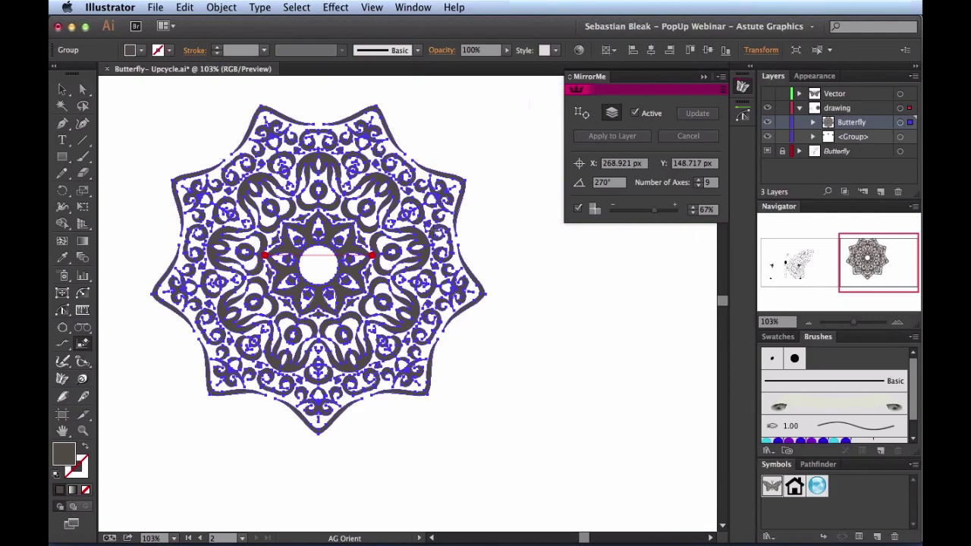
{"action": "key", "text": "v"}
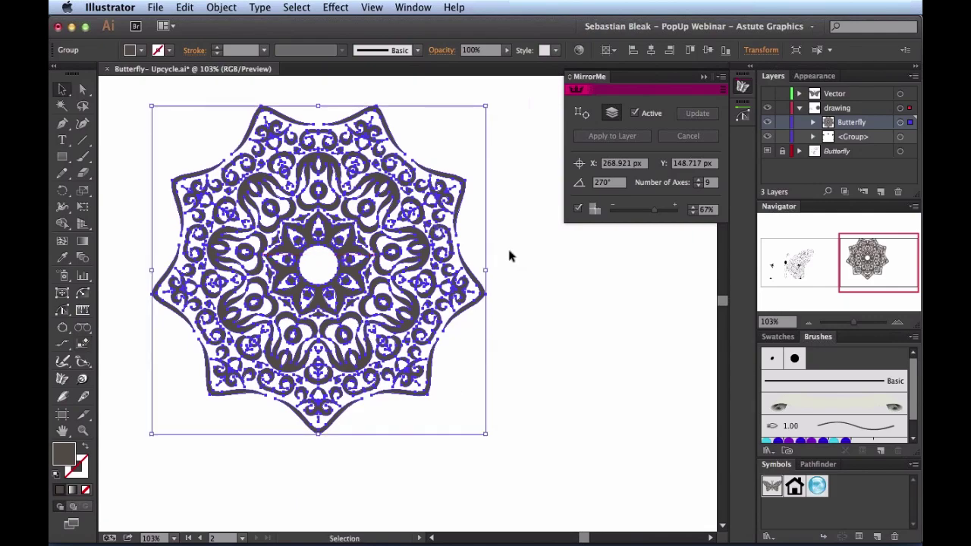
Turn the mandala so one outer point faces straight up, then shrink it into the artboard's upper-left corner and deselect it
{"action": "left_click_drag", "start_coordinate": [489, 270], "coordinate": [208, 317]}
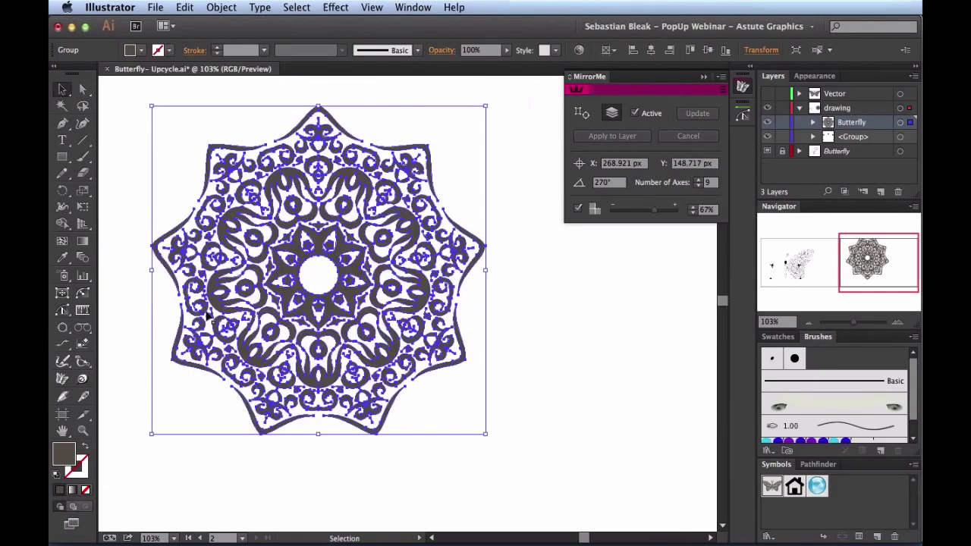
{"action": "left_click", "coordinate": [557, 339]}
{"action": "left_click_drag", "start_coordinate": [502, 262], "coordinate": [440, 359]}
{"action": "left_click_drag", "start_coordinate": [486, 434], "coordinate": [152, 128]}
{"action": "left_click", "coordinate": [324, 197]}
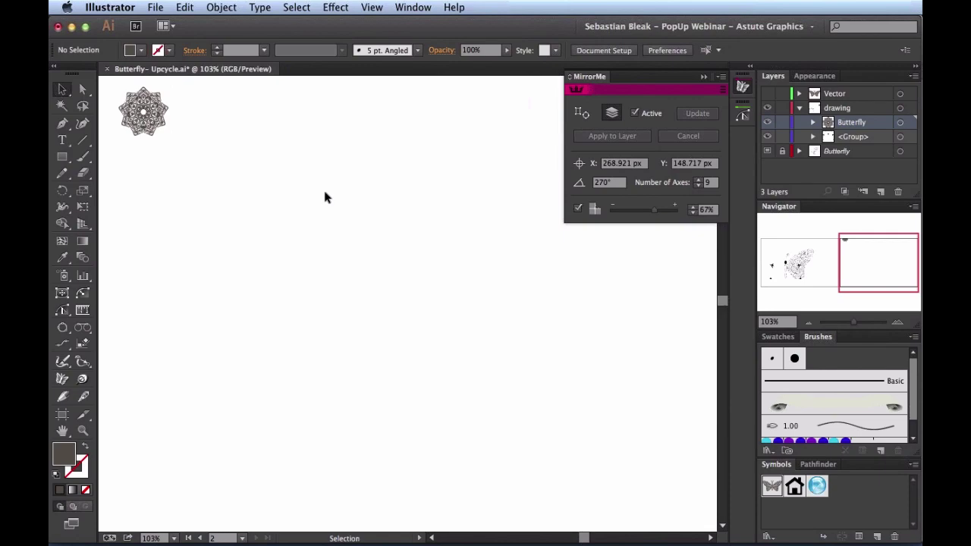
Paste another butterfly and mirror the selection with MirrorMe using 6 axes at 213.424°, centred at about X 448 px, Y 289 px
{"action": "key", "text": "super+v"}
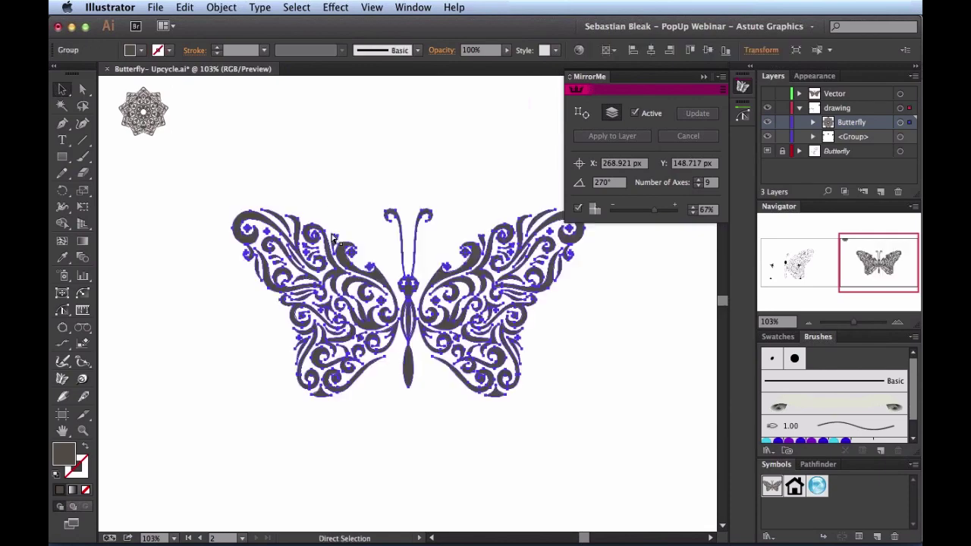
{"action": "left_click_drag", "start_coordinate": [438, 285], "coordinate": [388, 351]}
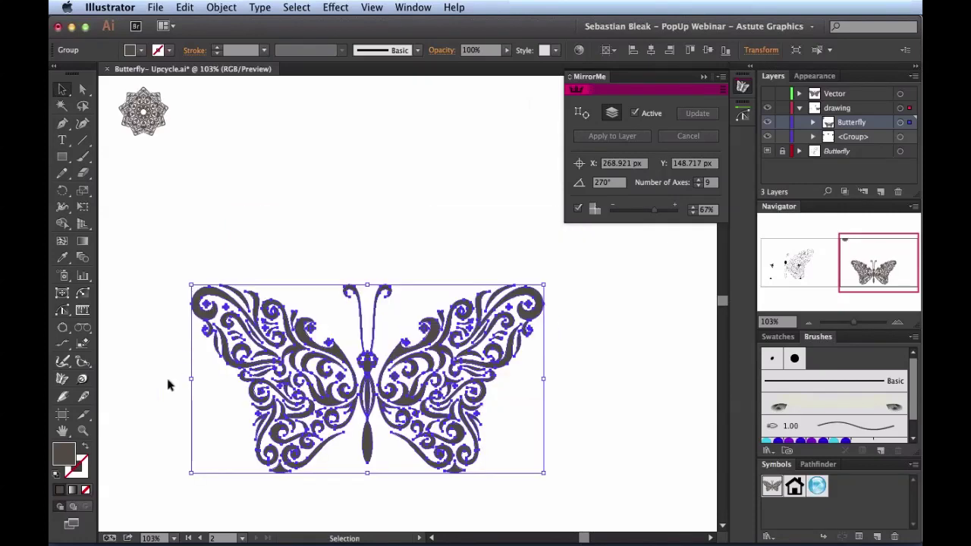
{"action": "left_click", "coordinate": [64, 380]}
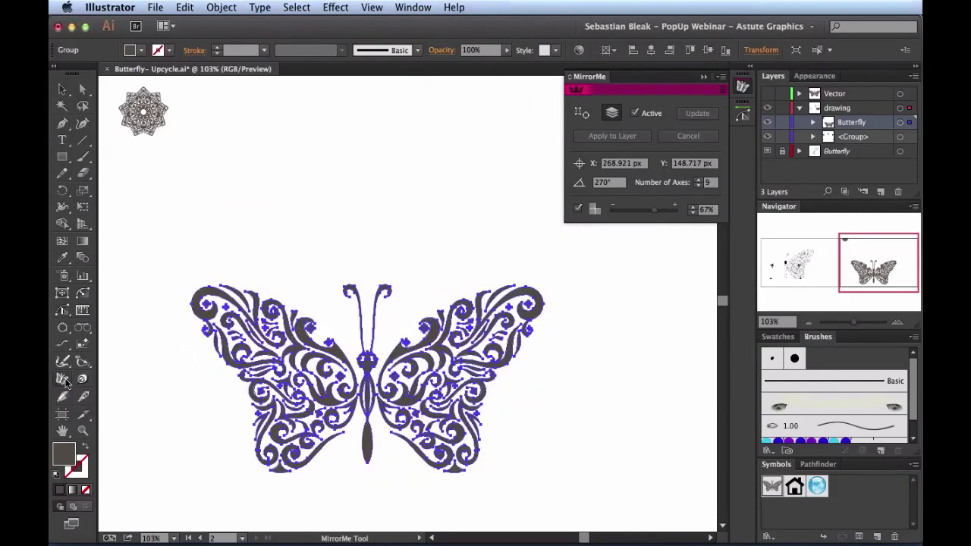
{"action": "left_click_drag", "start_coordinate": [96, 383], "coordinate": [354, 351]}
{"action": "key", "text": "Down"}
{"action": "key", "text": "Down"}
{"action": "key", "text": "Down"}
{"action": "left_click_drag", "start_coordinate": [402, 433], "coordinate": [314, 434]}
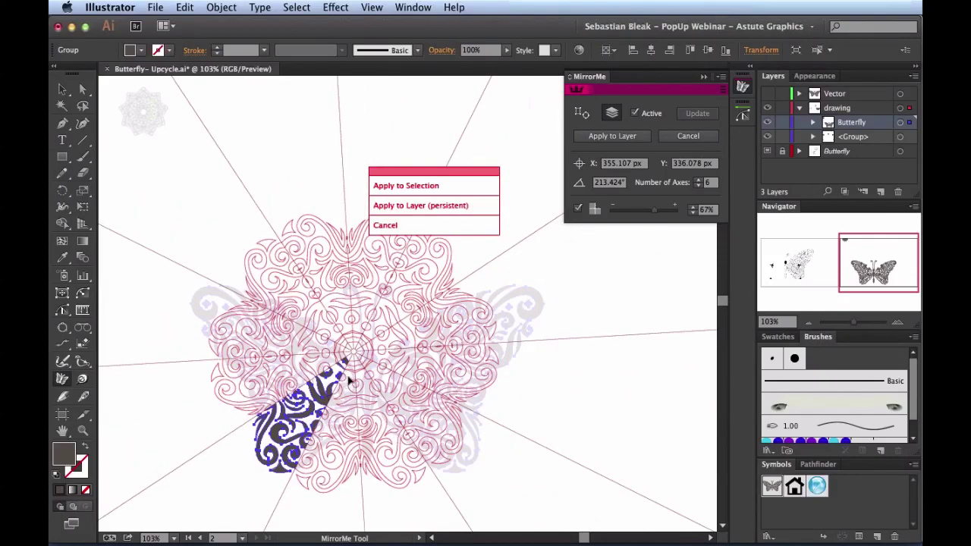
{"action": "left_click_drag", "start_coordinate": [361, 345], "coordinate": [420, 322]}
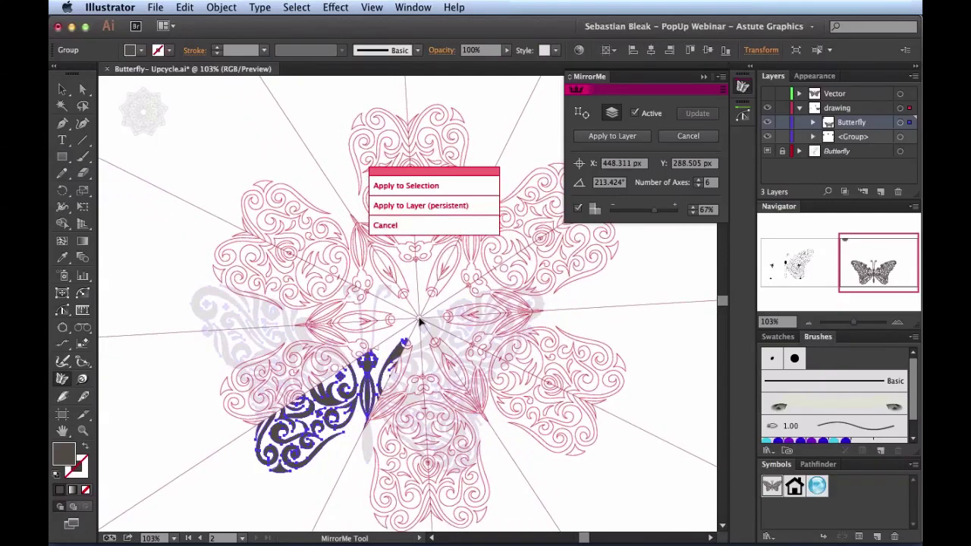
{"action": "left_click", "coordinate": [444, 185]}
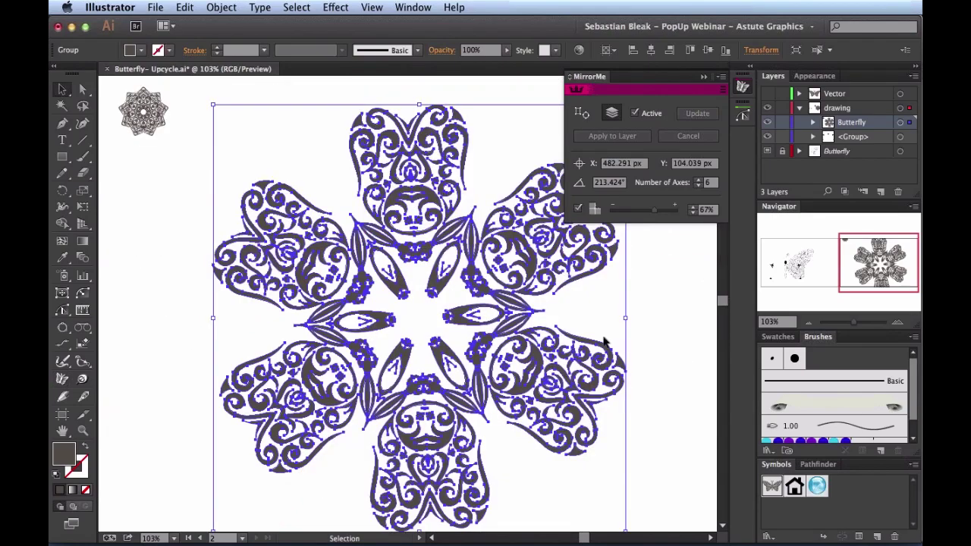
Shrink the six-axis mandala to roughly half its size and deselect it
{"action": "left_click_drag", "start_coordinate": [620, 319], "coordinate": [211, 261]}
{"action": "left_click", "coordinate": [451, 338]}
{"action": "key", "text": "z"}
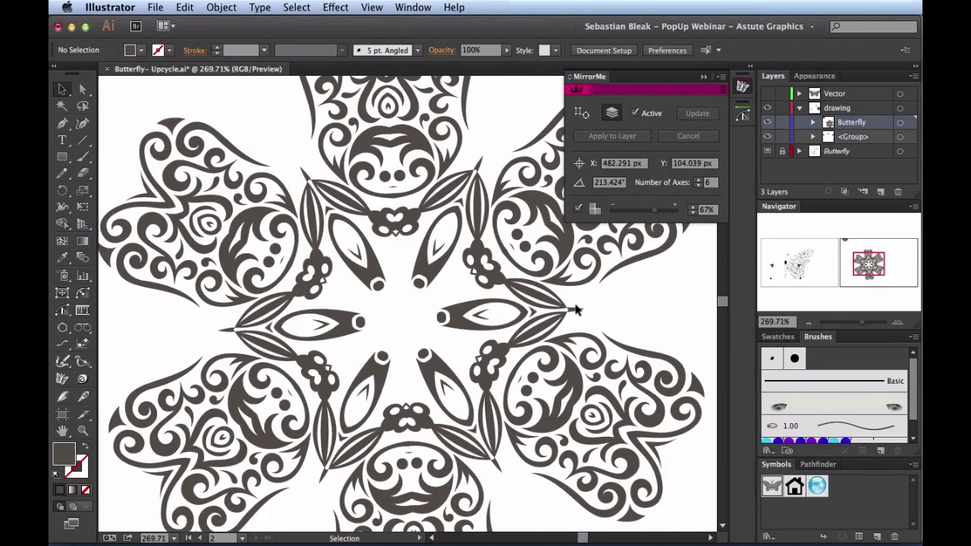
{"action": "key", "text": "z"}
{"action": "left_click_drag", "start_coordinate": [190, 368], "coordinate": [637, 275]}
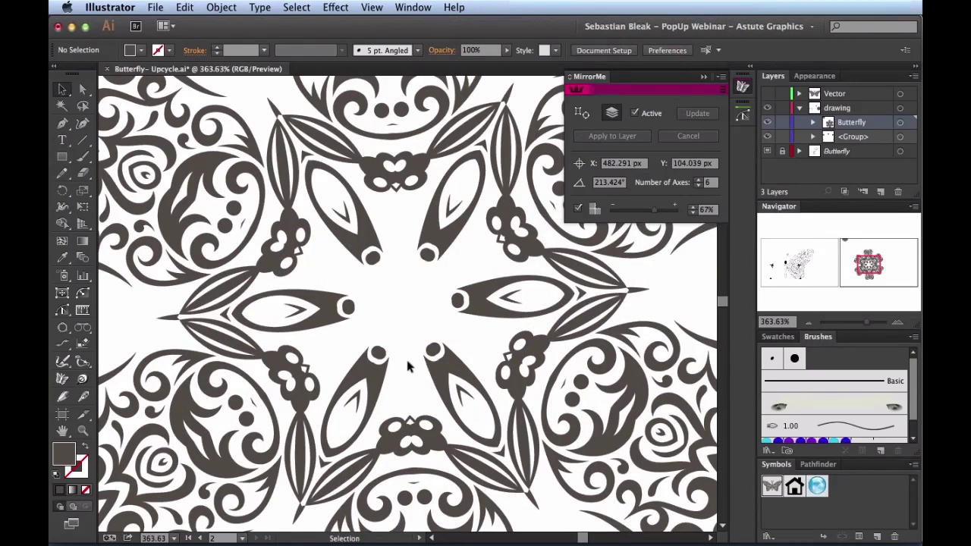
{"action": "left_click_drag", "start_coordinate": [377, 353], "coordinate": [377, 355]}
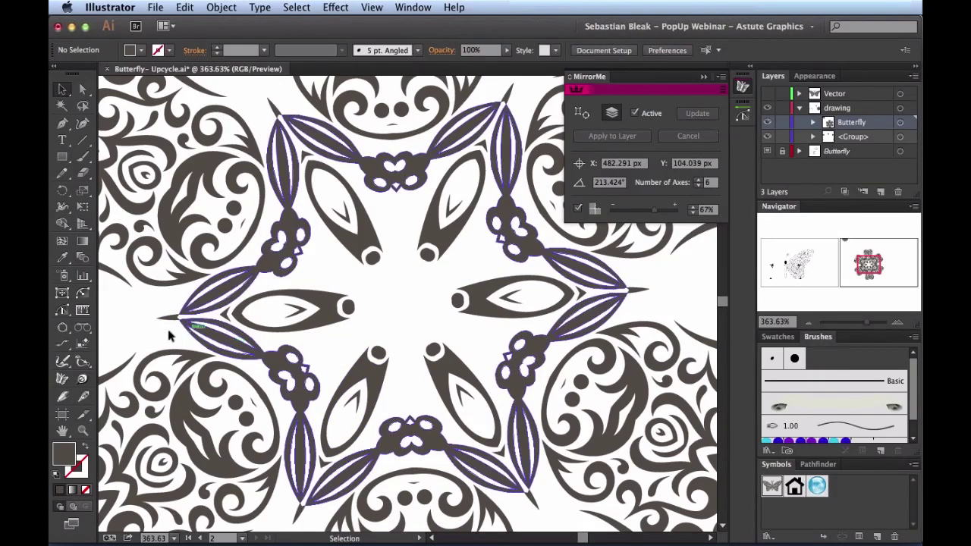
Try to level the unselected mandala with AG Orient, using two opposite tips of the inner star as reference points
{"action": "left_click", "coordinate": [84, 344]}
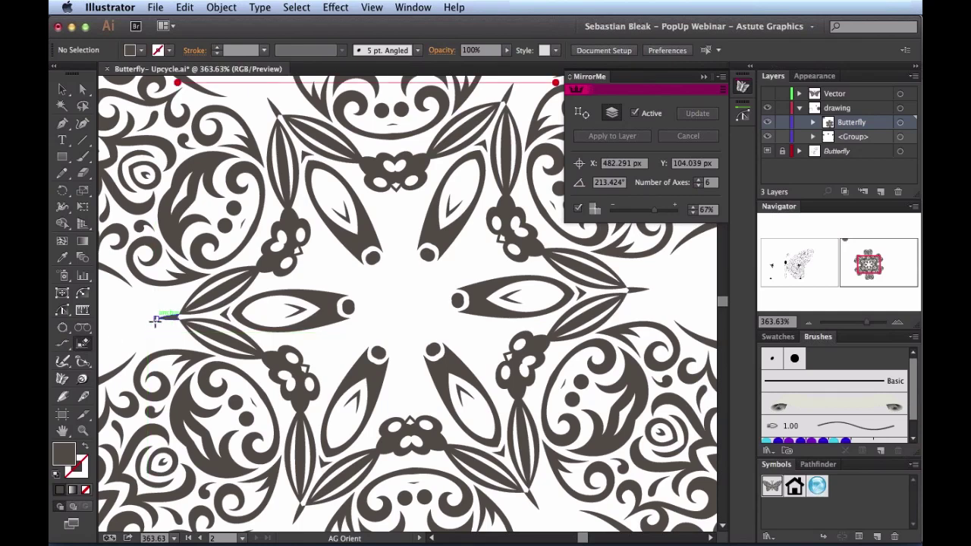
{"action": "left_click_drag", "start_coordinate": [156, 319], "coordinate": [650, 289]}
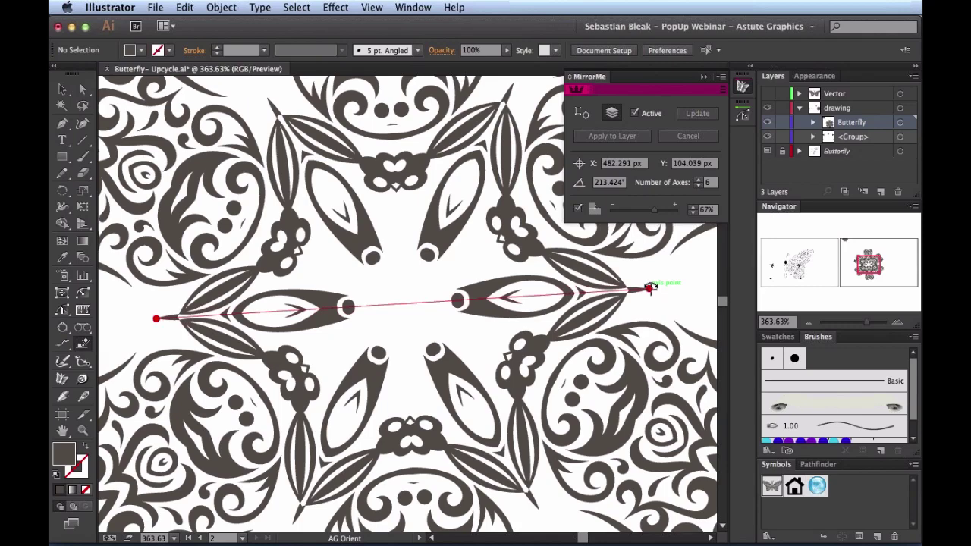
{"action": "left_click_drag", "start_coordinate": [650, 288], "coordinate": [522, 415]}
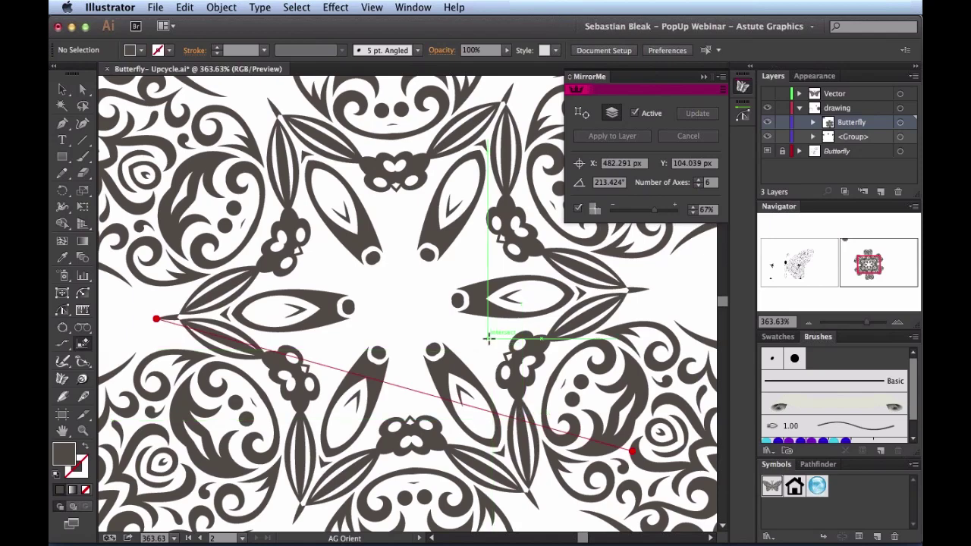
{"action": "key", "text": "v"}
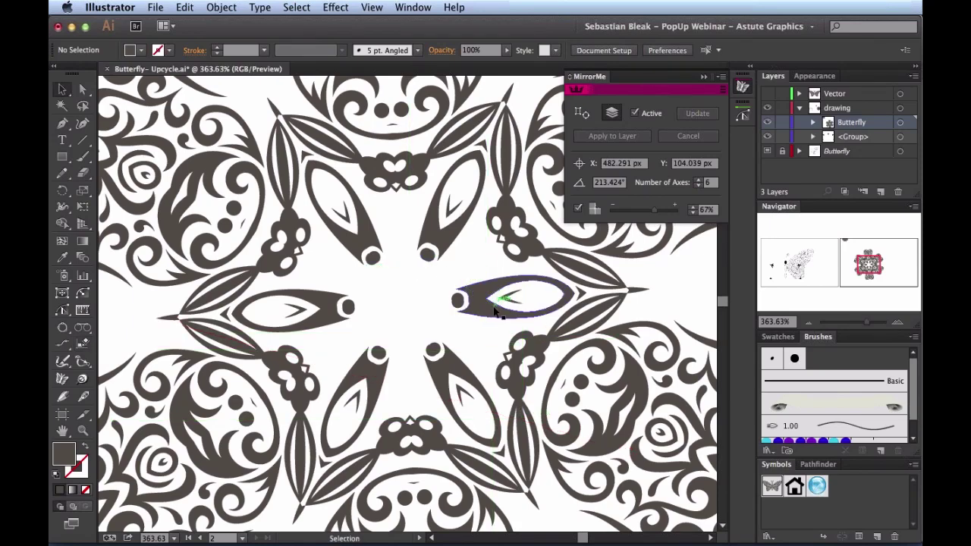
Select the six-axis mandala, align it horizontally with AG Orient using opposite tips of its inner star, and deselect it
{"action": "left_click", "coordinate": [494, 311]}
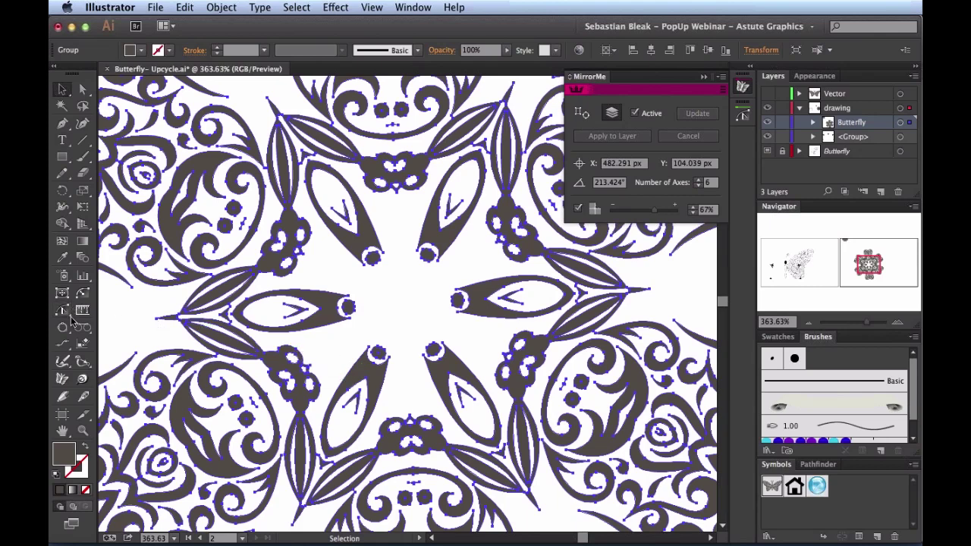
{"action": "left_click", "coordinate": [83, 345]}
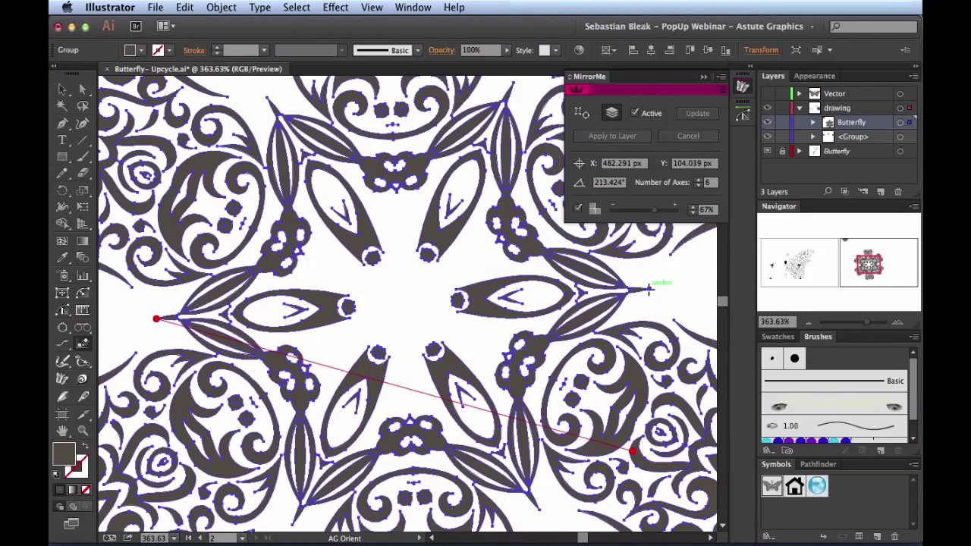
{"action": "left_click_drag", "start_coordinate": [648, 289], "coordinate": [157, 318]}
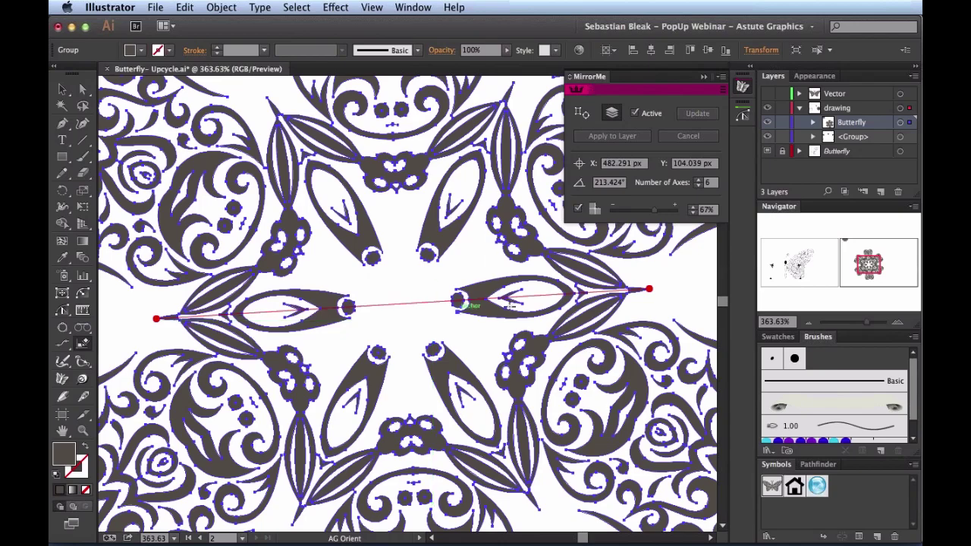
{"action": "left_click_drag", "start_coordinate": [649, 303], "coordinate": [597, 415]}
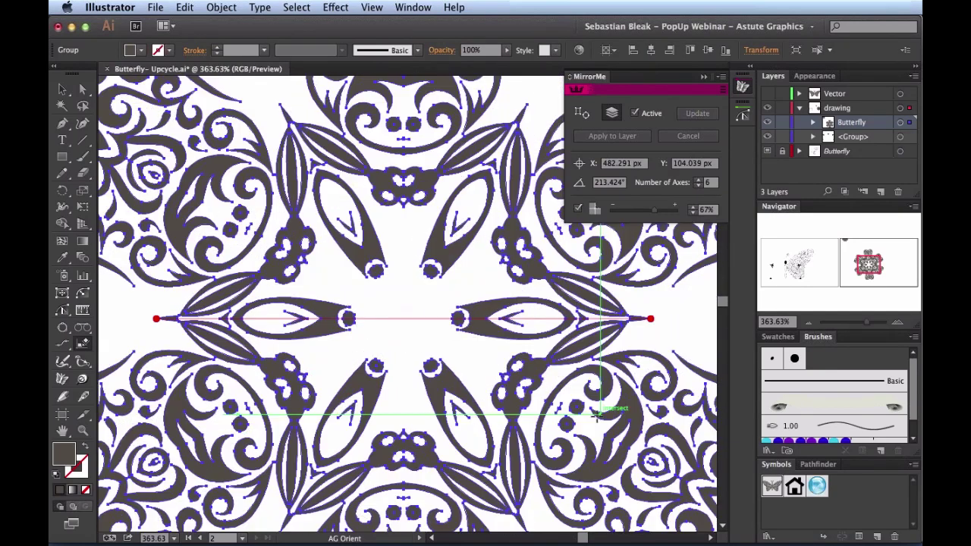
{"action": "key", "text": "super+0"}
{"action": "key", "text": "v"}
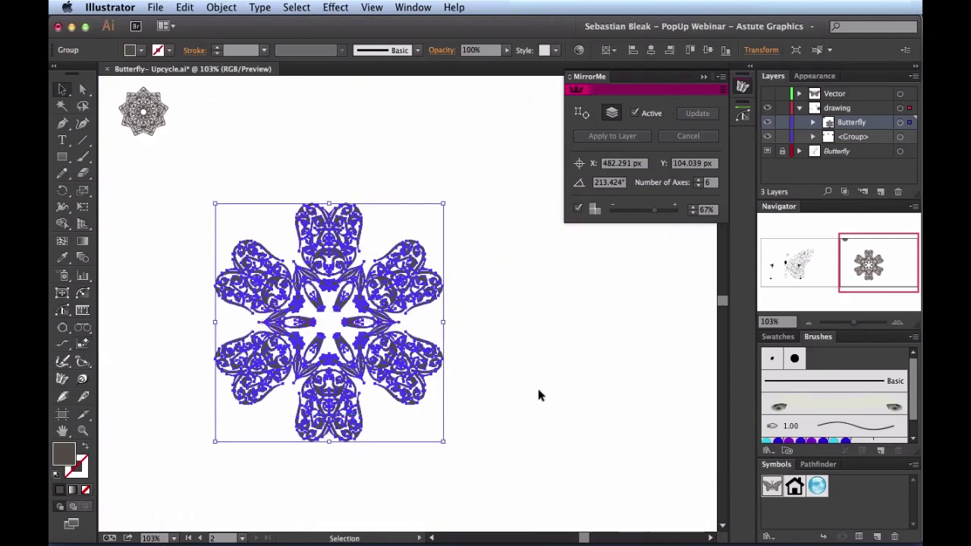
{"action": "left_click", "coordinate": [502, 323]}
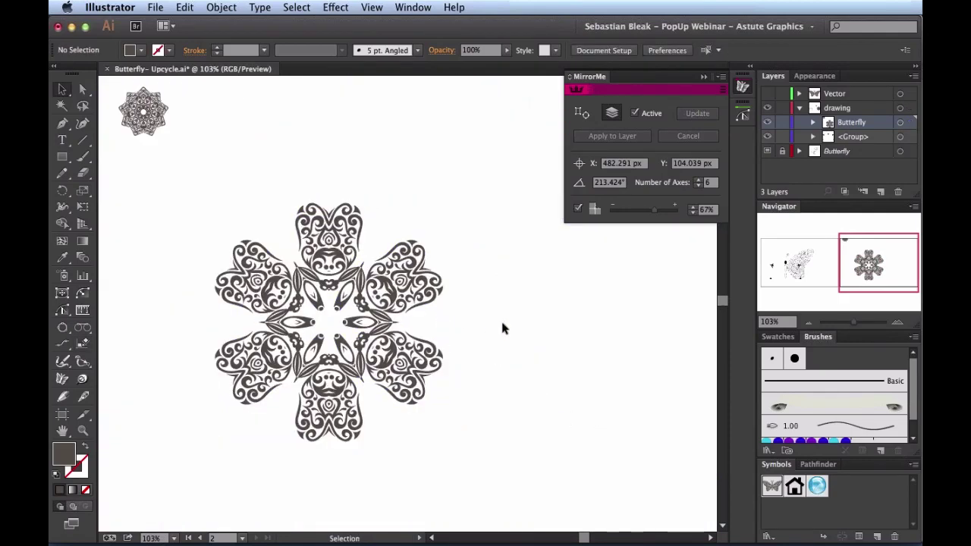
Place the six-axis mandala beside the small mandala in the artboard's upper-left corner, shrink it to a matching size, and deselect it
{"action": "key", "text": "z"}
{"action": "left_click_drag", "start_coordinate": [193, 482], "coordinate": [506, 146]}
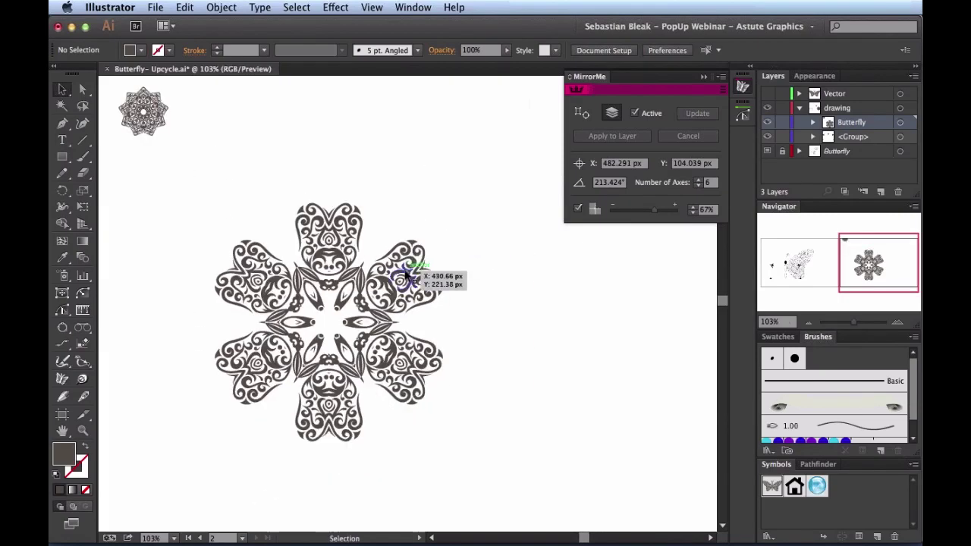
{"action": "left_click", "coordinate": [412, 275]}
{"action": "left_click_drag", "start_coordinate": [443, 324], "coordinate": [215, 114]}
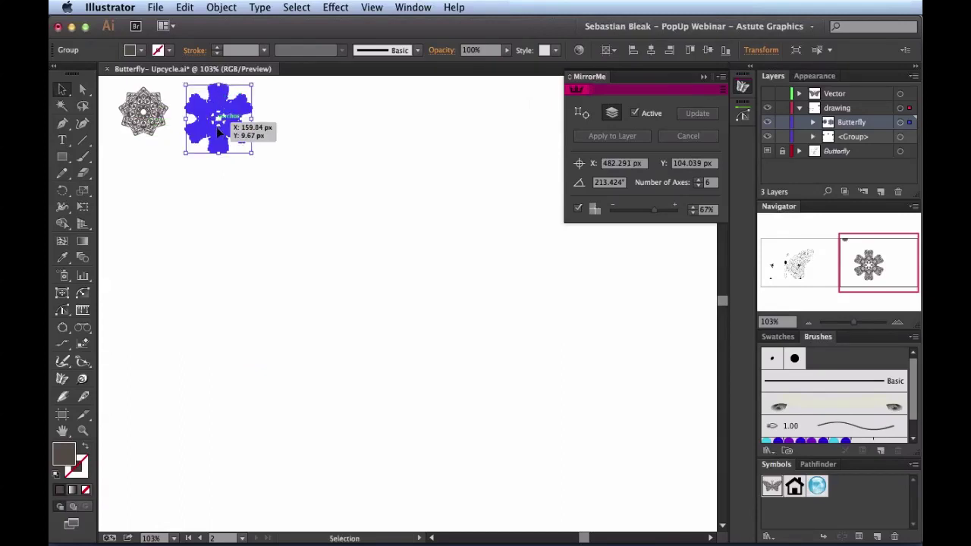
{"action": "left_click_drag", "start_coordinate": [220, 153], "coordinate": [224, 134]}
{"action": "left_click", "coordinate": [244, 256]}
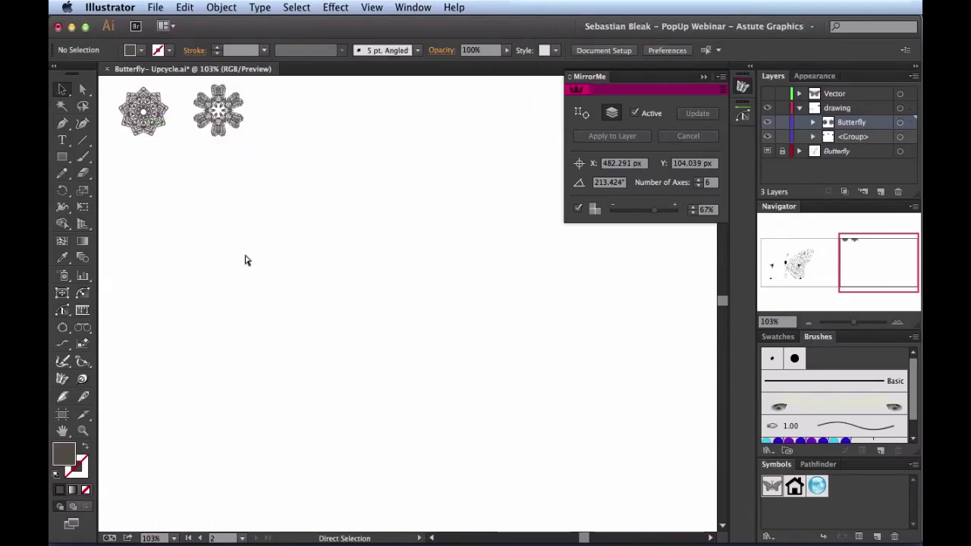
Paste another butterfly, shift it slightly left, and set up a MirrorMe pattern on it with 4 axes at an angle of 335.749°
{"action": "key", "text": "super+v"}
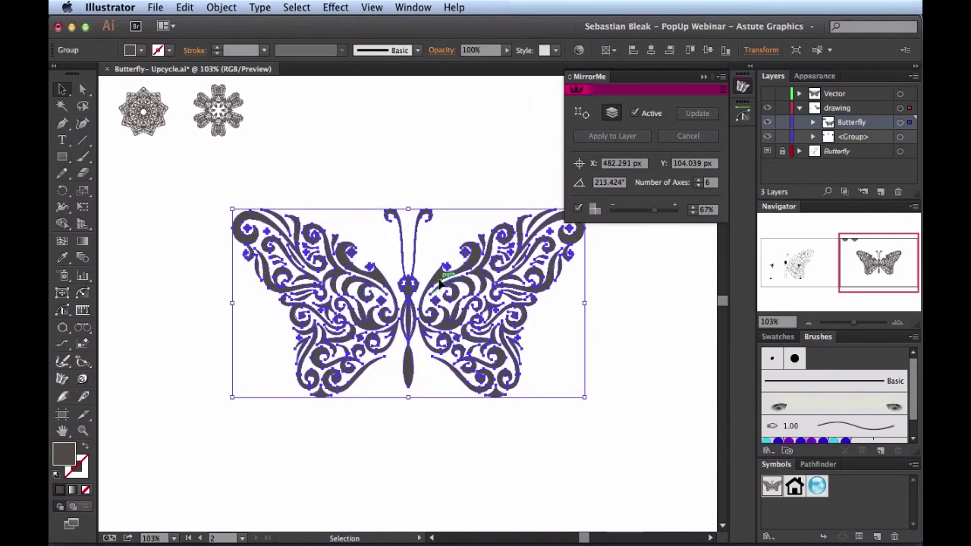
{"action": "left_click_drag", "start_coordinate": [439, 288], "coordinate": [414, 300]}
{"action": "left_click", "coordinate": [62, 379]}
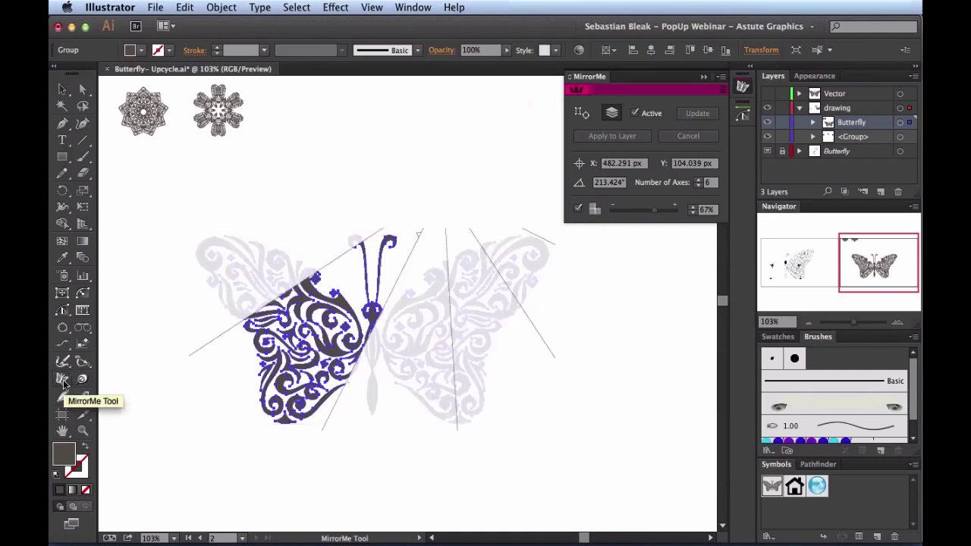
{"action": "left_click_drag", "start_coordinate": [167, 372], "coordinate": [387, 313]}
{"action": "key", "text": "Down"}
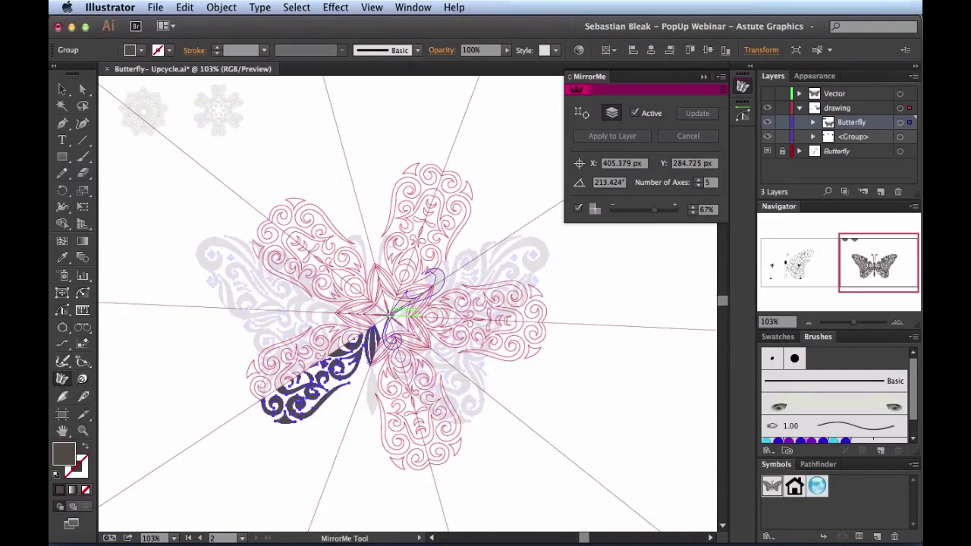
{"action": "key", "text": "Down"}
{"action": "mouse_move", "coordinate": [388, 311]}
{"action": "left_mouse_down"}
{"action": "mouse_move", "coordinate": [390, 239]}
{"action": "mouse_move", "coordinate": [388, 293]}
{"action": "left_mouse_up"}
{"action": "left_click", "coordinate": [389, 311]}
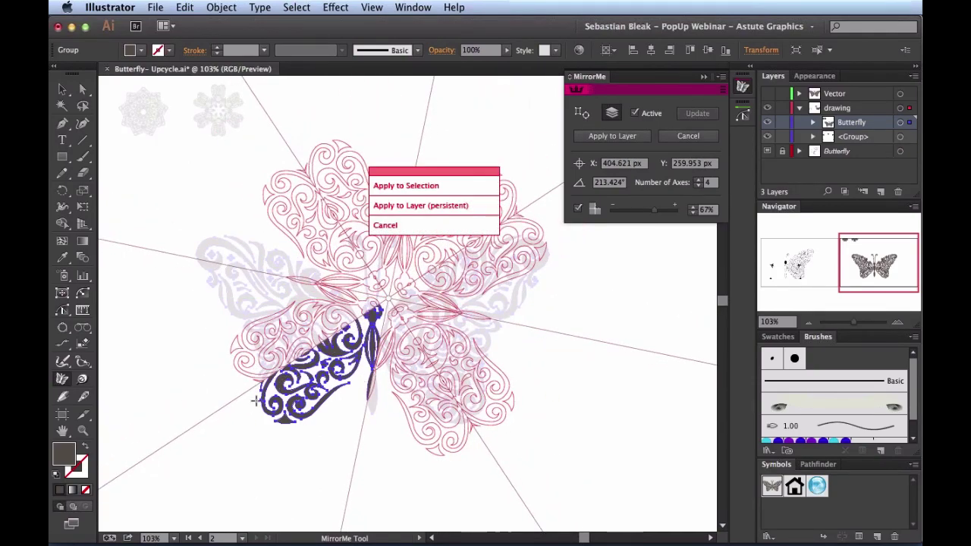
{"action": "left_click_drag", "start_coordinate": [256, 416], "coordinate": [427, 317]}
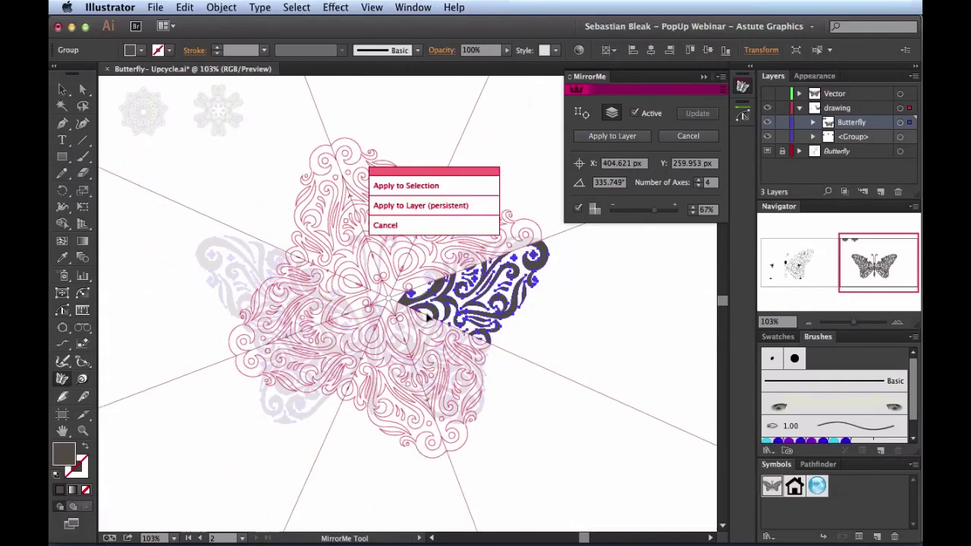
Preview the mirror pattern with 6 axes, then return the number of axes to 4
{"action": "left_click", "coordinate": [698, 180]}
{"action": "left_click", "coordinate": [699, 179]}
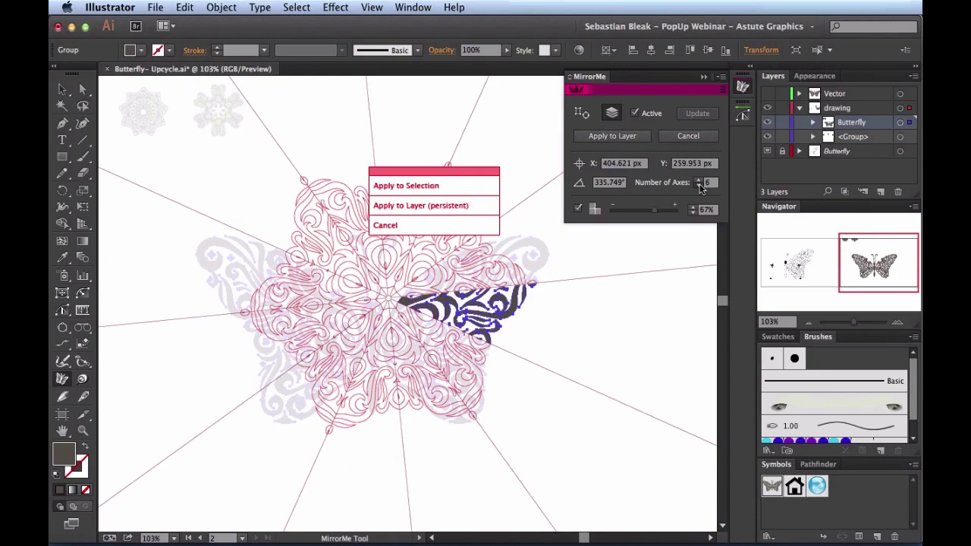
{"action": "left_click", "coordinate": [699, 186]}
{"action": "left_click", "coordinate": [699, 186]}
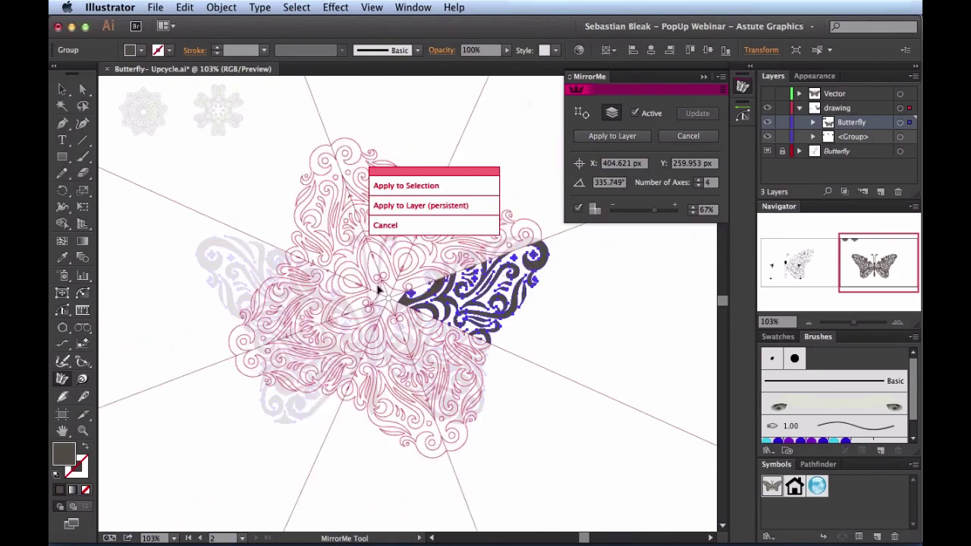
Centre the four mirror axes at about X 339 px, Y 257 px, apply the mirroring to the selection, and leave MirrorMe
{"action": "left_click_drag", "start_coordinate": [387, 300], "coordinate": [342, 299]}
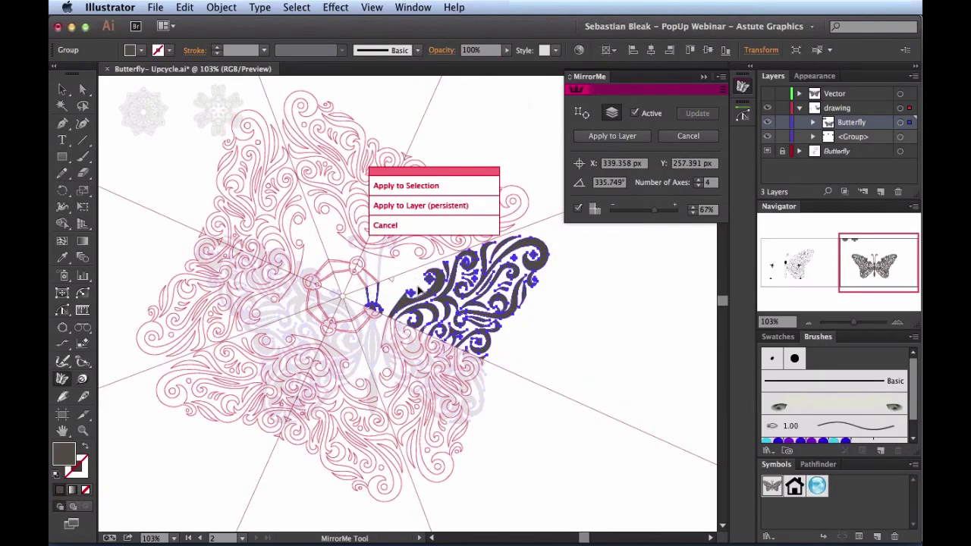
{"action": "left_click", "coordinate": [444, 189]}
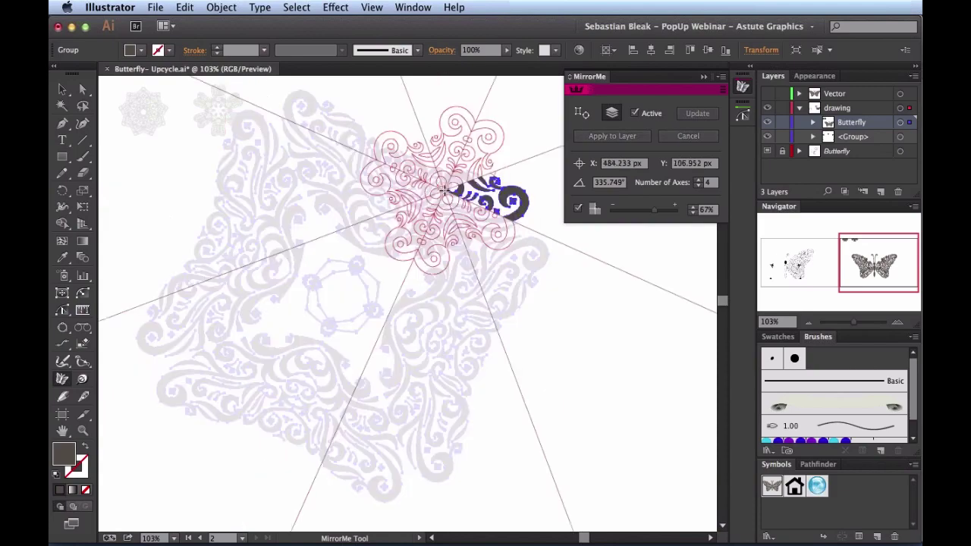
{"action": "left_click_drag", "start_coordinate": [439, 215], "coordinate": [291, 285]}
{"action": "key", "text": "v"}
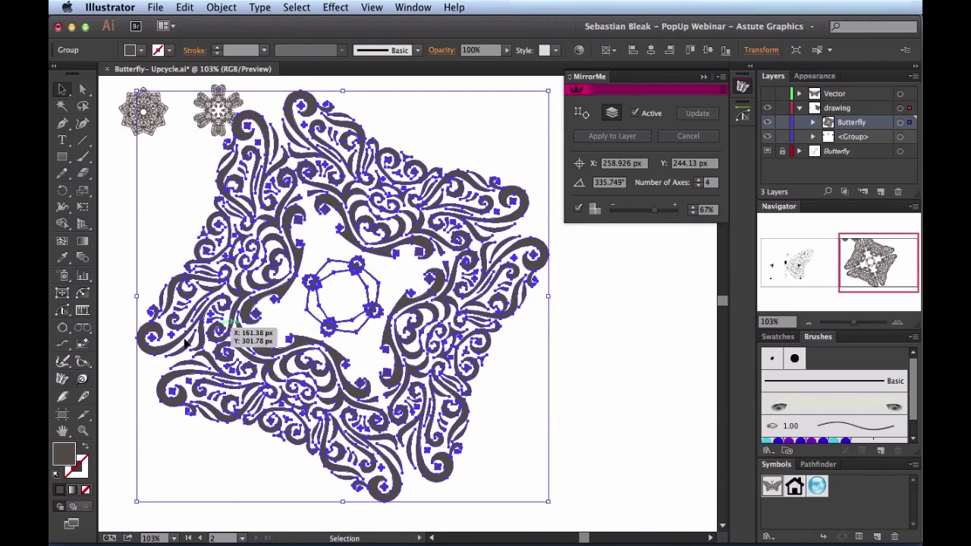
Align the four-axis pattern horizontally with AG Orient, using the outer edges of two opposite butterfly heads in the central ring as reference points
{"action": "left_click", "coordinate": [85, 345]}
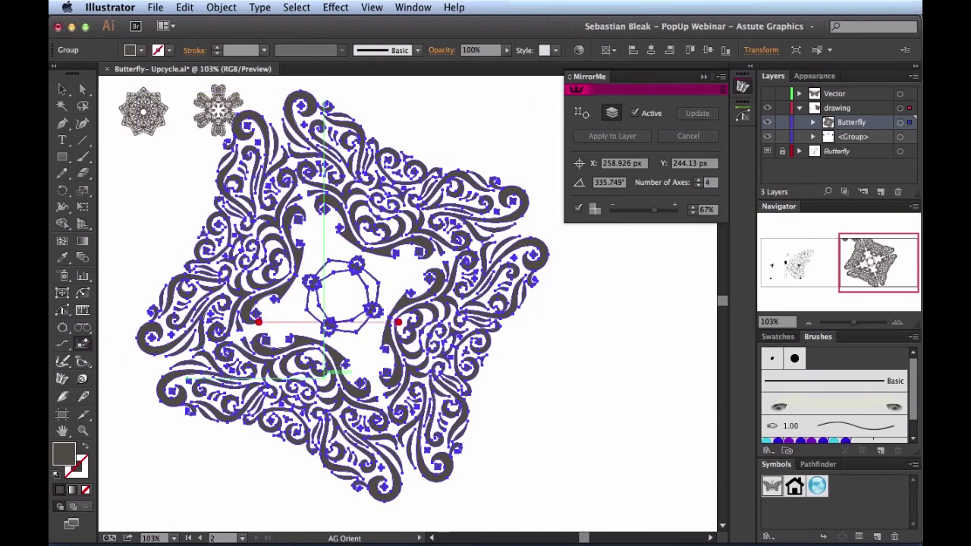
{"action": "key", "text": "super+space"}
{"action": "left_click_drag", "start_coordinate": [279, 349], "coordinate": [440, 237]}
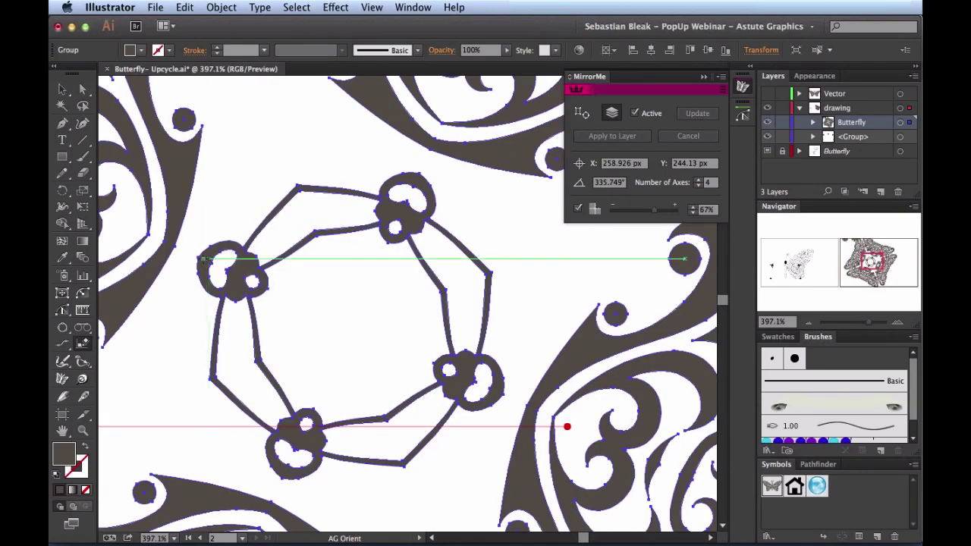
{"action": "left_click", "coordinate": [198, 258]}
{"action": "left_click_drag", "start_coordinate": [198, 258], "coordinate": [504, 392]}
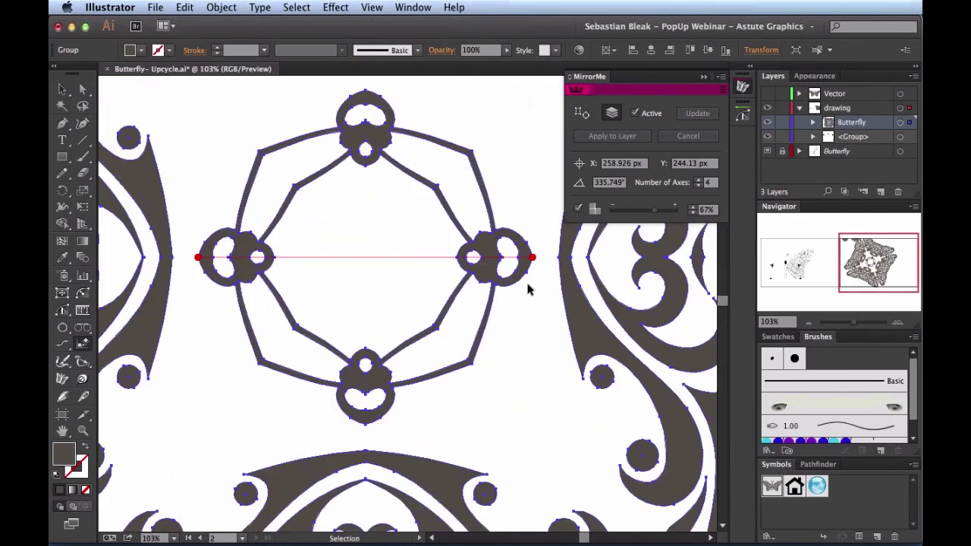
Scale the four-axis pattern down to a small motif and place it third in the row of mandalas
{"action": "left_click", "coordinate": [556, 342]}
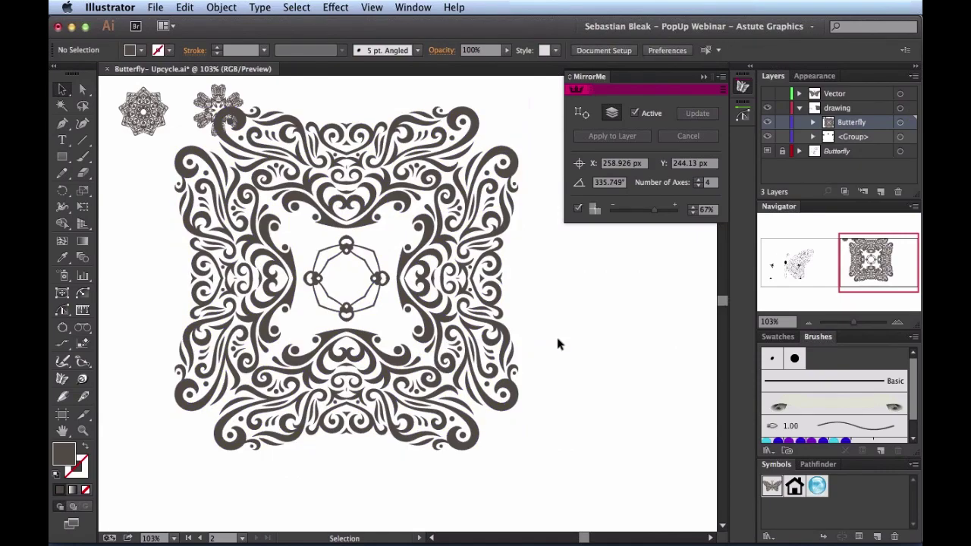
{"action": "left_click", "coordinate": [462, 300]}
{"action": "left_click_drag", "start_coordinate": [519, 278], "coordinate": [252, 279]}
{"action": "left_click_drag", "start_coordinate": [255, 239], "coordinate": [321, 147]}
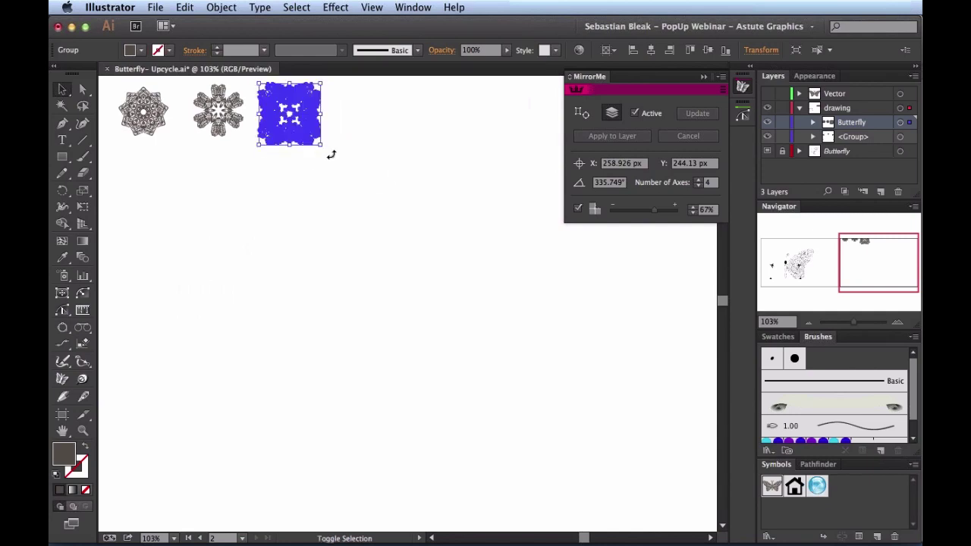
{"action": "key", "text": "super+alt+3"}
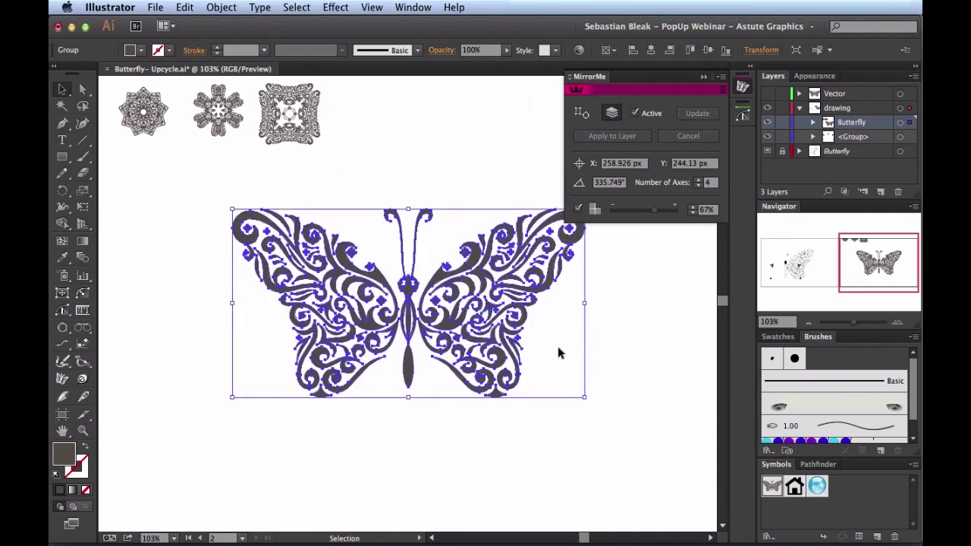
{"action": "left_click_drag", "start_coordinate": [435, 301], "coordinate": [405, 369]}
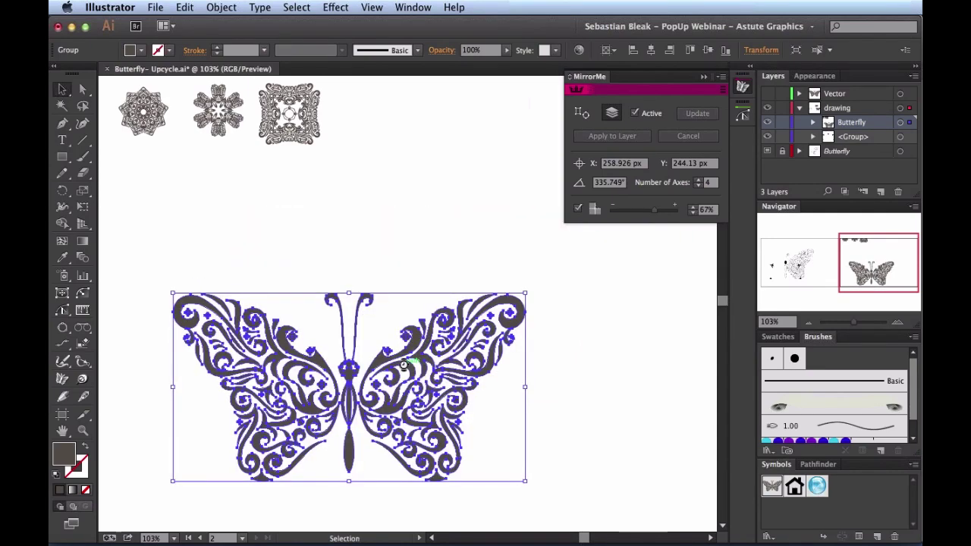
{"action": "key", "text": "Delete"}
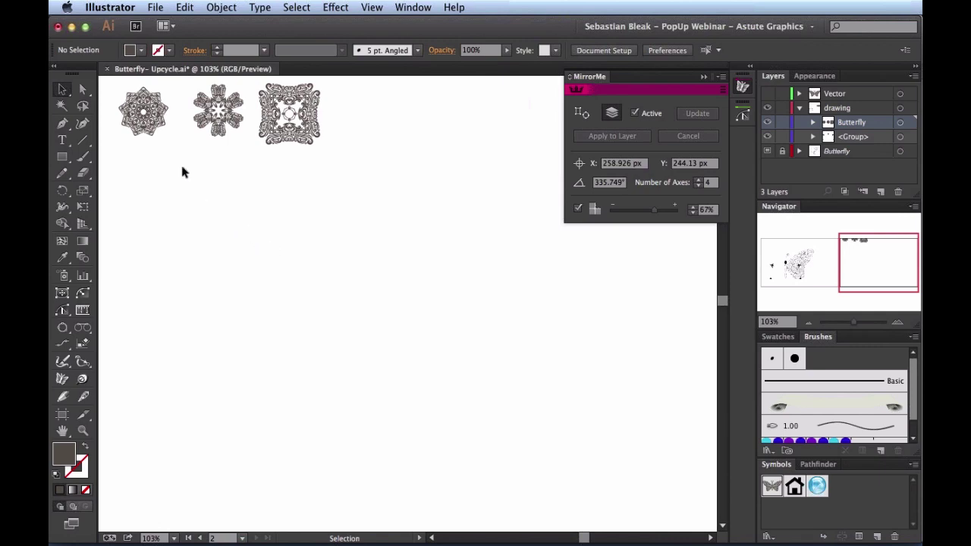
Add the first small mandala in the row to the swatches as a new pattern swatch
{"action": "left_click", "coordinate": [151, 119]}
{"action": "left_click_drag", "start_coordinate": [152, 125], "coordinate": [827, 390]}
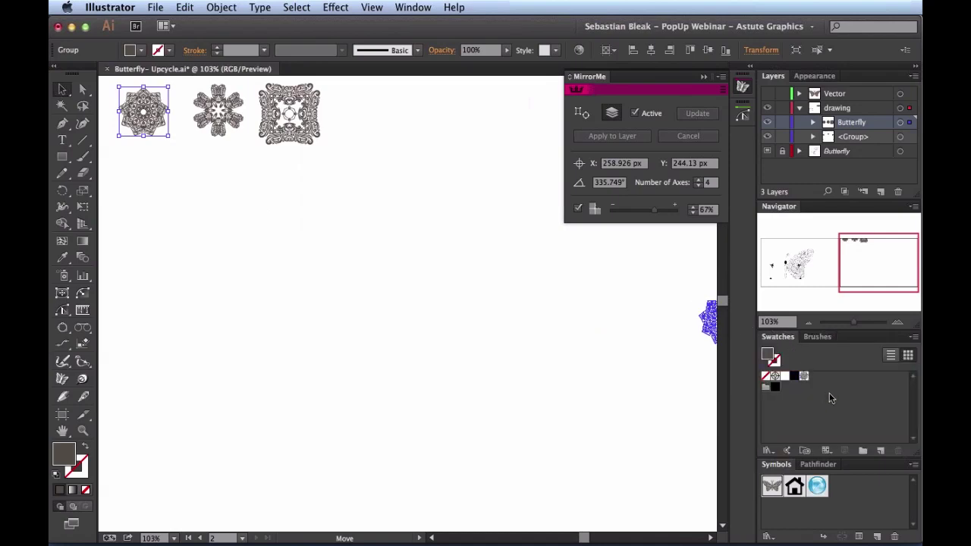
{"action": "left_click", "coordinate": [587, 354]}
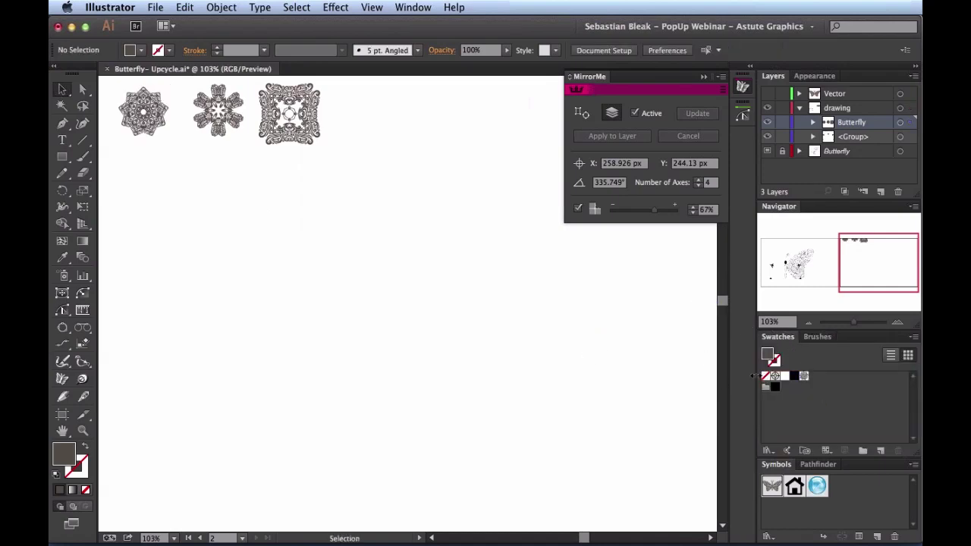
{"action": "left_click", "coordinate": [808, 391]}
Draw a large square below the mandalas with the Dynamic Shapes tool and fill it with the new mandala pattern swatch
{"action": "left_click", "coordinate": [62, 293]}
{"action": "left_click_drag", "start_coordinate": [386, 328], "coordinate": [386, 165]}
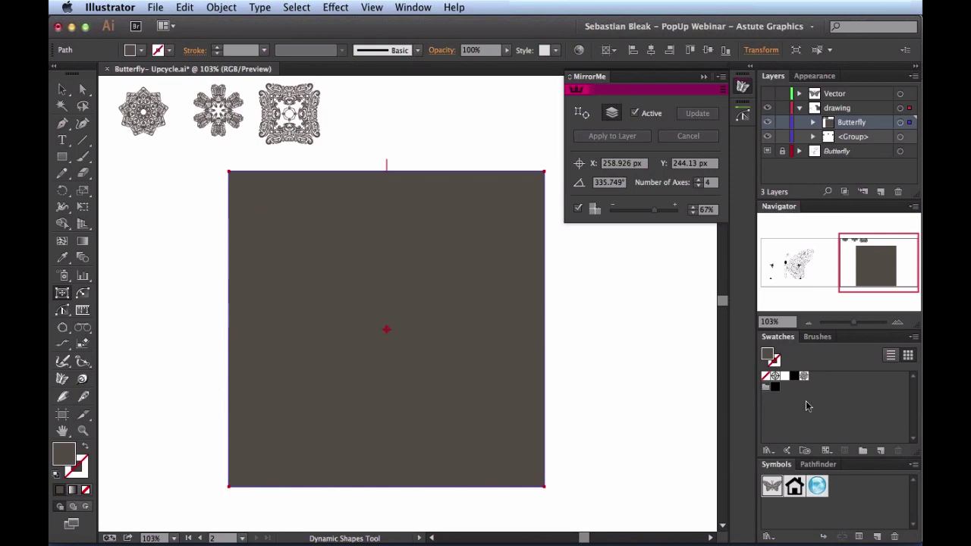
{"action": "left_click", "coordinate": [804, 378]}
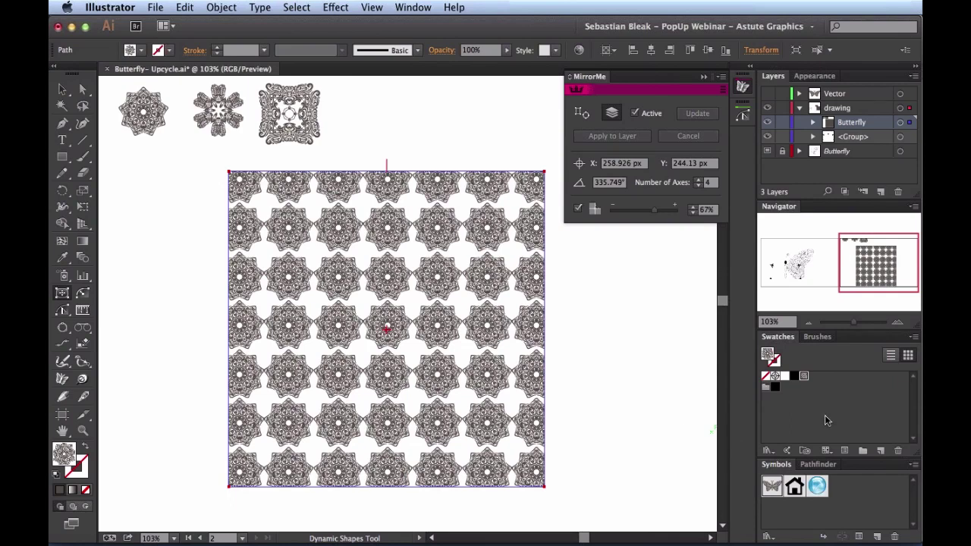
Open the mandala pattern swatch for editing and rotate the artwork in its central tile slightly
{"action": "double_click", "coordinate": [804, 377]}
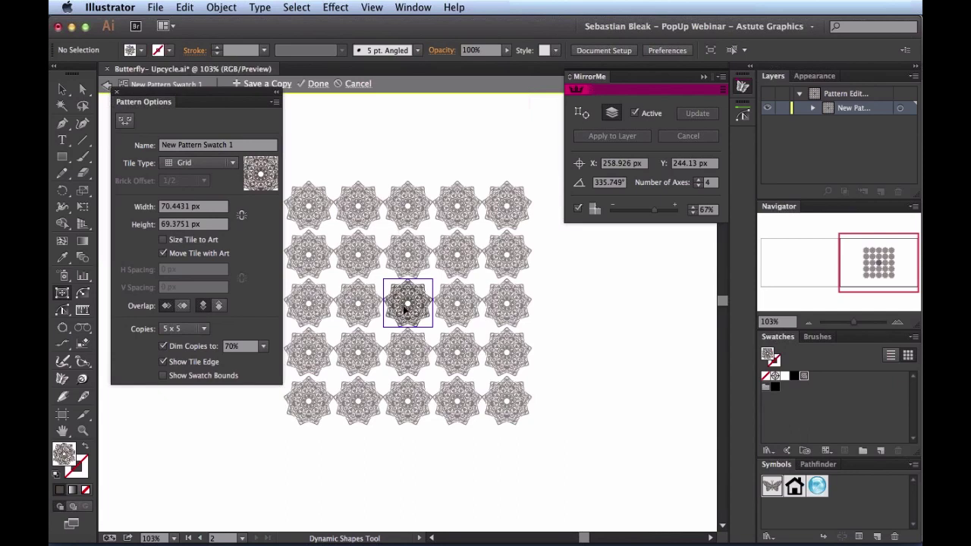
{"action": "key", "text": "v"}
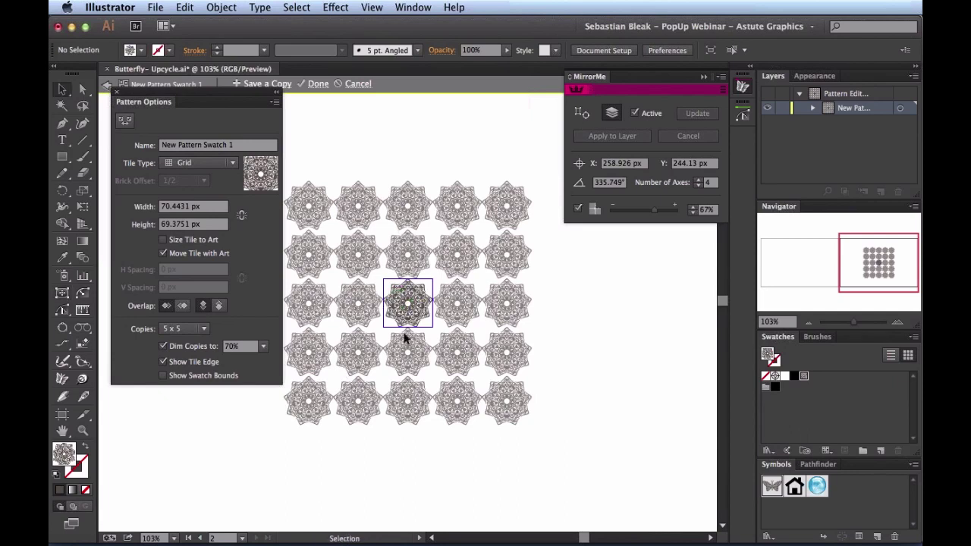
{"action": "left_click", "coordinate": [410, 311]}
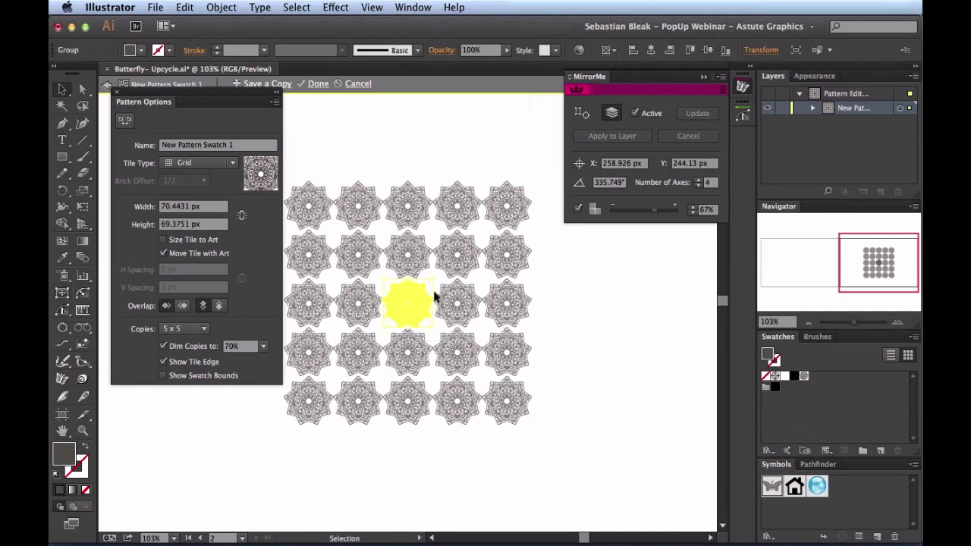
{"action": "left_click_drag", "start_coordinate": [439, 279], "coordinate": [419, 266]}
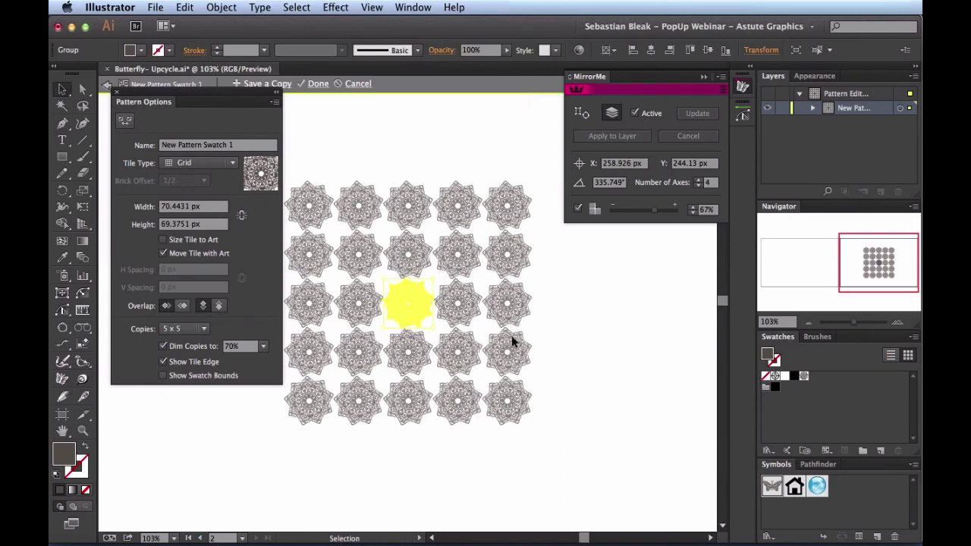
{"action": "left_click", "coordinate": [579, 302]}
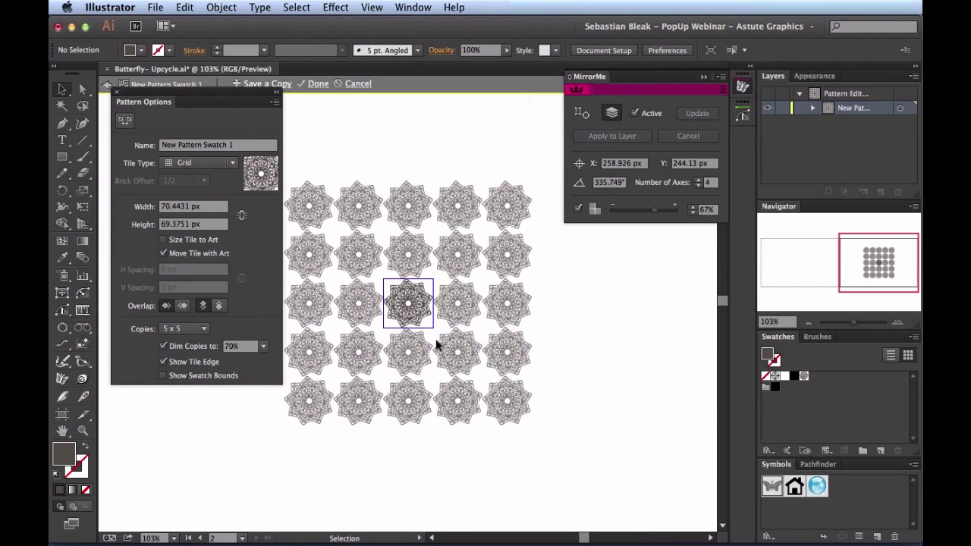
Try the Brick by Row tile type, then set the pattern to Brick by Column
{"action": "left_click", "coordinate": [233, 163]}
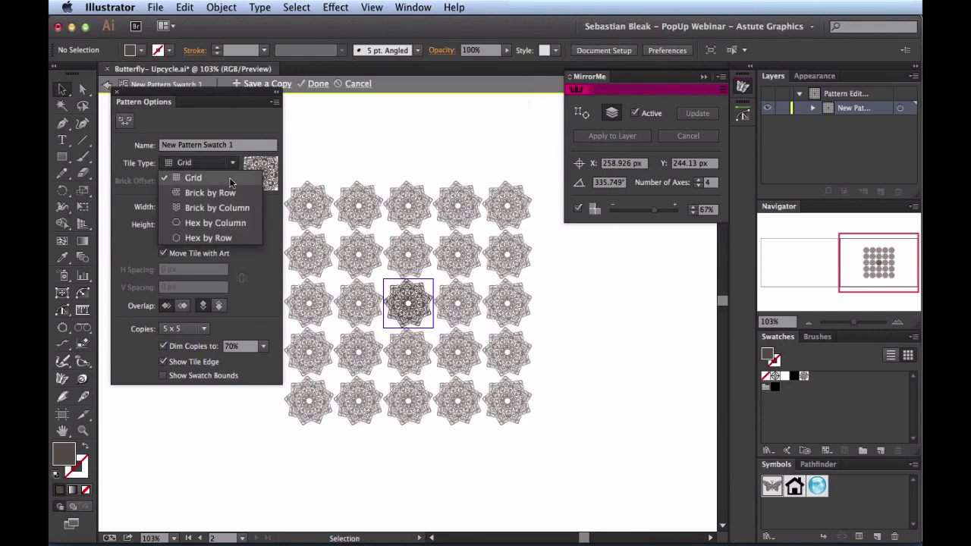
{"action": "left_click", "coordinate": [233, 192]}
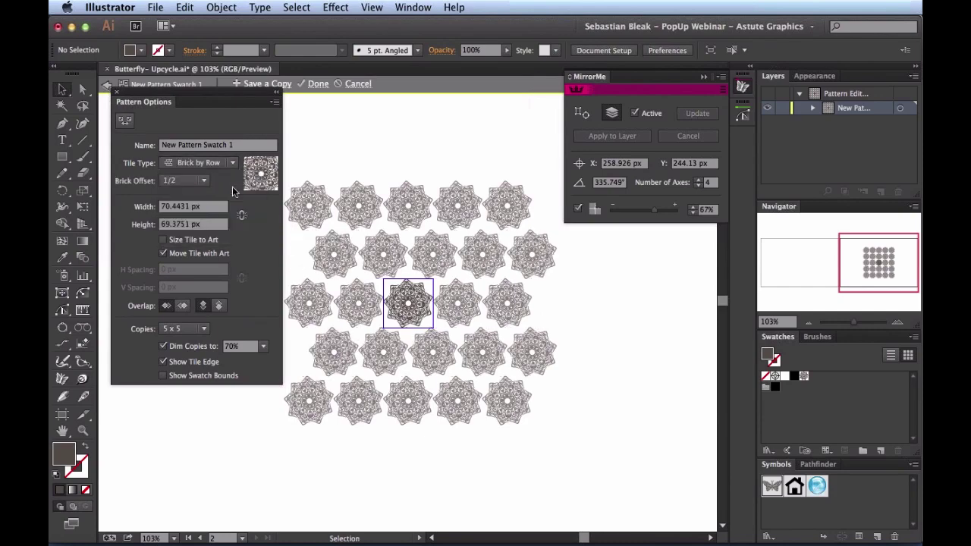
{"action": "left_click", "coordinate": [232, 163]}
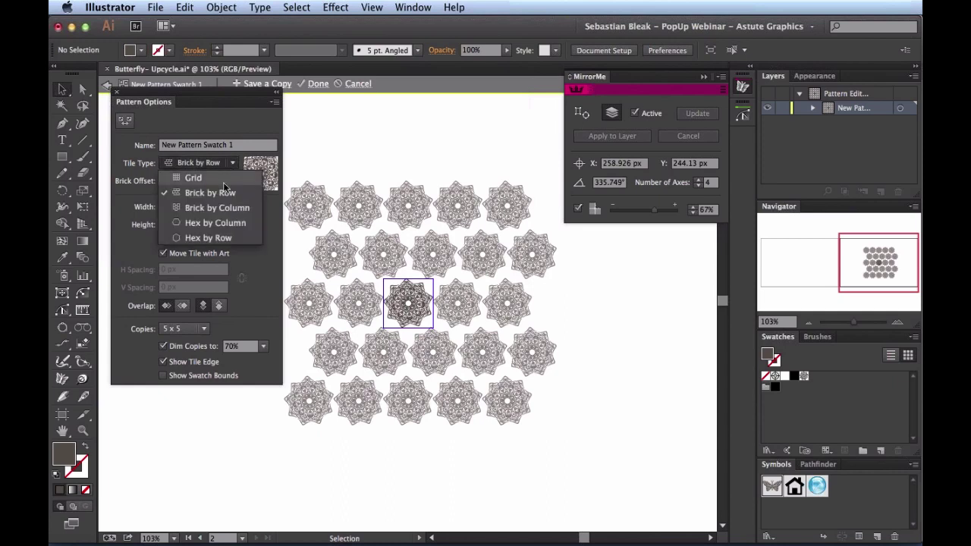
{"action": "left_click", "coordinate": [227, 192]}
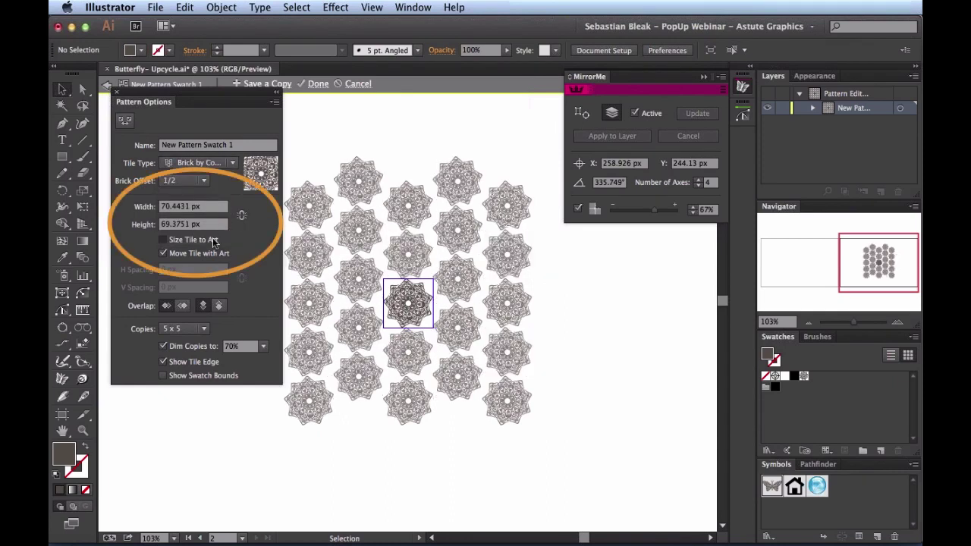
Fit the tile to the artwork once, leave Size Tile to Art off, and link the tile's width and height proportions
{"action": "left_click", "coordinate": [214, 241]}
{"action": "left_click", "coordinate": [214, 240]}
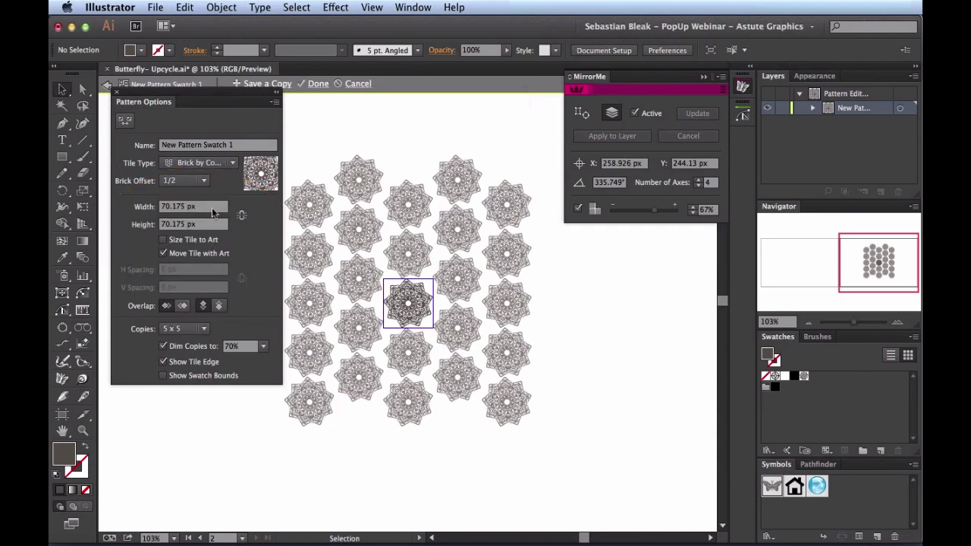
{"action": "left_click", "coordinate": [212, 206]}
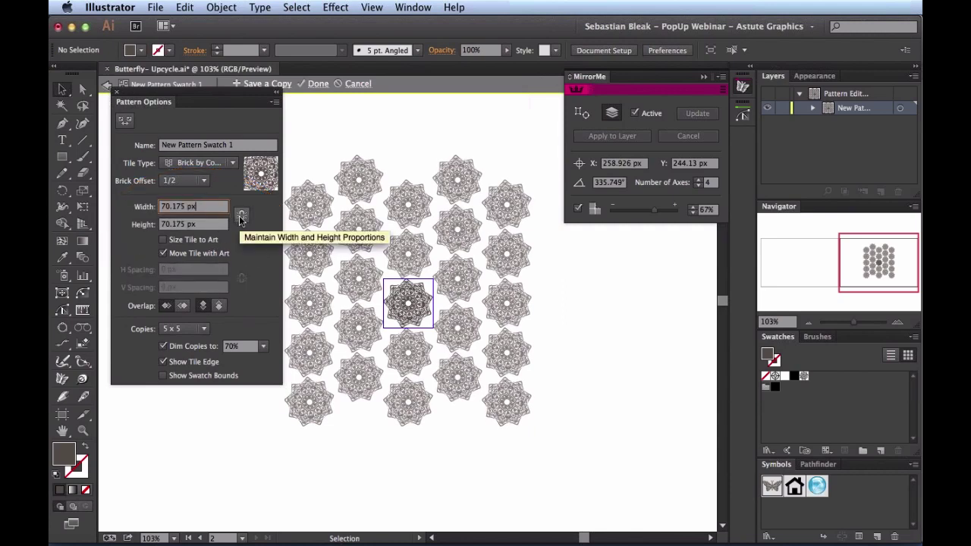
{"action": "left_click", "coordinate": [241, 217]}
Try a linked tile size of 81 px, then reduce it to 53 px so the mandalas overlap, and finish editing the pattern
{"action": "double_click", "coordinate": [213, 208]}
{"action": "type", "text": "77"}
{"action": "key", "text": "Return"}
{"action": "key", "text": "Up"}
{"action": "key", "text": "Up"}
{"action": "key", "text": "Up"}
{"action": "key", "text": "Up"}
{"action": "key", "text": "Up"}
{"action": "key", "text": "Up"}
{"action": "key", "text": "Up"}
{"action": "key", "text": "Up"}
{"action": "key", "text": "Up"}
{"action": "key", "text": "Up"}
{"action": "key", "text": "Up"}
{"action": "key", "text": "Up"}
{"action": "key", "text": "Up"}
{"action": "key", "text": "Up"}
{"action": "key", "text": "Up"}
{"action": "key", "text": "Up"}
{"action": "key", "text": "Up"}
{"action": "key", "text": "Up"}
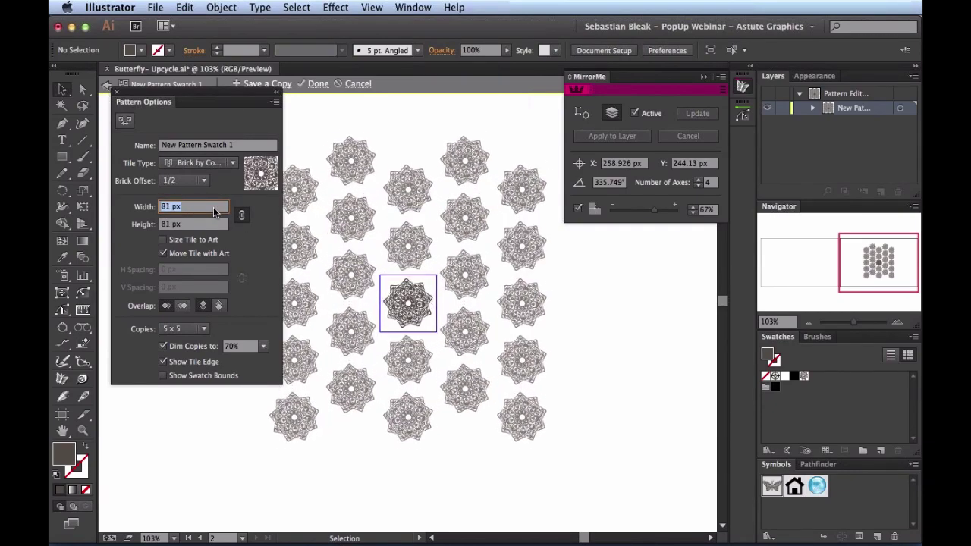
{"action": "key", "text": "Down"}
{"action": "key", "text": "Down"}
{"action": "key", "text": "Down"}
{"action": "key", "text": "Down"}
{"action": "key", "text": "Down"}
{"action": "key", "text": "Down"}
{"action": "key", "text": "Down"}
{"action": "key", "text": "Down"}
{"action": "key", "text": "Down"}
{"action": "key", "text": "Down"}
{"action": "key", "text": "Down"}
{"action": "key", "text": "Down"}
{"action": "key", "text": "Down"}
{"action": "key", "text": "Down"}
{"action": "key", "text": "Down"}
{"action": "key", "text": "Down"}
{"action": "key", "text": "Down"}
{"action": "key", "text": "Down"}
{"action": "key", "text": "Down"}
{"action": "key", "text": "Down"}
{"action": "key", "text": "Down"}
{"action": "key", "text": "Down"}
{"action": "key", "text": "Down"}
{"action": "key", "text": "Down"}
{"action": "key", "text": "Down"}
{"action": "key", "text": "Down"}
{"action": "key", "text": "Down"}
{"action": "key", "text": "Down"}
{"action": "key", "text": "Down"}
{"action": "key", "text": "Down"}
{"action": "key", "text": "Down"}
{"action": "key", "text": "Down"}
{"action": "key", "text": "Down"}
{"action": "key", "text": "Down"}
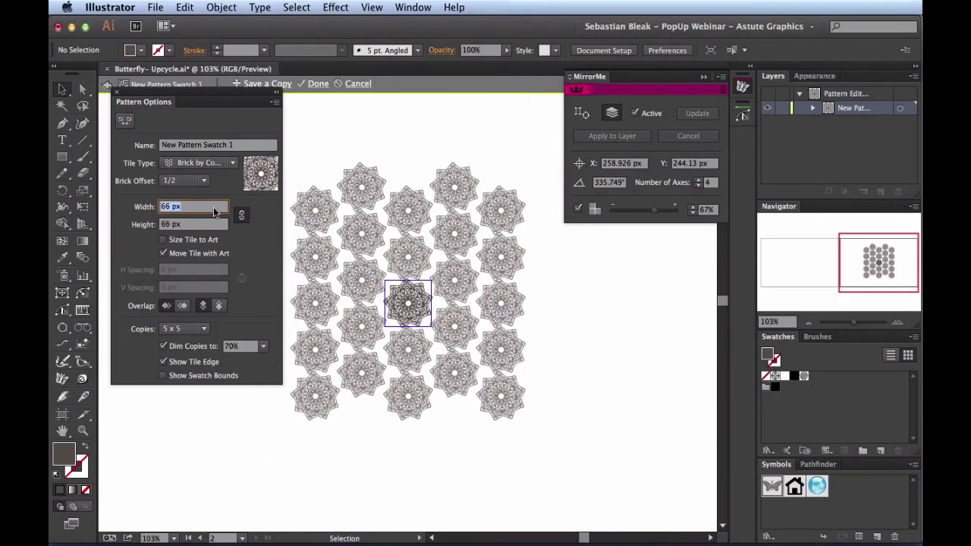
{"action": "key", "text": "Down"}
{"action": "key", "text": "Down"}
{"action": "key", "text": "Down"}
{"action": "key", "text": "Down"}
{"action": "key", "text": "Down"}
{"action": "key", "text": "Down"}
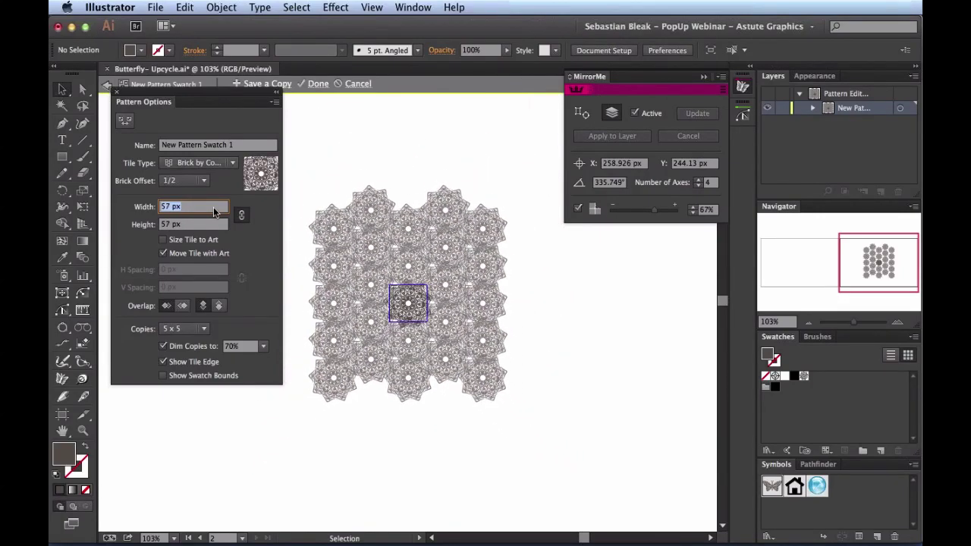
{"action": "key", "text": "Up"}
{"action": "key", "text": "Up"}
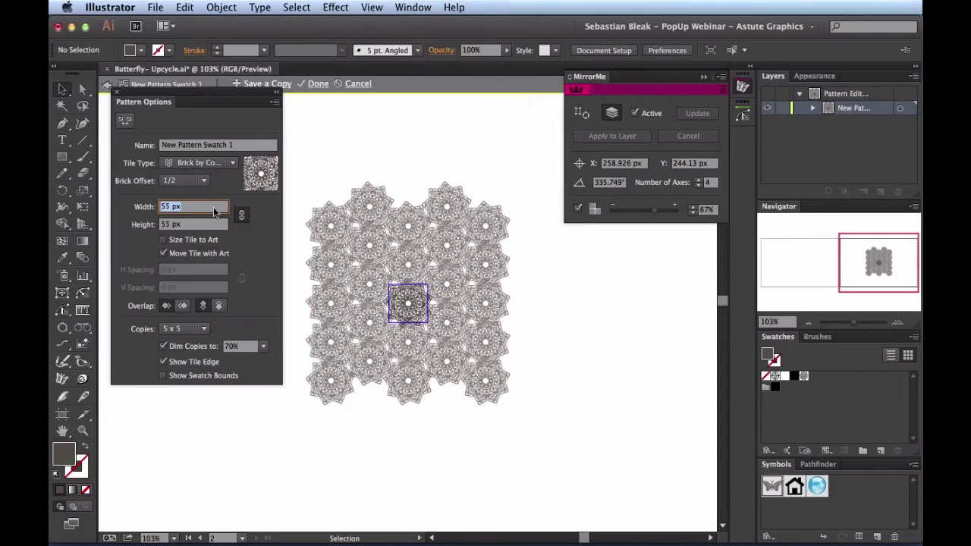
{"action": "key", "text": "Down"}
{"action": "key", "text": "Down"}
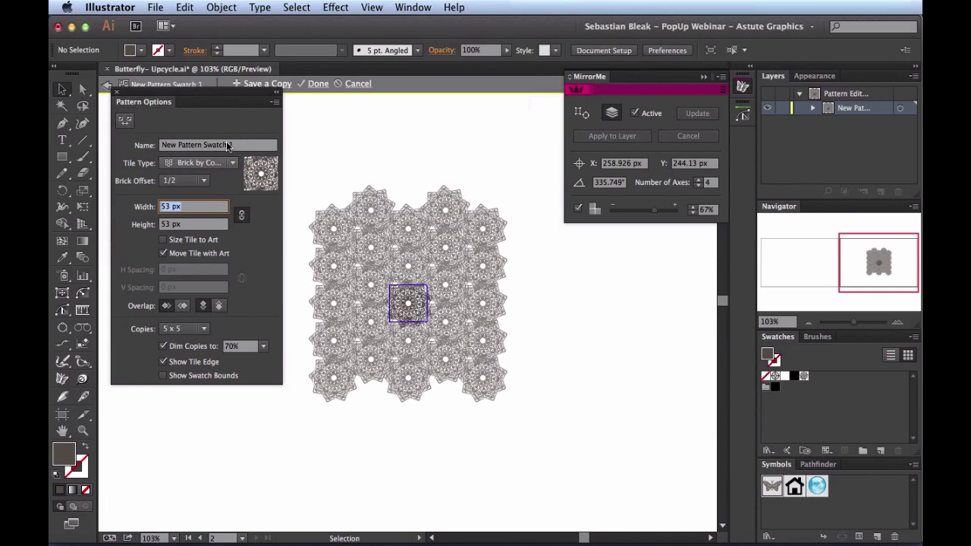
{"action": "left_click_drag", "start_coordinate": [170, 108], "coordinate": [172, 135]}
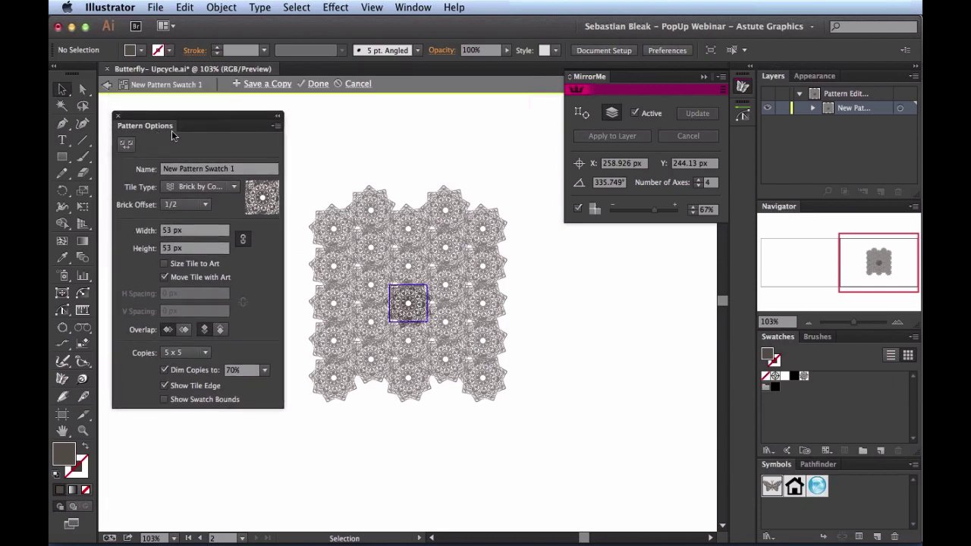
{"action": "left_click", "coordinate": [318, 86]}
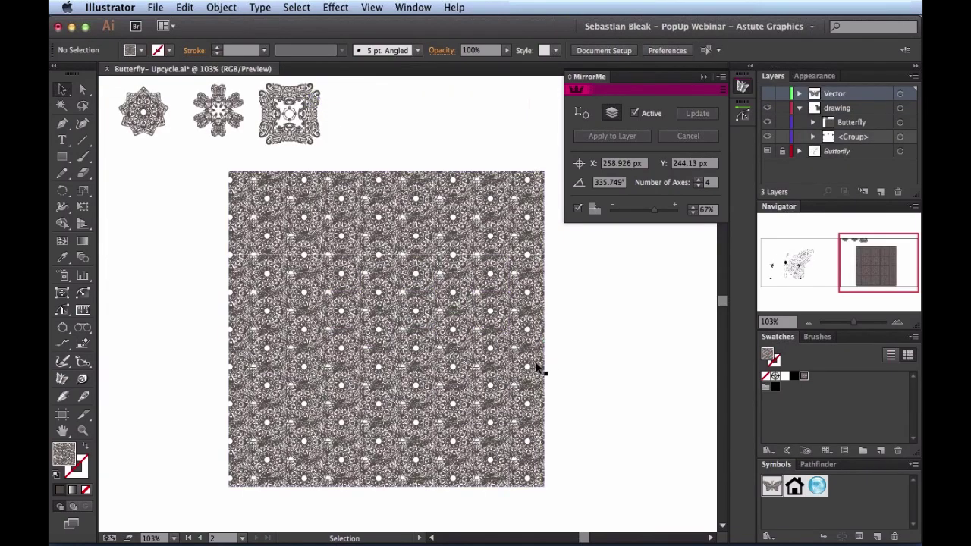
Examine the overlapping mandala details in the square's pattern fill up close, then return to the full artboard view
{"action": "key", "text": "z"}
{"action": "left_click", "coordinate": [286, 277]}
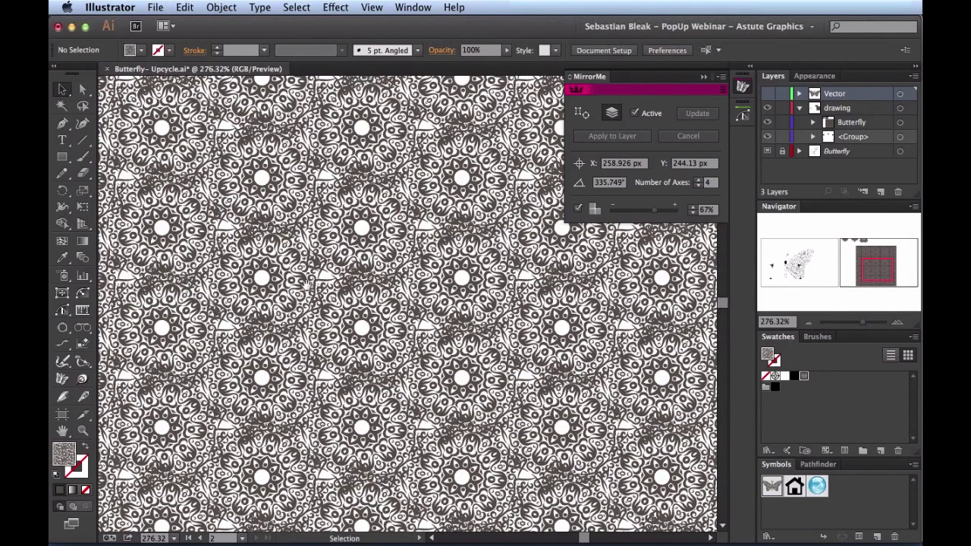
{"action": "left_click_drag", "start_coordinate": [334, 302], "coordinate": [370, 341]}
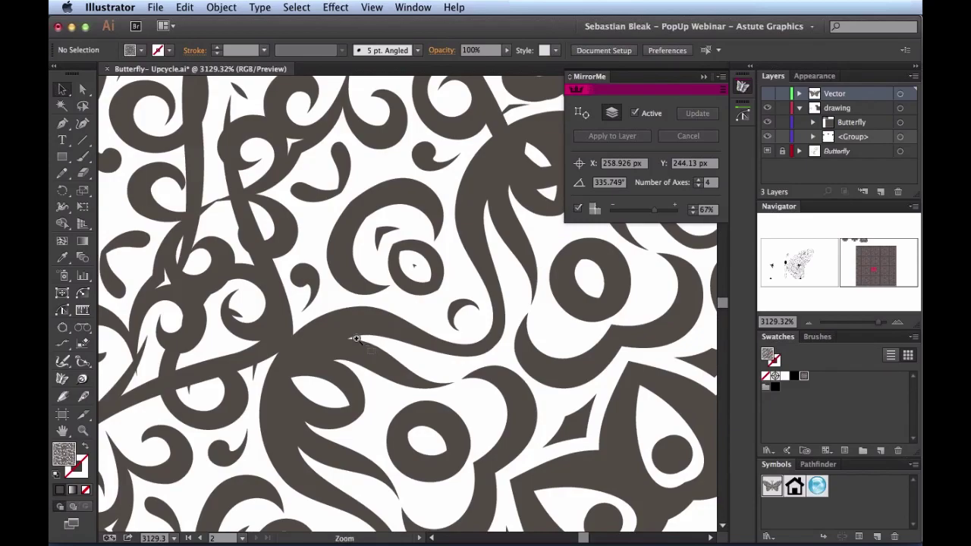
{"action": "left_click", "coordinate": [279, 286]}
{"action": "scroll", "coordinate": [277, 288], "scroll_direction": "down", "scroll_amount": 10}
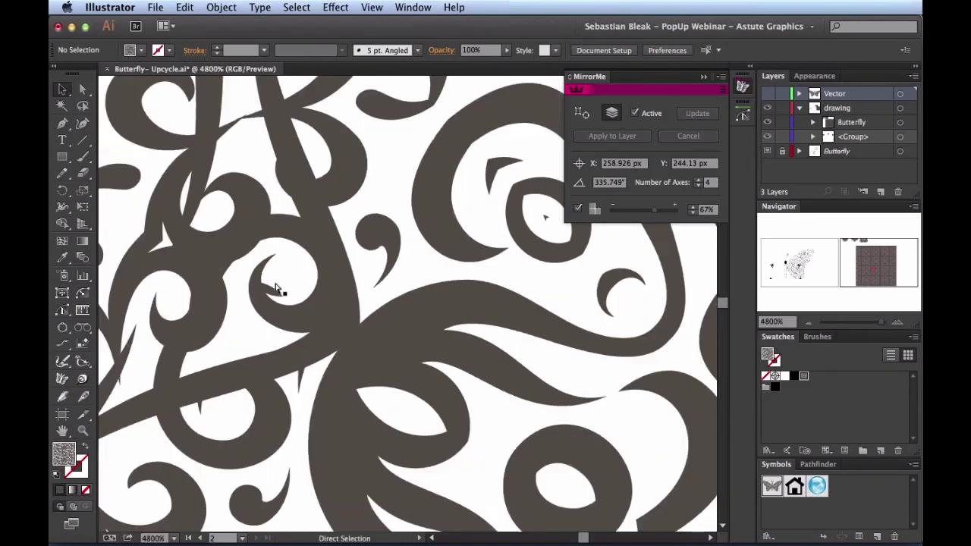
{"action": "scroll", "coordinate": [279, 289], "scroll_direction": "down", "scroll_amount": 5}
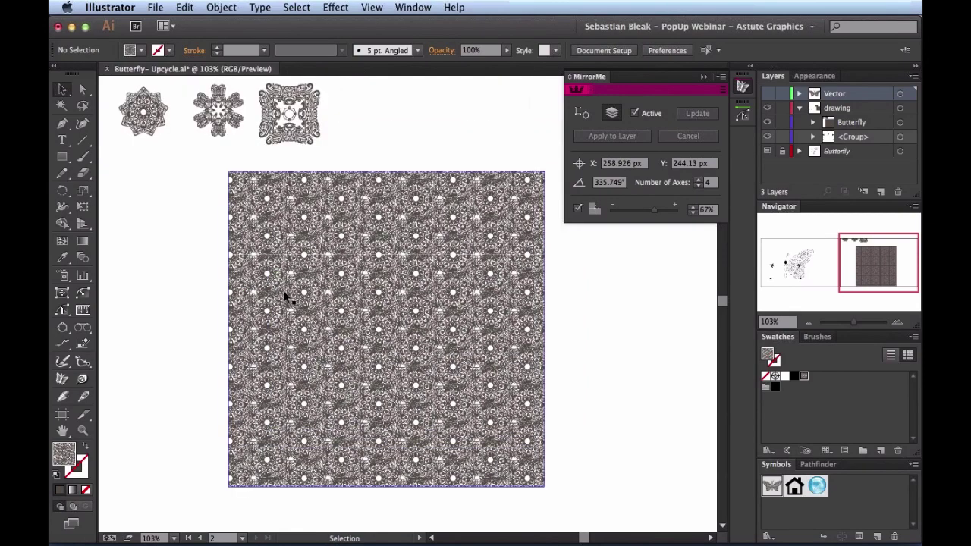
Round all corners of the pattern-filled square with the Dynamic Shapes tool, then delete the square
{"action": "left_click", "coordinate": [339, 315]}
{"action": "left_click", "coordinate": [62, 293]}
{"action": "left_click_drag", "start_coordinate": [233, 176], "coordinate": [292, 236]}
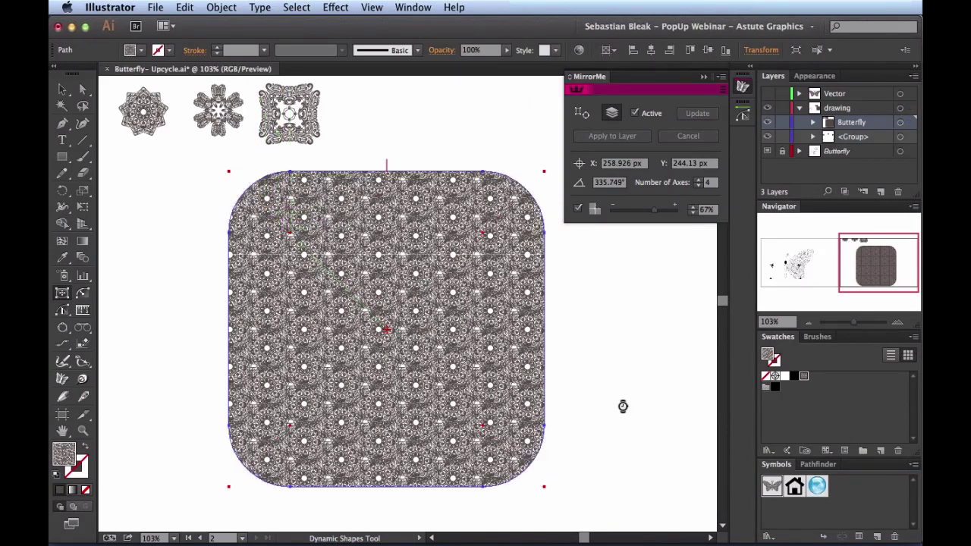
{"action": "key", "text": "Delete"}
{"action": "key", "text": "v"}
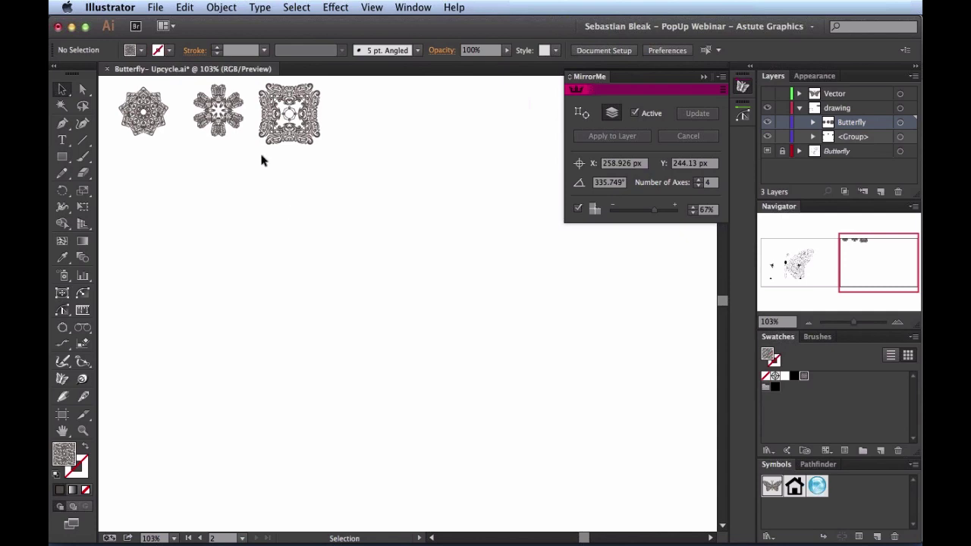
Start a new Pattern Brush from the middle, flower-shaped mandala
{"action": "left_click", "coordinate": [220, 130]}
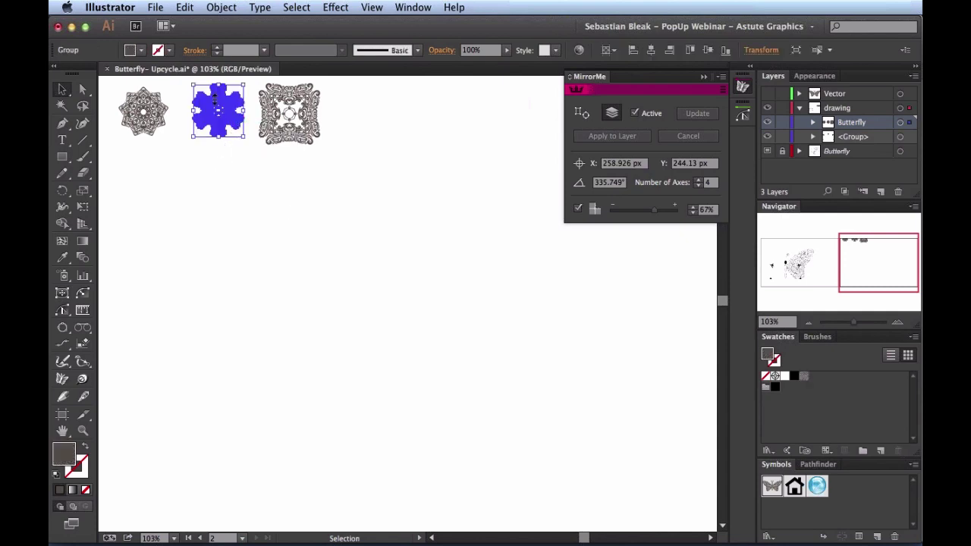
{"action": "mouse_move", "coordinate": [216, 95]}
{"action": "left_mouse_down"}
{"action": "mouse_move", "coordinate": [390, 297]}
{"action": "mouse_move", "coordinate": [422, 310]}
{"action": "mouse_move", "coordinate": [683, 341]}
{"action": "mouse_move", "coordinate": [833, 334]}
{"action": "mouse_move", "coordinate": [825, 358]}
{"action": "left_mouse_up"}
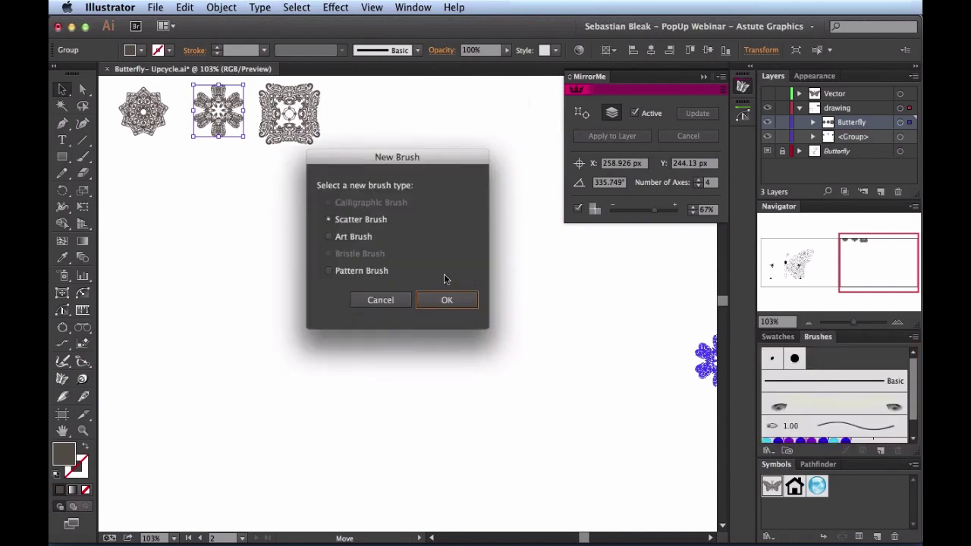
{"action": "left_click", "coordinate": [377, 274]}
{"action": "left_click", "coordinate": [429, 304]}
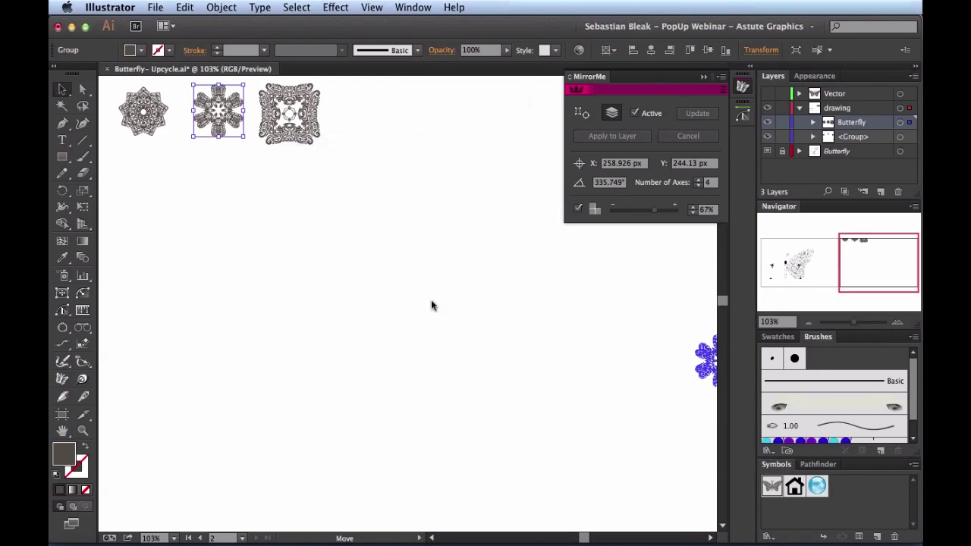
{"action": "left_click_drag", "start_coordinate": [665, 103], "coordinate": [506, 98]}
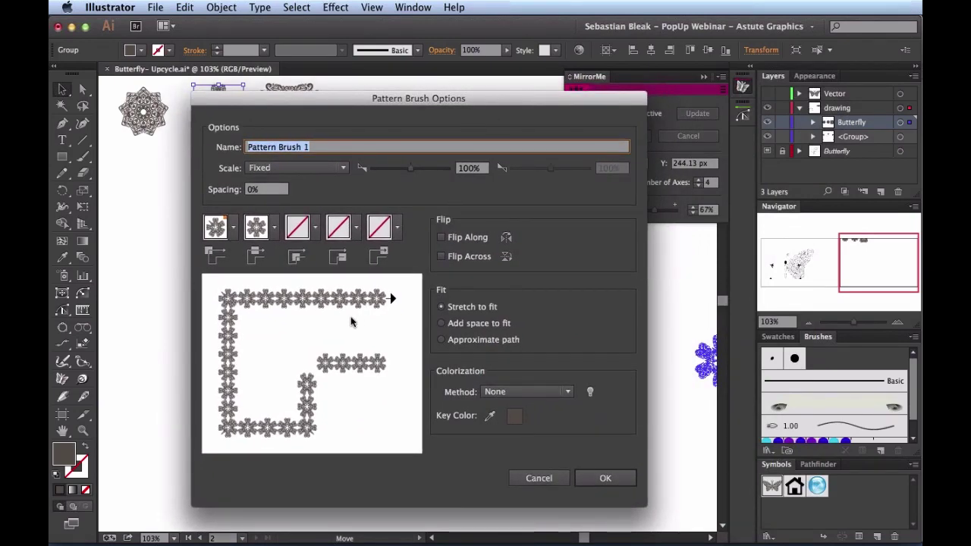
Try Auto-Between as the brush's inner corner tile, set it to Auto-Sliced instead, and create the brush
{"action": "left_click", "coordinate": [232, 228]}
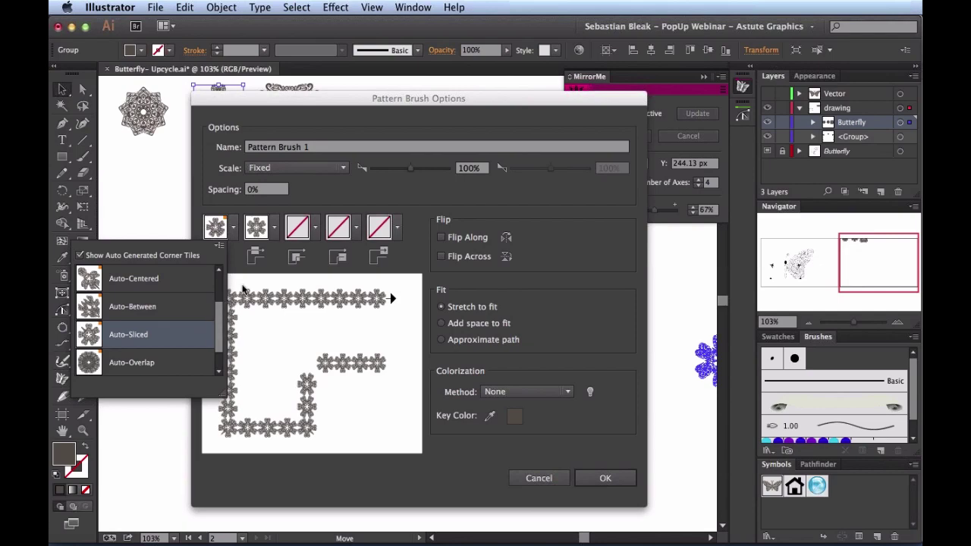
{"action": "left_click", "coordinate": [333, 198]}
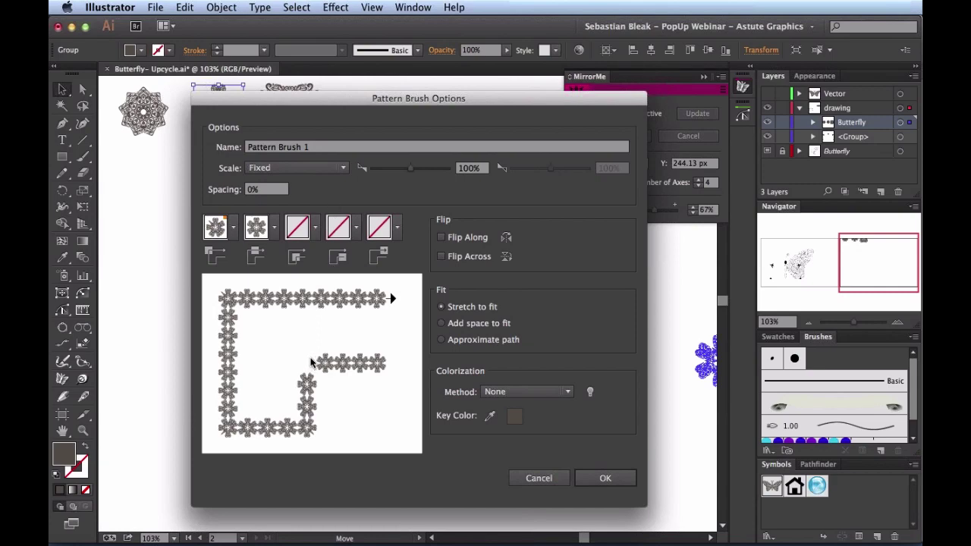
{"action": "left_click", "coordinate": [314, 236]}
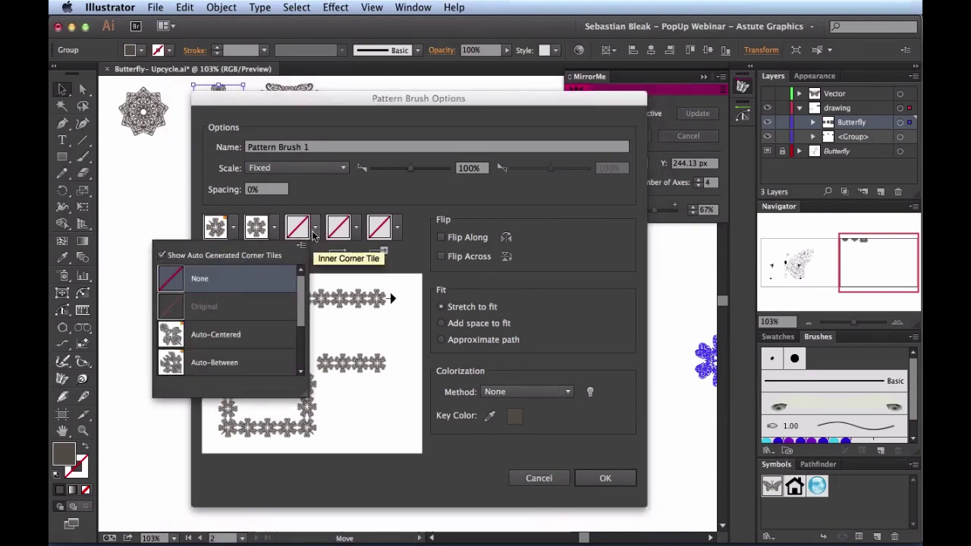
{"action": "left_click", "coordinate": [268, 361]}
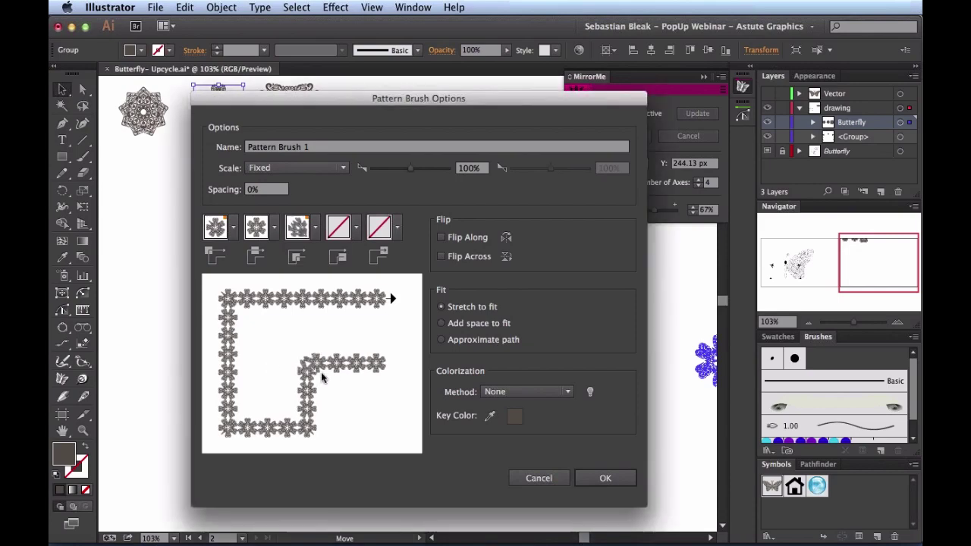
{"action": "left_click", "coordinate": [315, 228]}
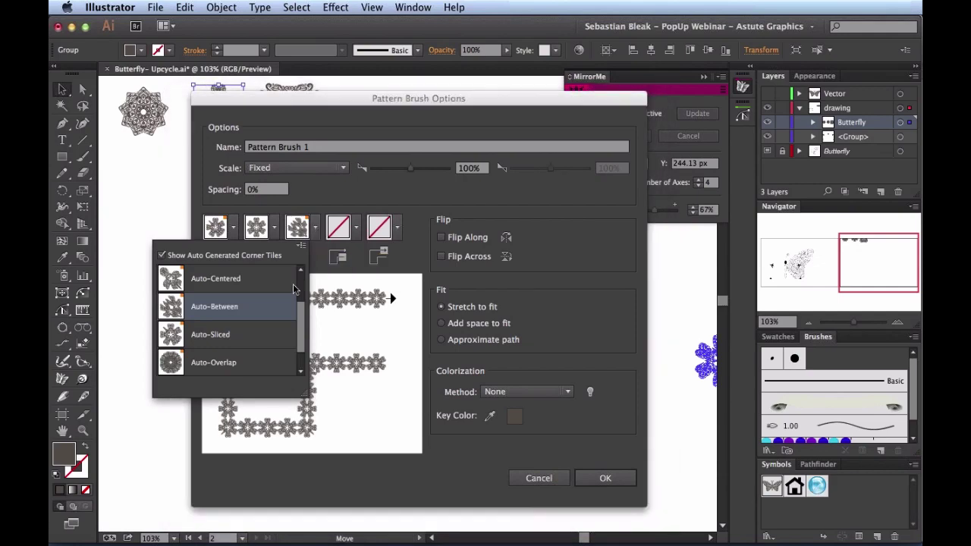
{"action": "left_click", "coordinate": [279, 334]}
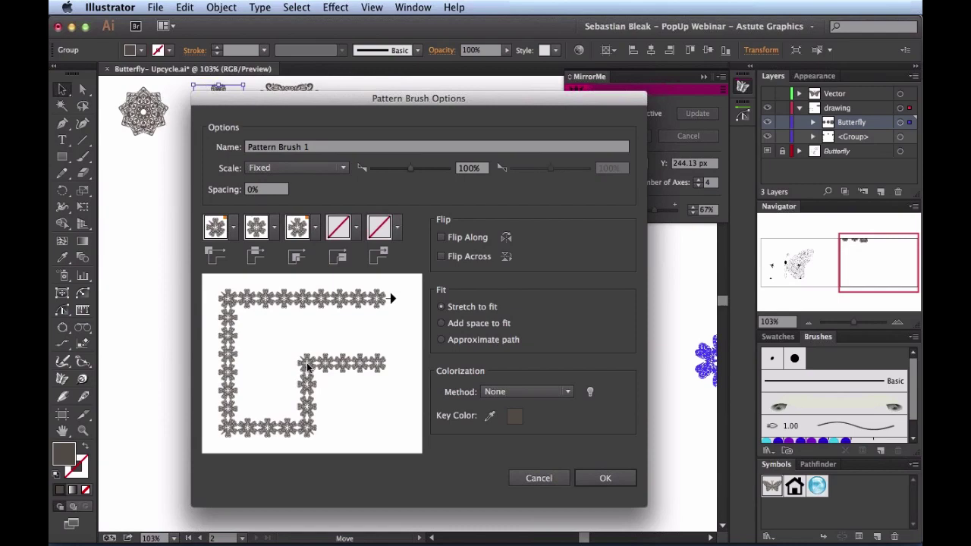
{"action": "left_click", "coordinate": [588, 477]}
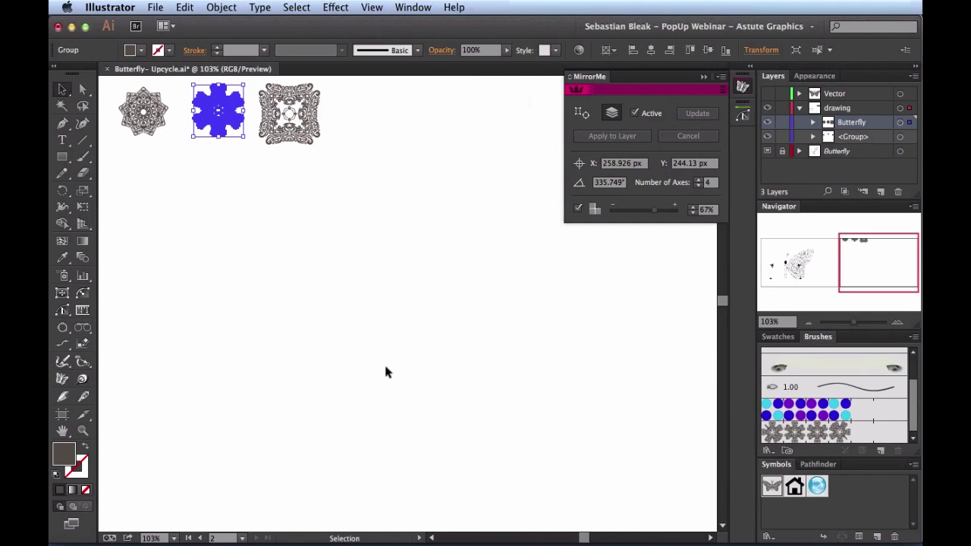
Draw a long rising diagonal line below the mandalas and apply the flower mandala pattern brush to it
{"action": "left_click", "coordinate": [302, 341]}
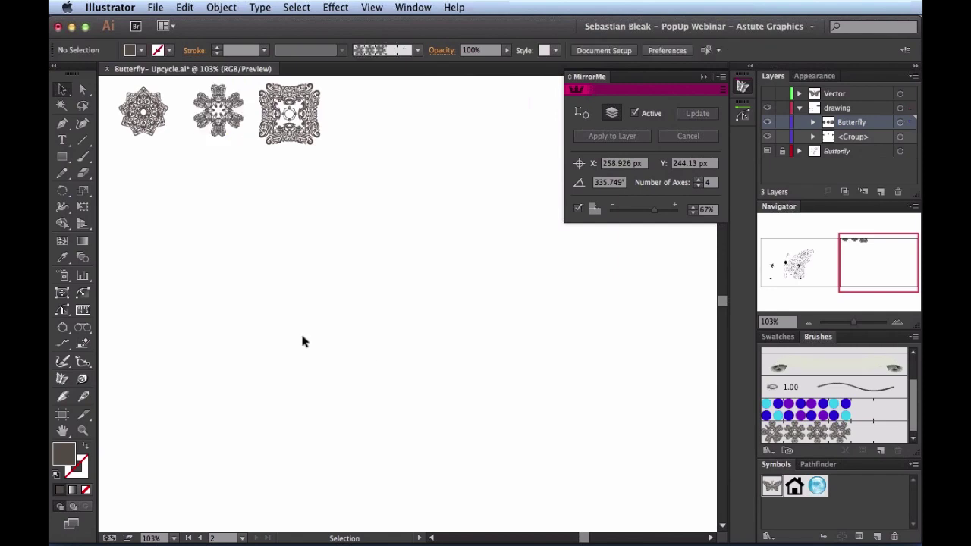
{"action": "left_click", "coordinate": [85, 143]}
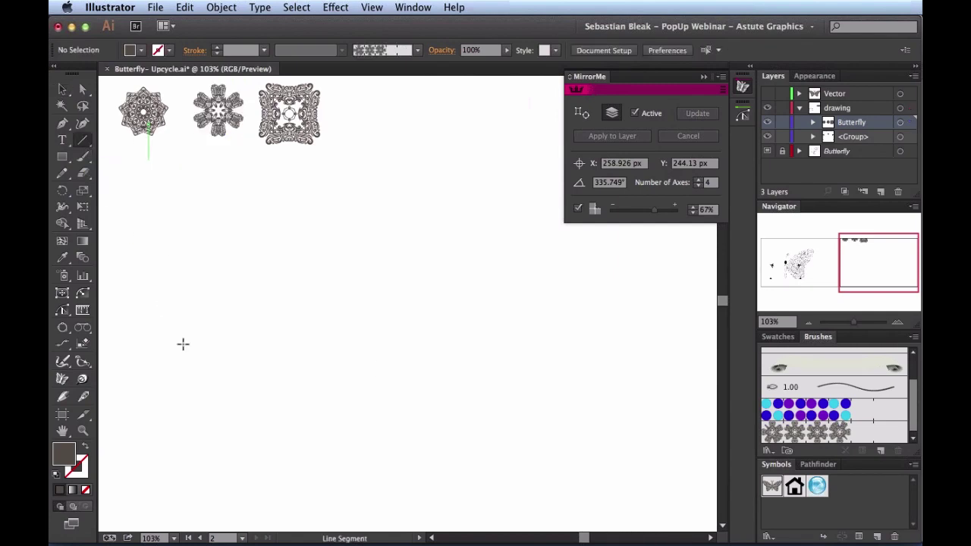
{"action": "left_click_drag", "start_coordinate": [166, 415], "coordinate": [652, 287]}
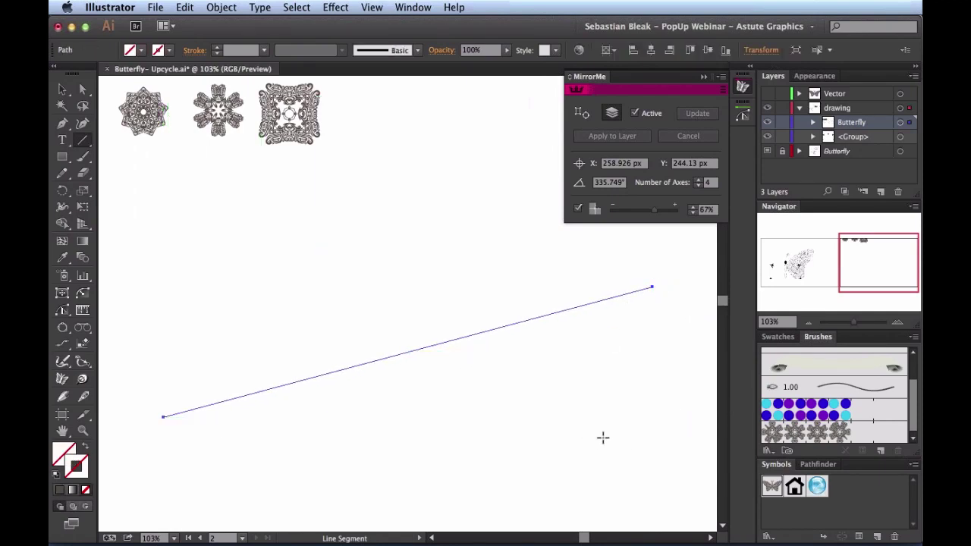
{"action": "left_click", "coordinate": [774, 435]}
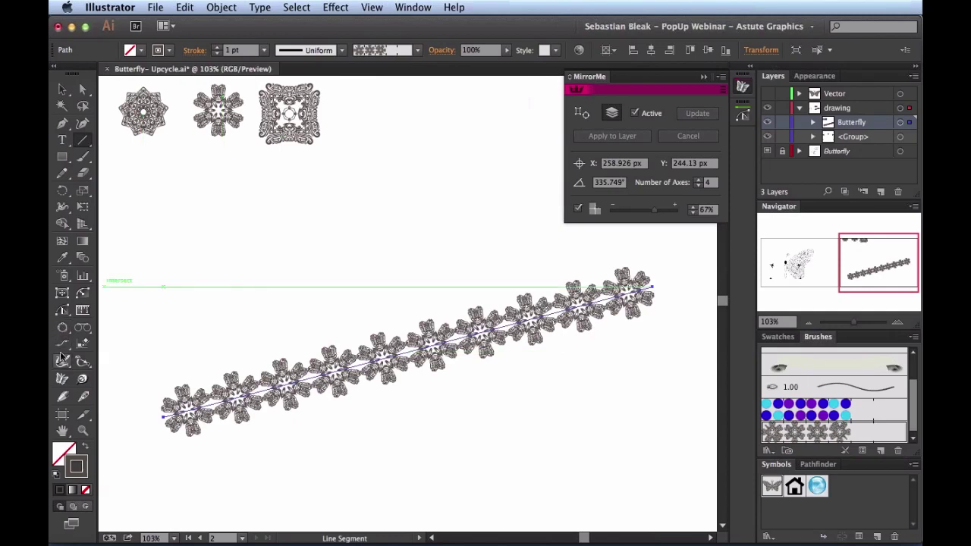
Bend the brushed line into a gentle S-curve with the PathScribe tool
{"action": "left_click", "coordinate": [69, 313]}
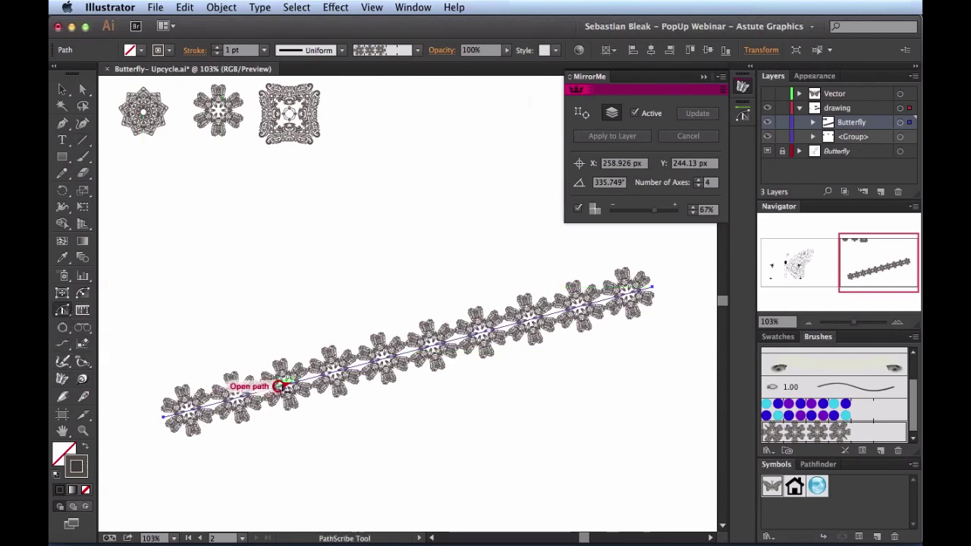
{"action": "left_click_drag", "start_coordinate": [295, 366], "coordinate": [273, 318]}
{"action": "mouse_move", "coordinate": [430, 261]}
{"action": "left_mouse_down"}
{"action": "mouse_move", "coordinate": [468, 417]}
{"action": "mouse_move", "coordinate": [493, 457]}
{"action": "left_mouse_up"}
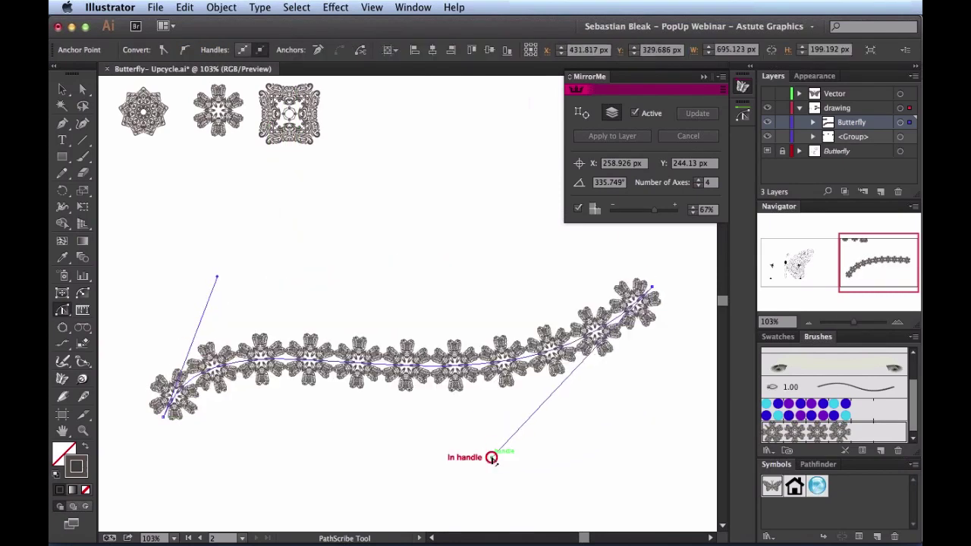
{"action": "left_click", "coordinate": [273, 443]}
Widen the curve's left end to about 1.7 pt and right end to about 1.8 pt with the Width tool, then delete the curve
{"action": "key", "text": "v"}
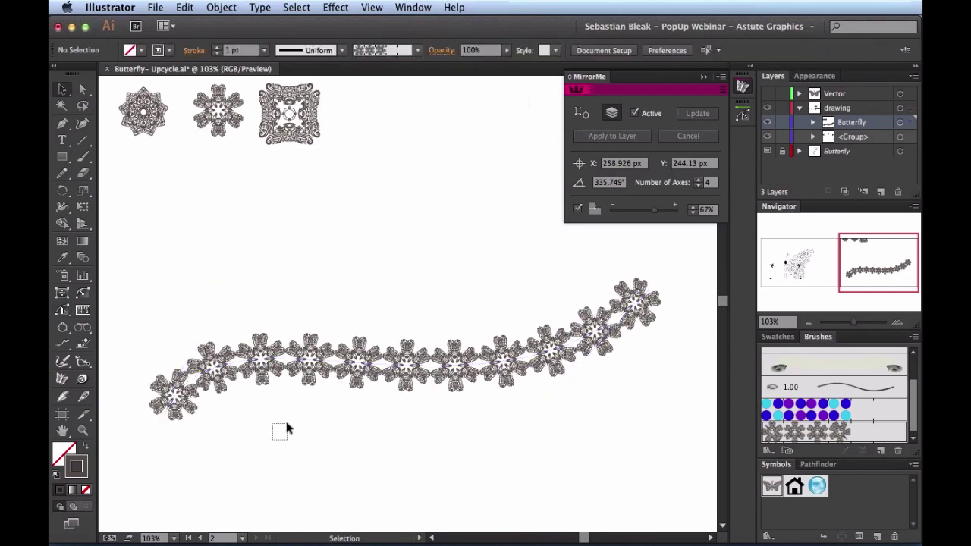
{"action": "mouse_move", "coordinate": [287, 429]}
{"action": "left_mouse_down"}
{"action": "mouse_move", "coordinate": [380, 336]}
{"action": "mouse_move", "coordinate": [407, 325]}
{"action": "left_mouse_up"}
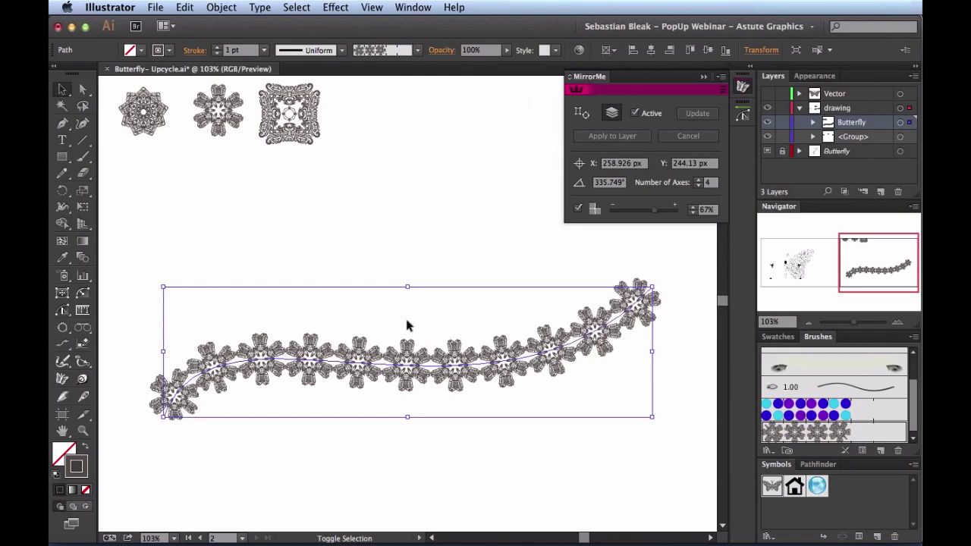
{"action": "key", "text": "shift+w"}
{"action": "left_click_drag", "start_coordinate": [174, 419], "coordinate": [205, 433]}
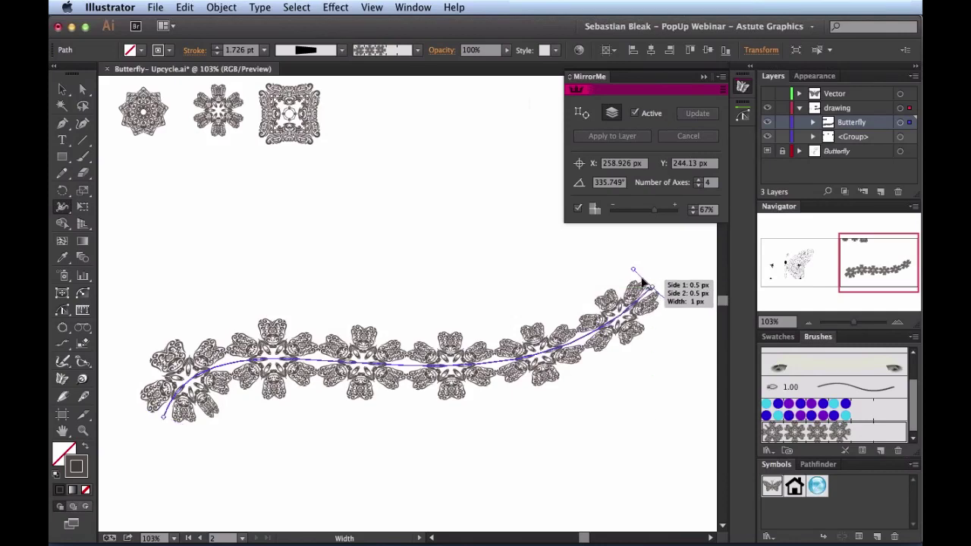
{"action": "mouse_move", "coordinate": [636, 274]}
{"action": "left_mouse_down"}
{"action": "mouse_move", "coordinate": [641, 281]}
{"action": "mouse_move", "coordinate": [616, 262]}
{"action": "mouse_move", "coordinate": [626, 267]}
{"action": "left_mouse_up"}
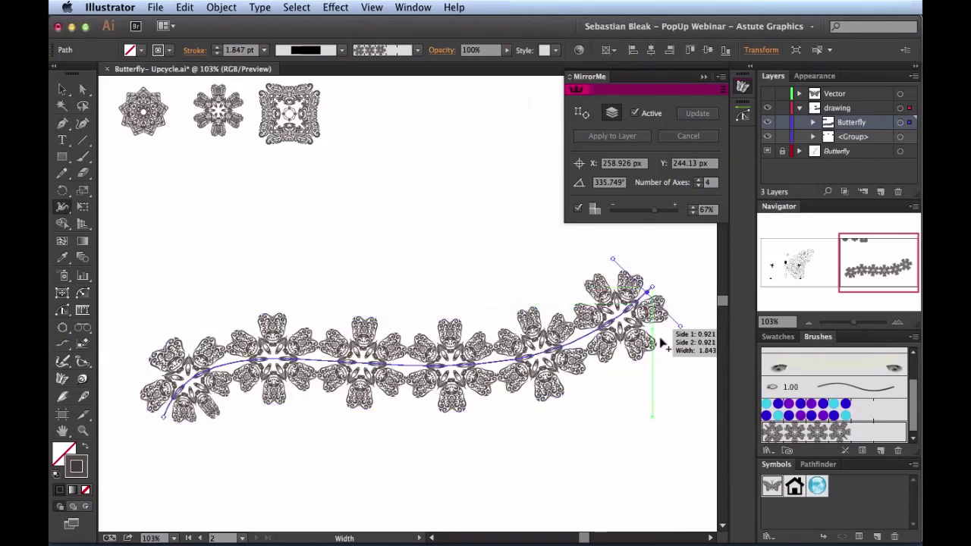
{"action": "key", "text": "Delete"}
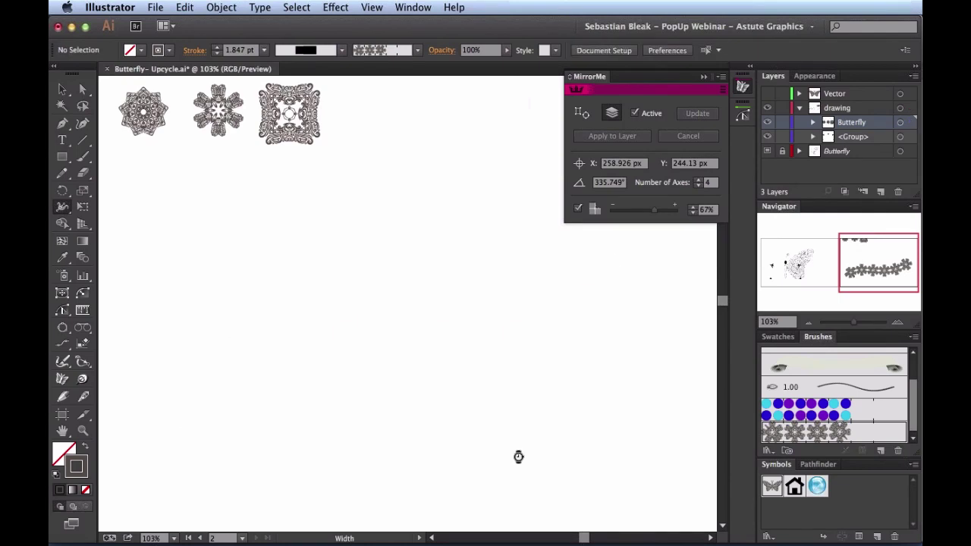
Start a new Pattern Brush from the square-shaped mandala
{"action": "key", "text": "v"}
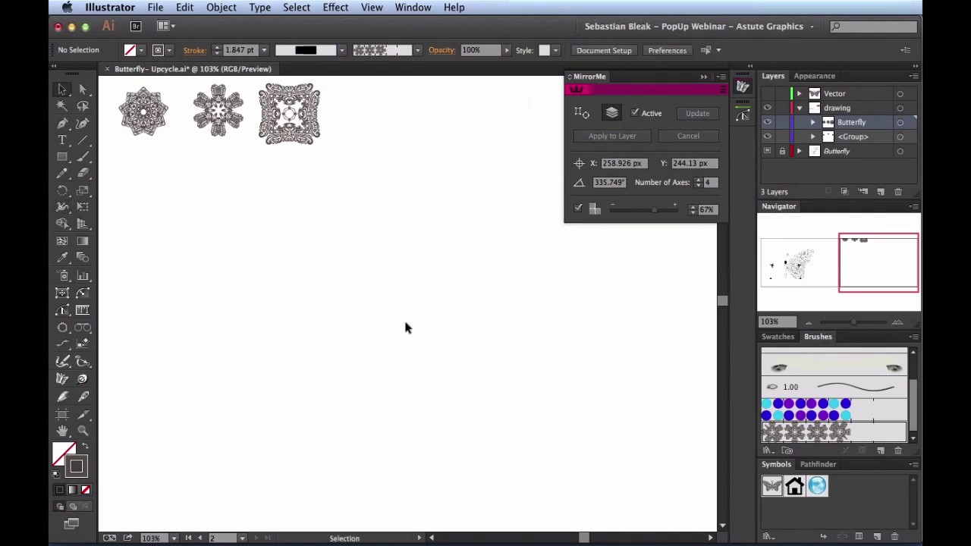
{"action": "left_click", "coordinate": [314, 131]}
{"action": "mouse_move", "coordinate": [379, 176]}
{"action": "left_mouse_down"}
{"action": "mouse_move", "coordinate": [459, 245]}
{"action": "mouse_move", "coordinate": [692, 317]}
{"action": "mouse_move", "coordinate": [806, 378]}
{"action": "left_mouse_up"}
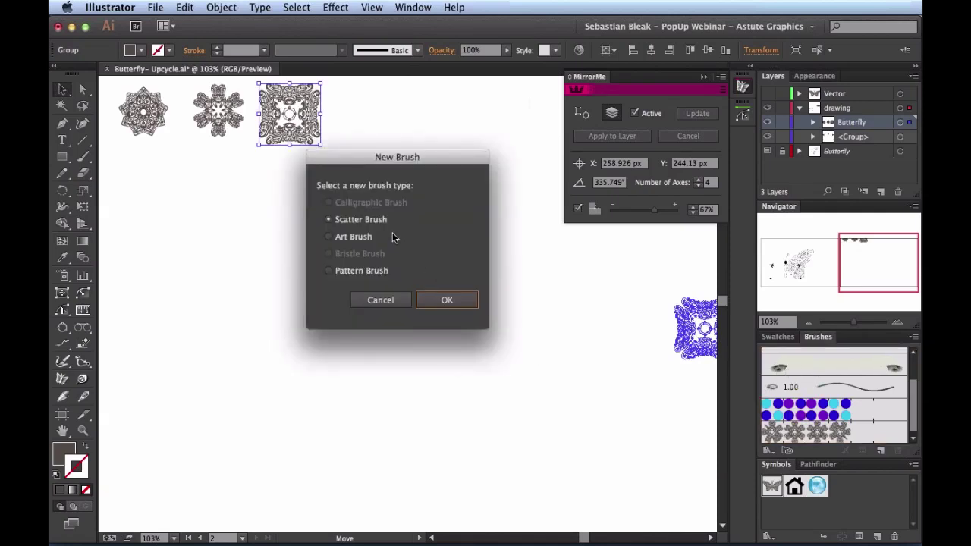
{"action": "left_click", "coordinate": [368, 273]}
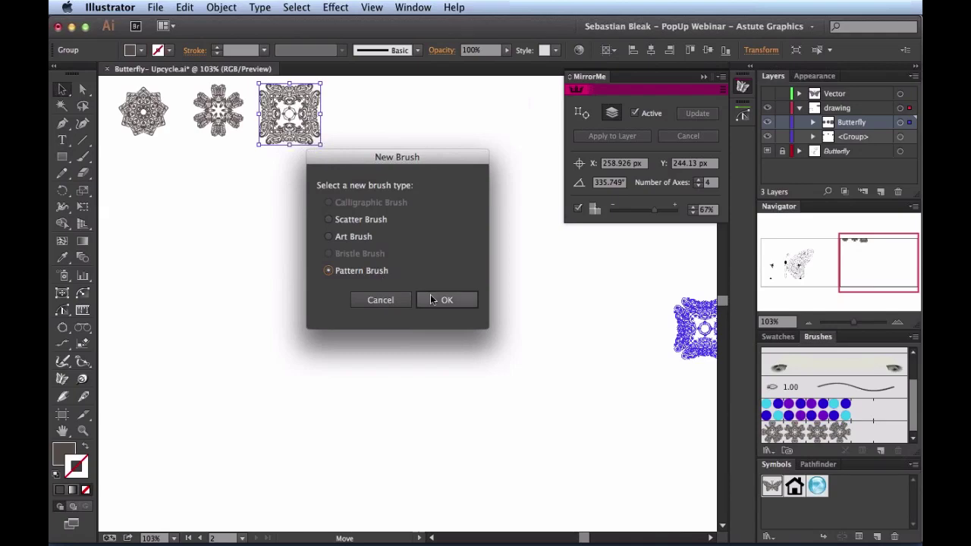
{"action": "left_click", "coordinate": [430, 296]}
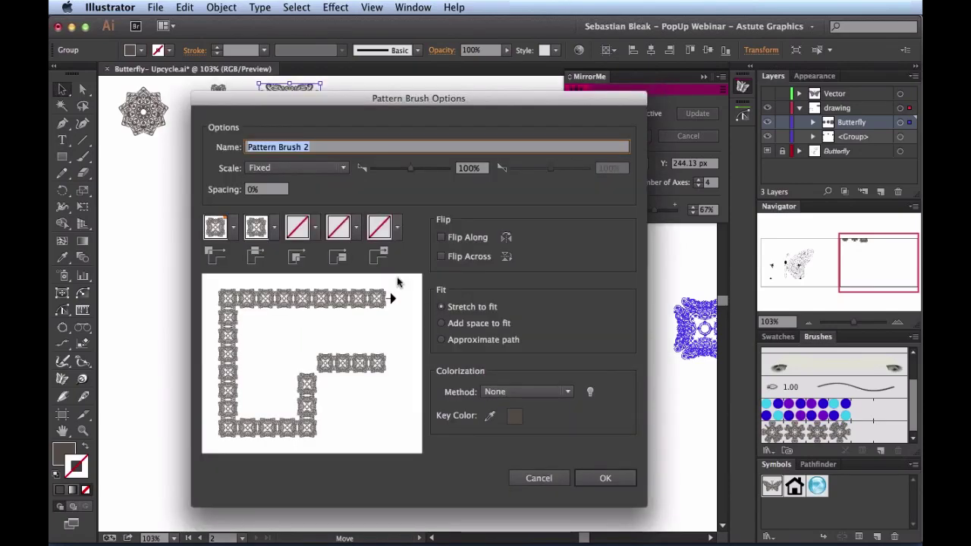
Try Auto-Centered as the inner corner tile, switch it to Auto-Sliced, and create the square mandala brush
{"action": "left_click", "coordinate": [315, 228]}
{"action": "left_click", "coordinate": [265, 349]}
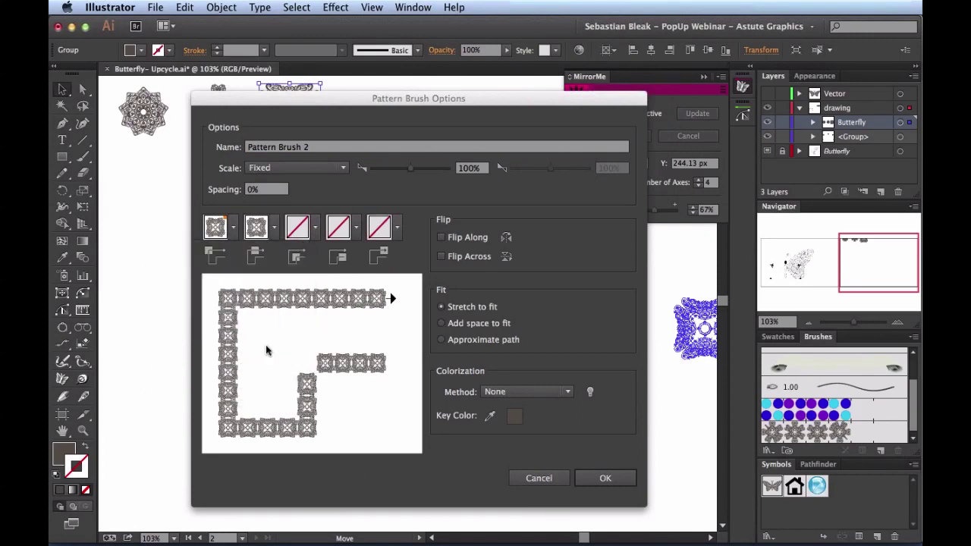
{"action": "left_click", "coordinate": [315, 228]}
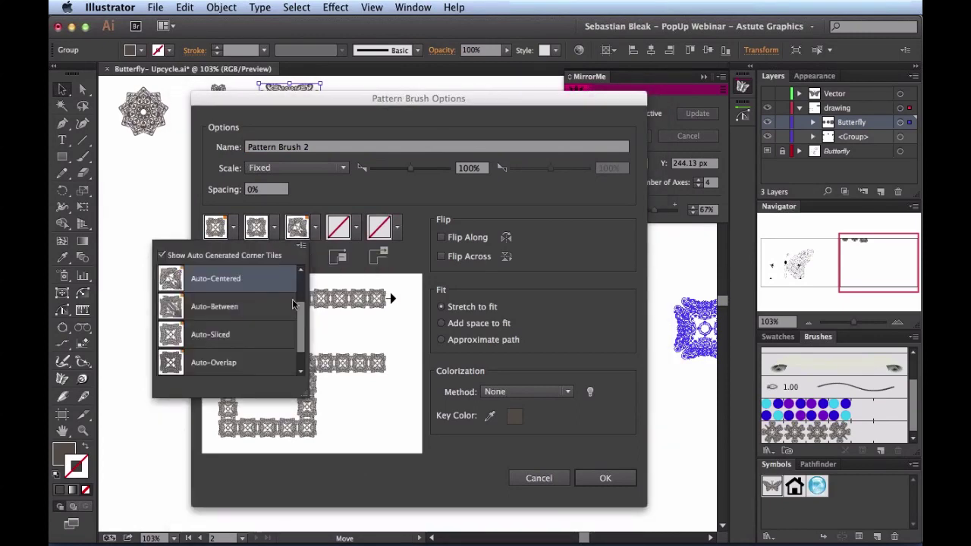
{"action": "left_click", "coordinate": [276, 336]}
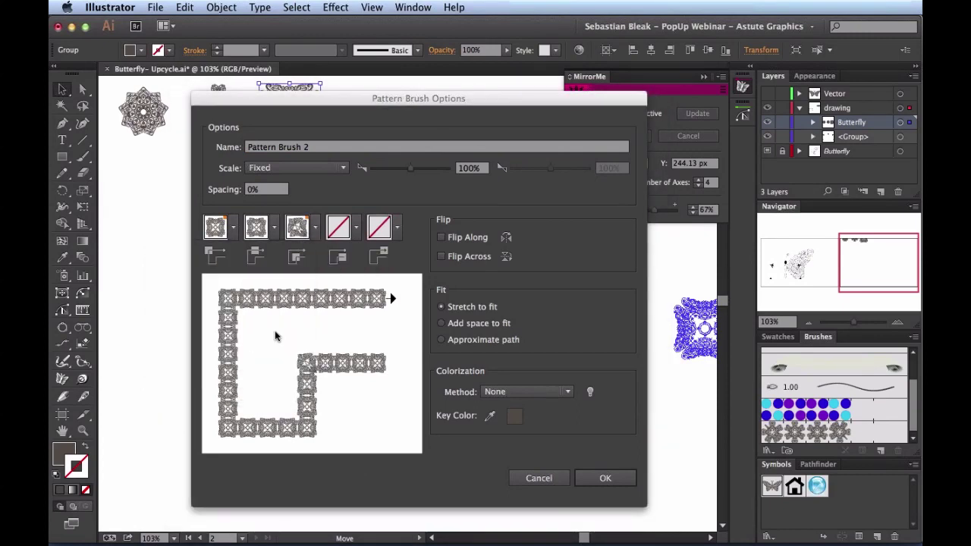
{"action": "left_click", "coordinate": [601, 478]}
Draw a long rising diagonal line across the artboard and apply the square mandala pattern brush to it
{"action": "left_click", "coordinate": [397, 371]}
{"action": "key", "text": "backslash"}
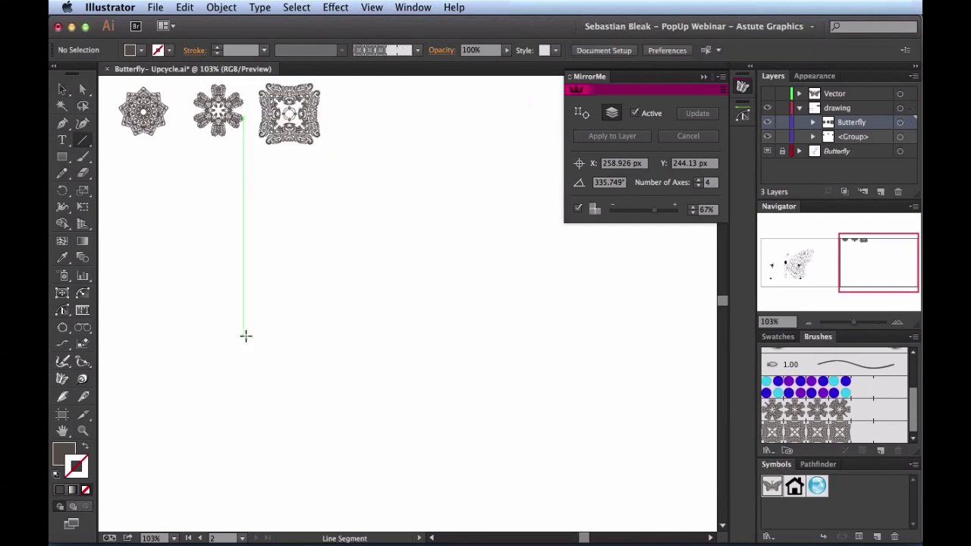
{"action": "left_click_drag", "start_coordinate": [153, 393], "coordinate": [644, 250]}
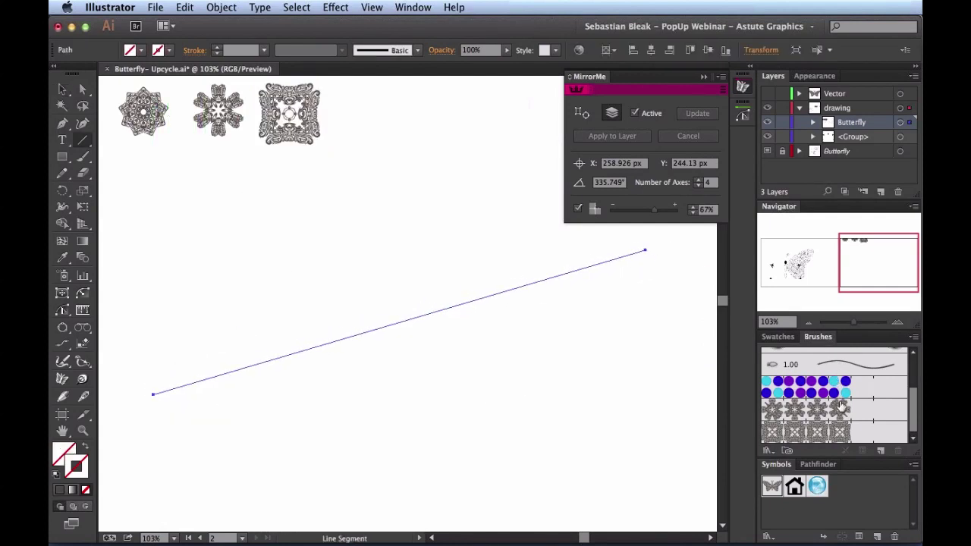
{"action": "left_click", "coordinate": [816, 432]}
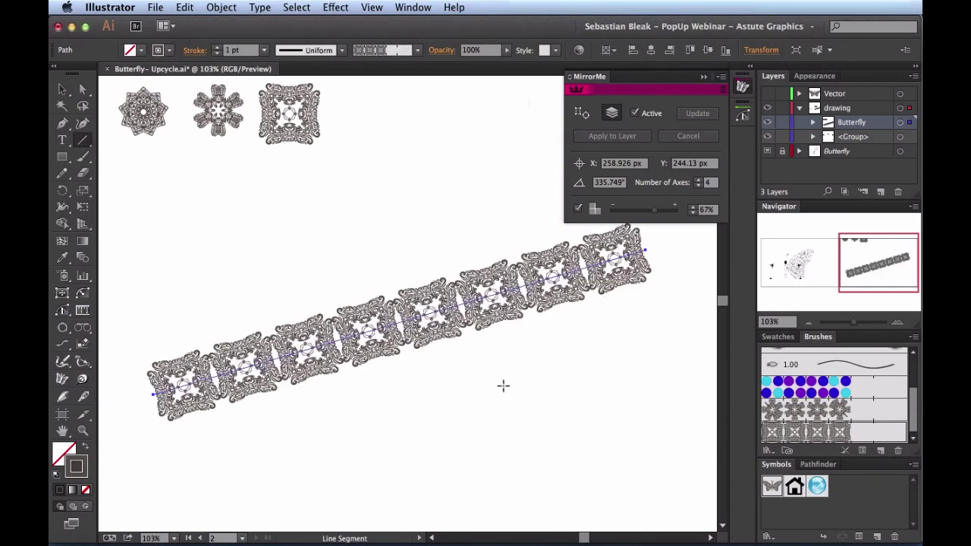
Try tapering the brushed line's left end with the Width tool, then undo the taper
{"action": "key", "text": "shift+w"}
{"action": "left_click_drag", "start_coordinate": [149, 374], "coordinate": [155, 390]}
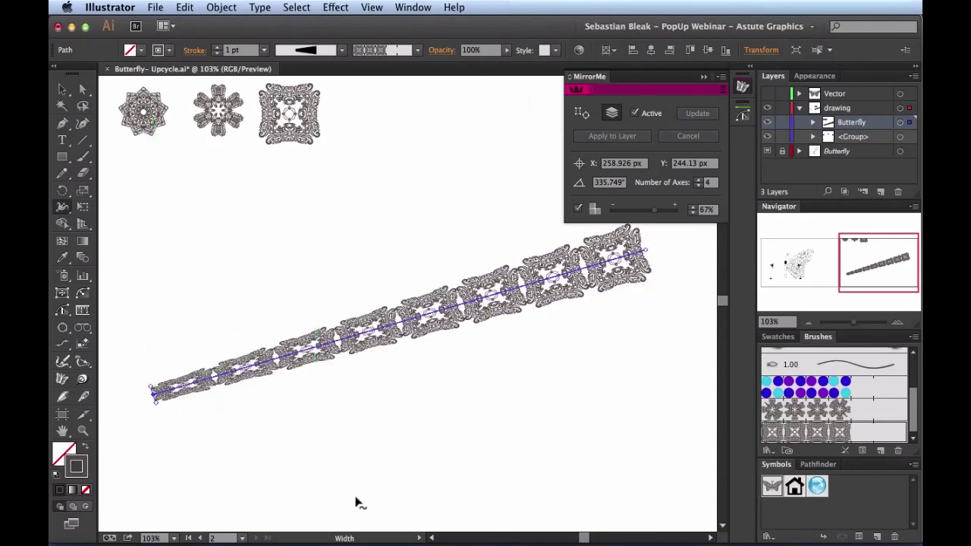
{"action": "key", "text": "super+z"}
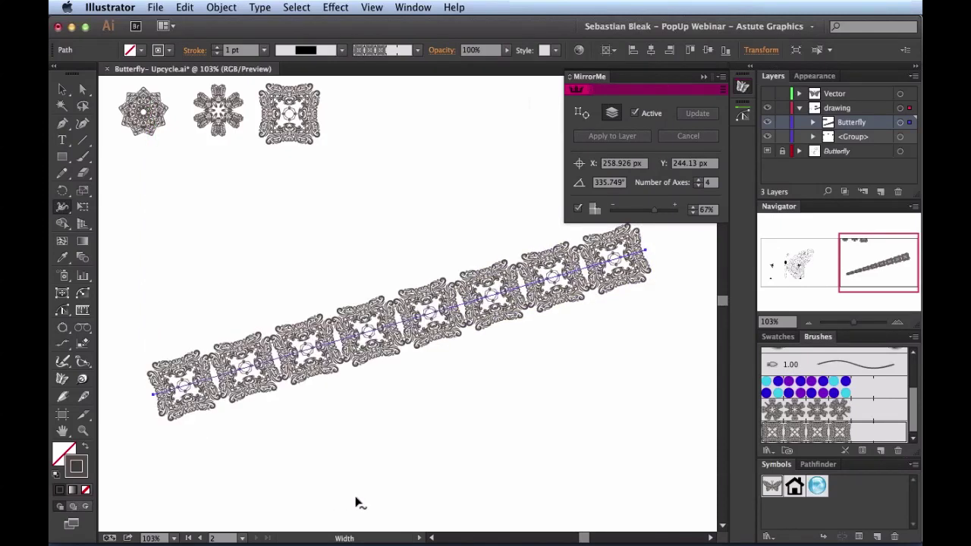
{"action": "key", "text": "super+z"}
Draw a large rounded square with the Dynamic Shapes tool using the square mandala brush stroke, then shift it slightly up and left
{"action": "left_click", "coordinate": [62, 292]}
{"action": "left_click_drag", "start_coordinate": [386, 345], "coordinate": [383, 193]}
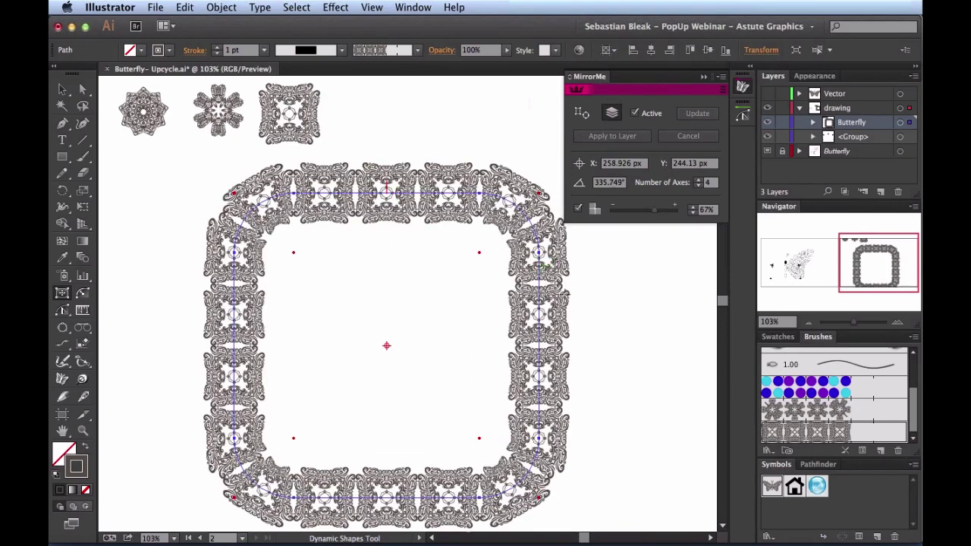
{"action": "key", "text": "v"}
{"action": "left_click", "coordinate": [579, 314]}
{"action": "left_click_drag", "start_coordinate": [544, 339], "coordinate": [504, 320]}
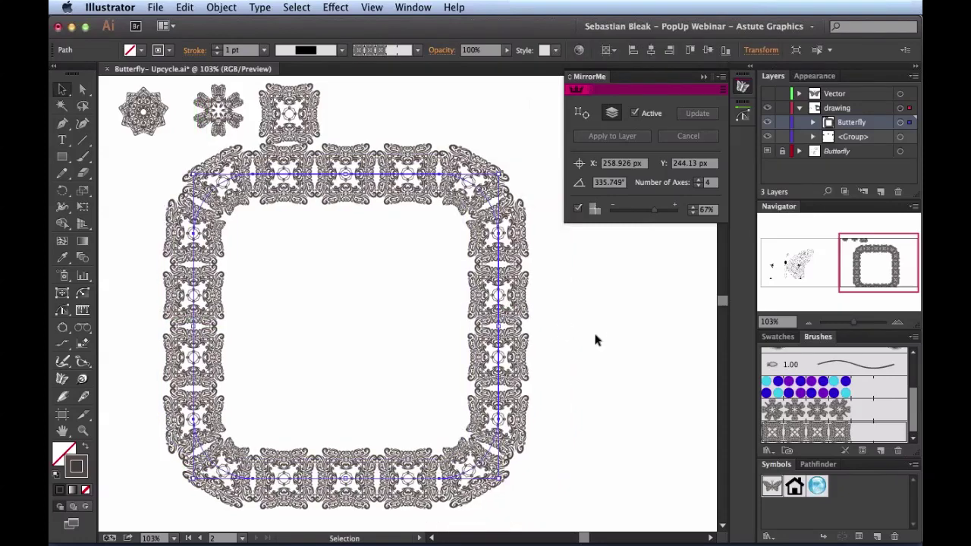
{"action": "left_click", "coordinate": [641, 342]}
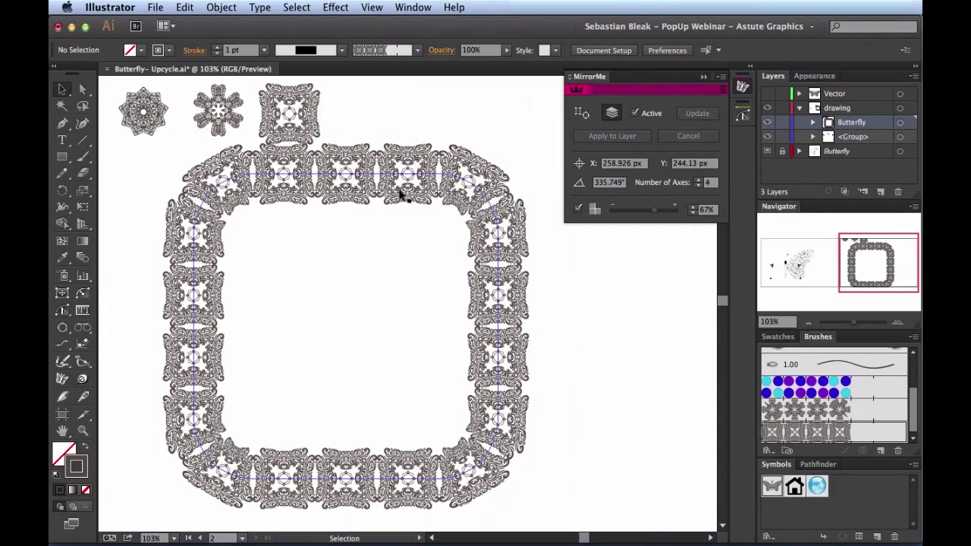